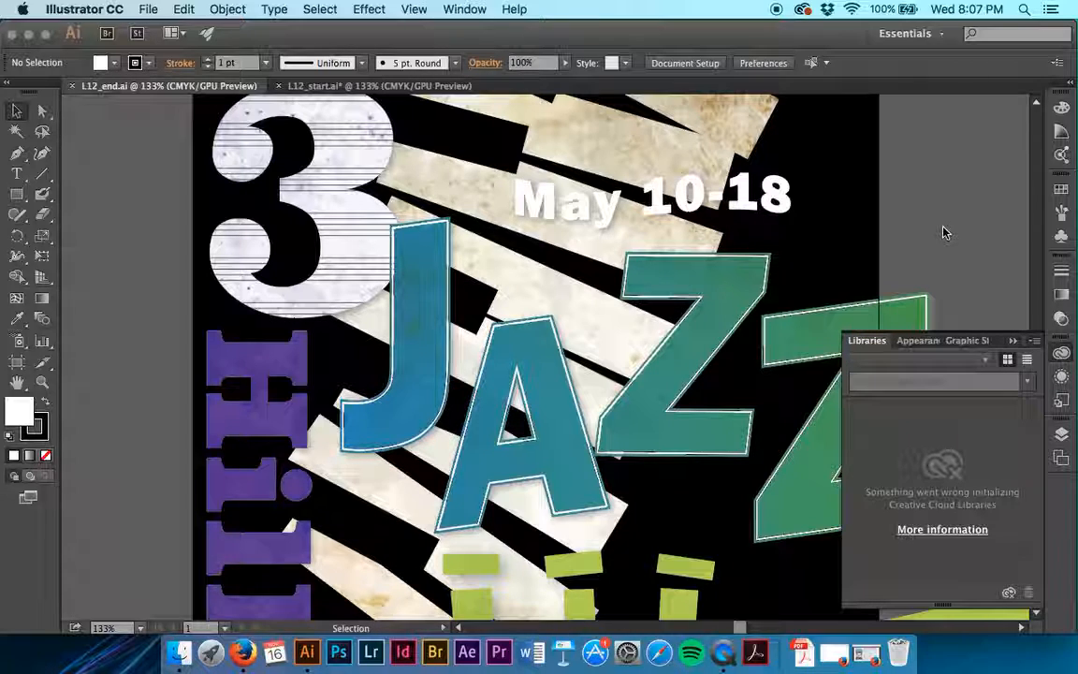
# - View the whole finished jazz festival poster in the L12_end.ai document
pyautogui.press('super+1')
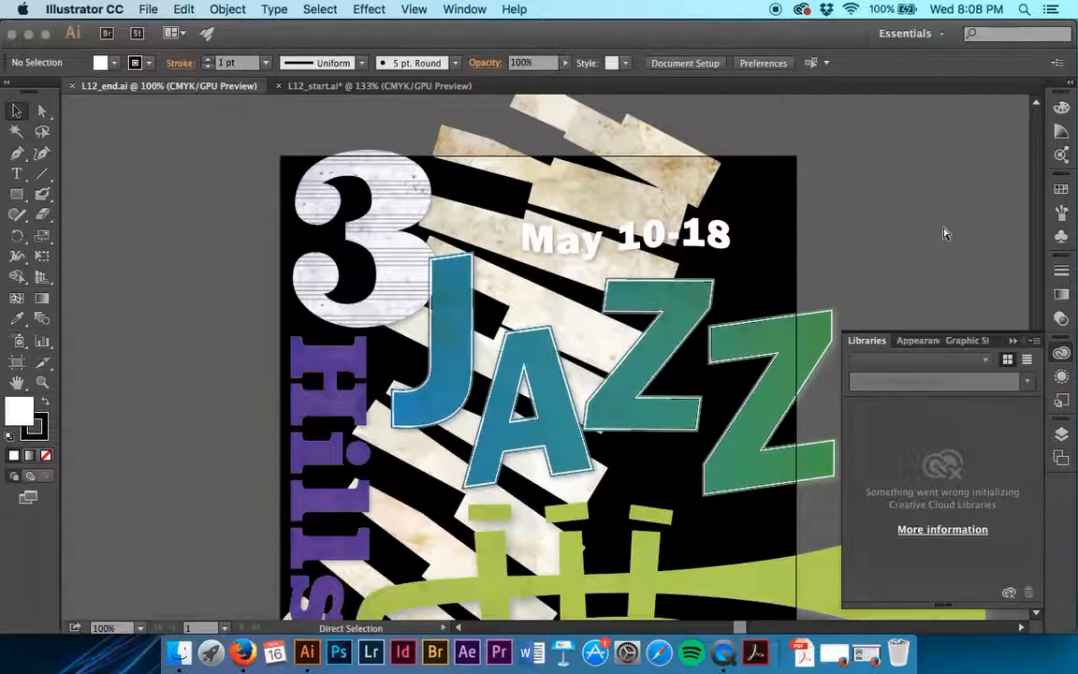
pyautogui.press('super+minus')
pyautogui.scroll(2, 944, 234)
pyautogui.hscroll(1, 943, 234)
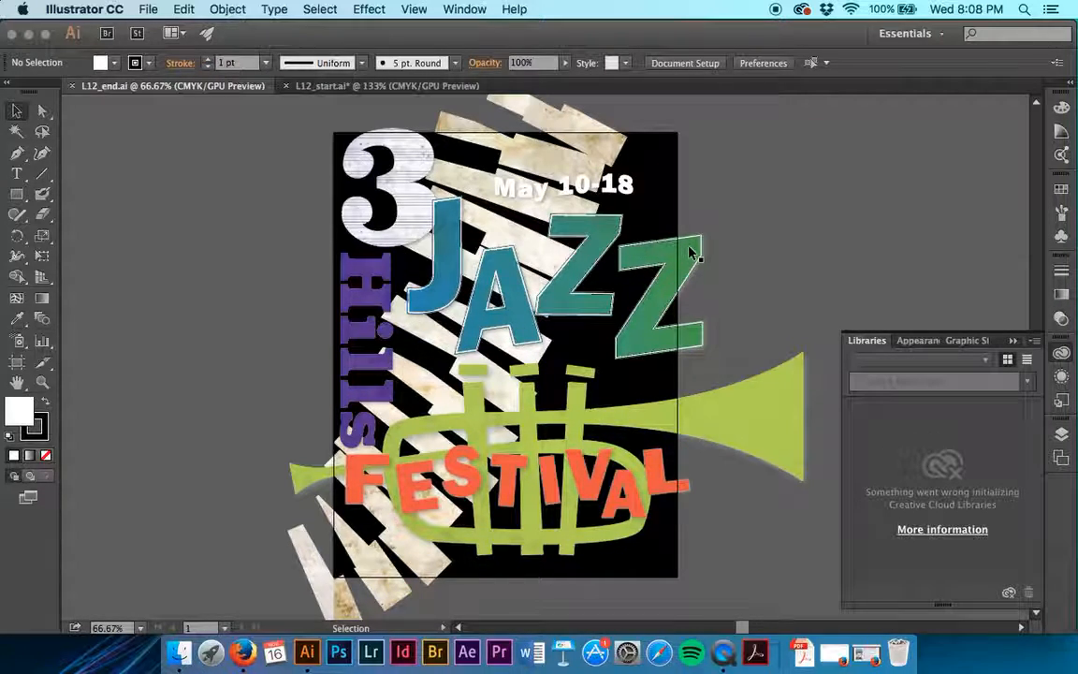
# - Save L12_start.ai in the Lesson12 folder as an Illustrator CC file named with the author's surname followed by "-JazzFestival"
pyautogui.click(430, 87)
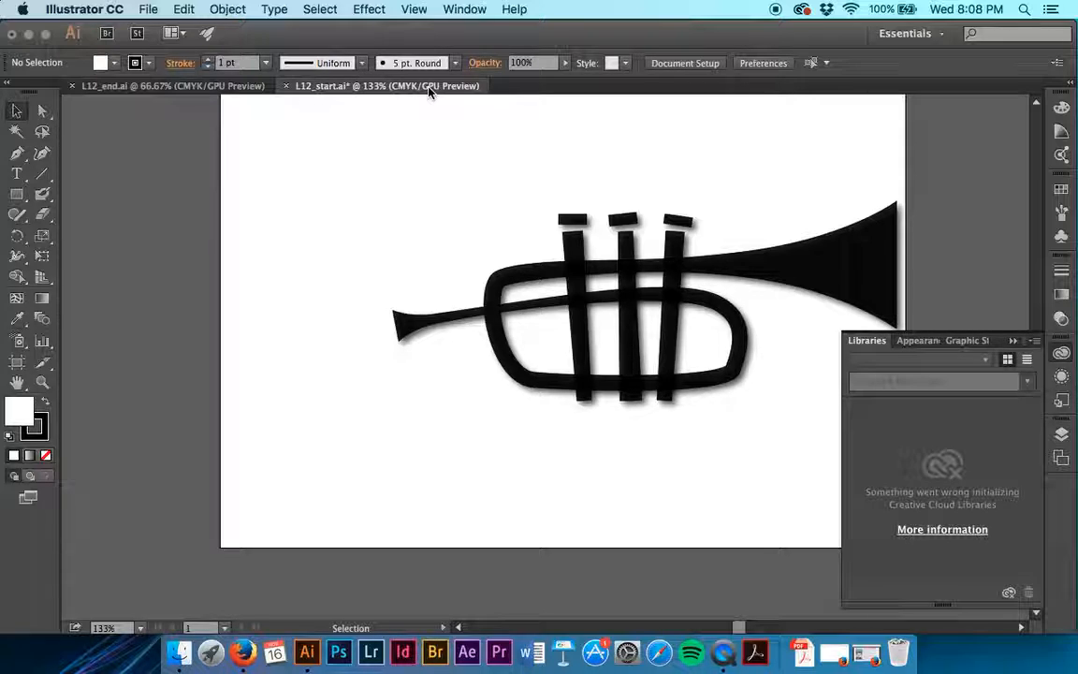
pyautogui.click(145, 11)
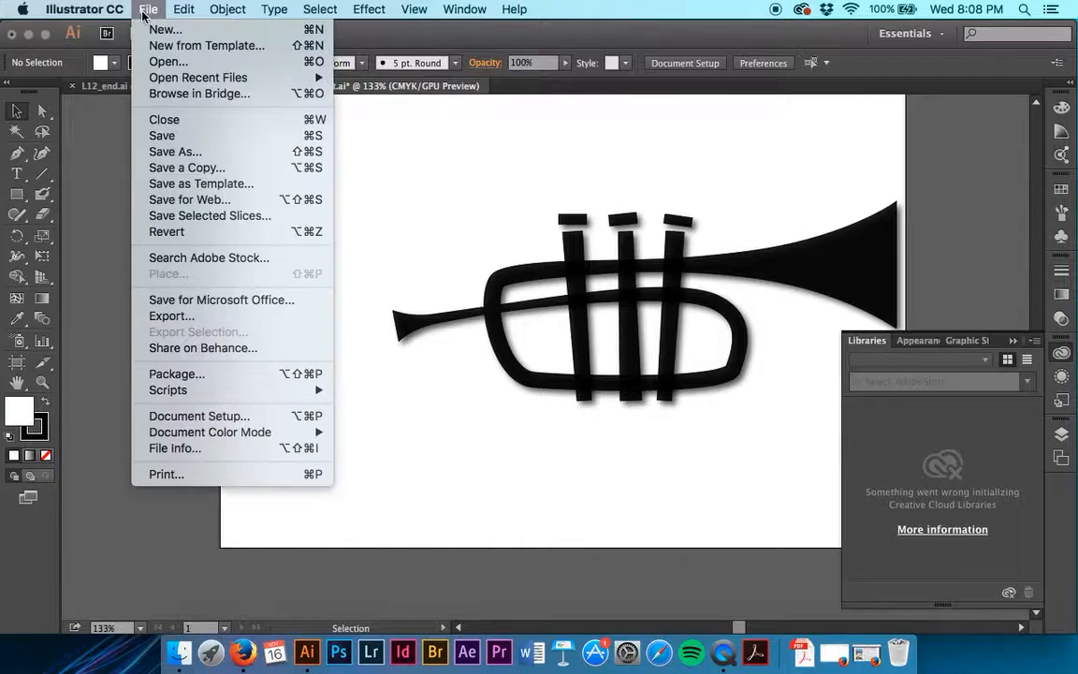
pyautogui.click(200, 153)
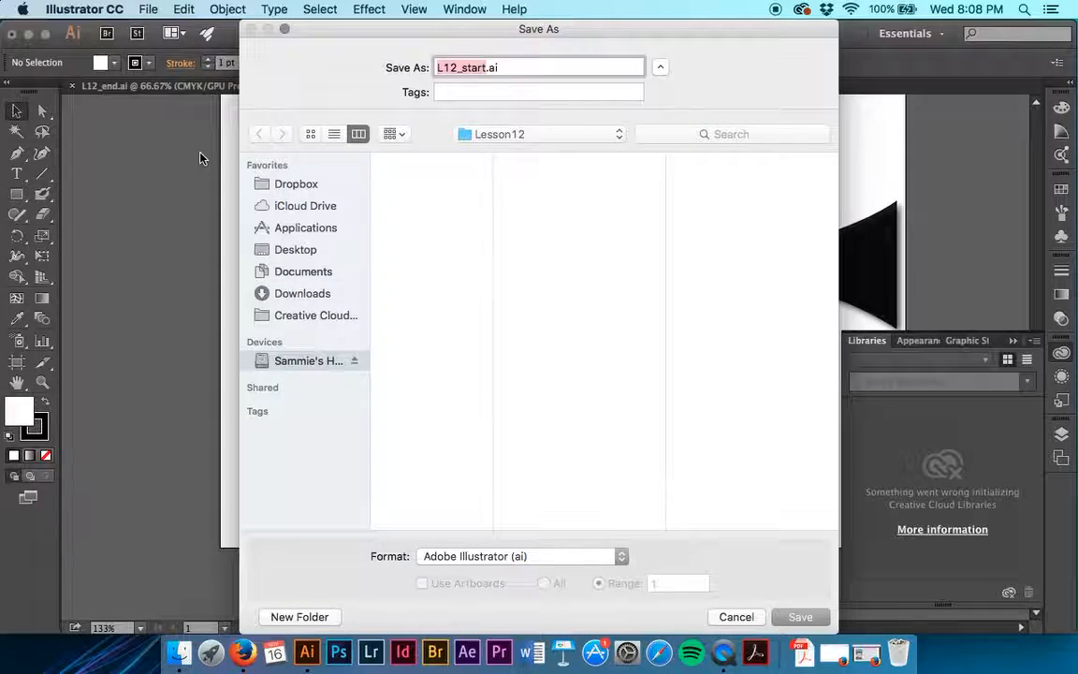
pyautogui.write('Saasen-J')
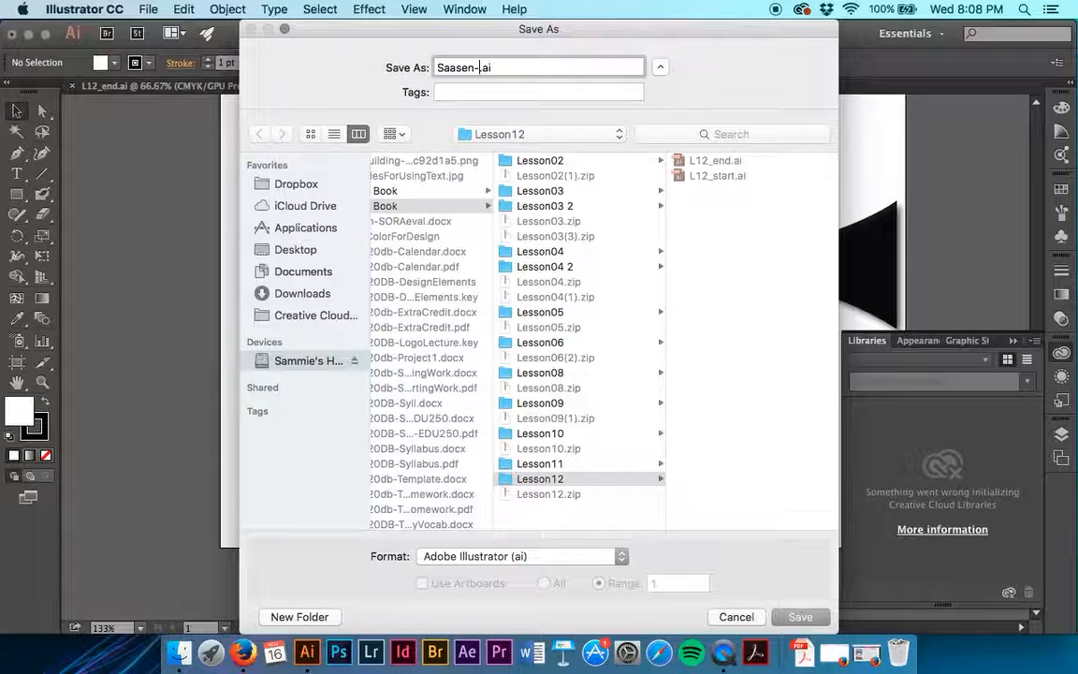
pyautogui.write('azzFestival')
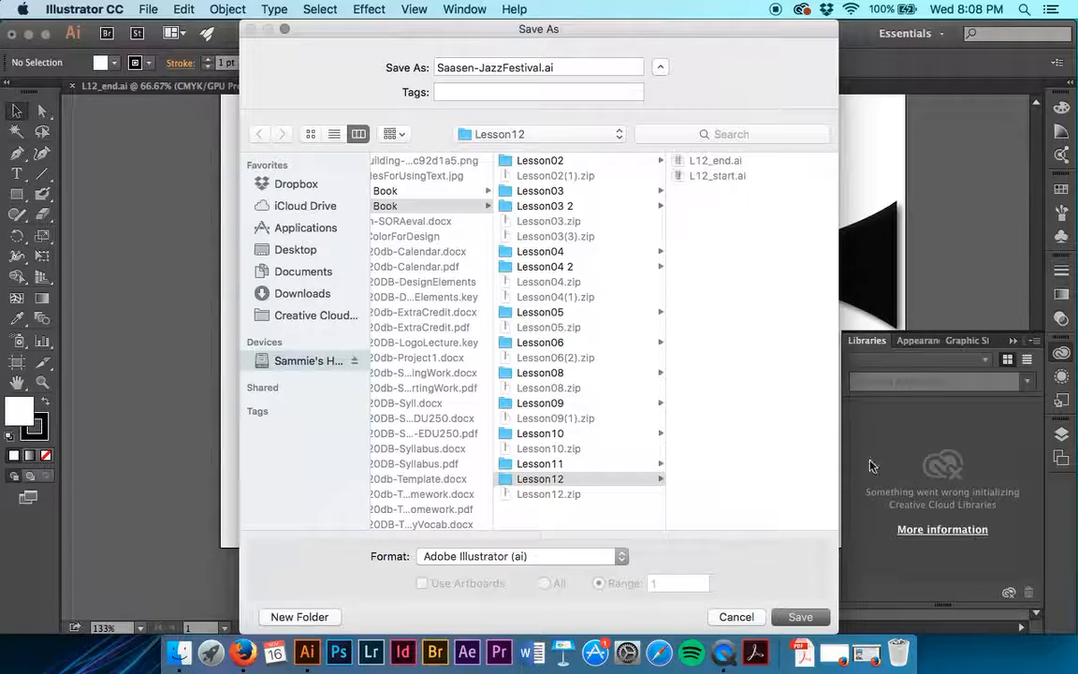
pyautogui.press('Return')
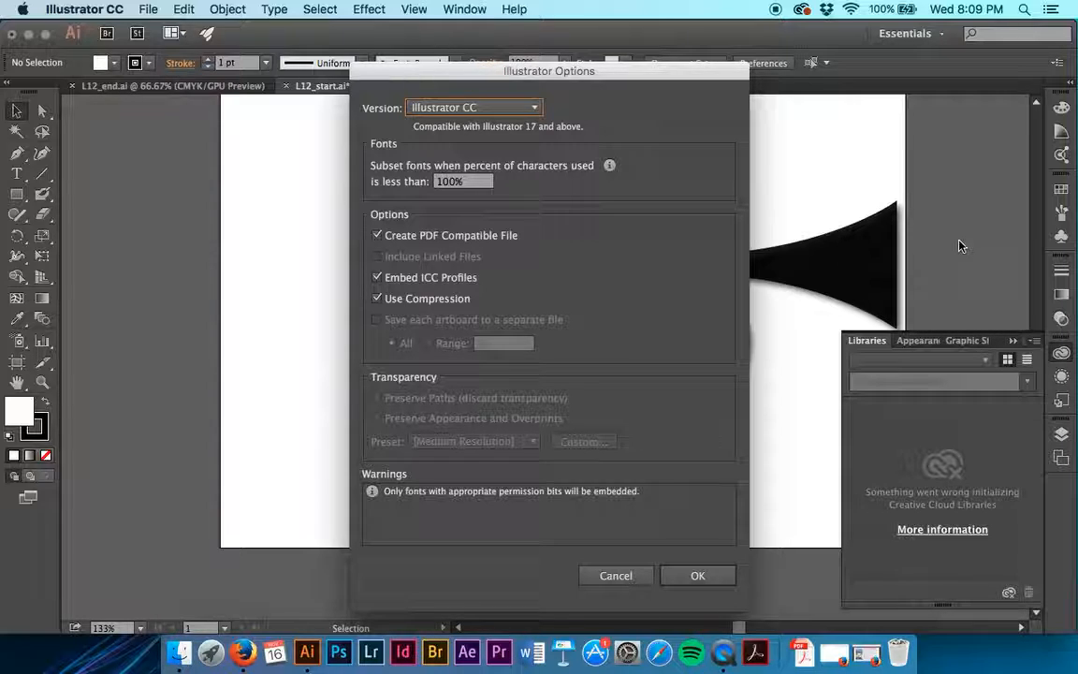
pyautogui.click(699, 576)
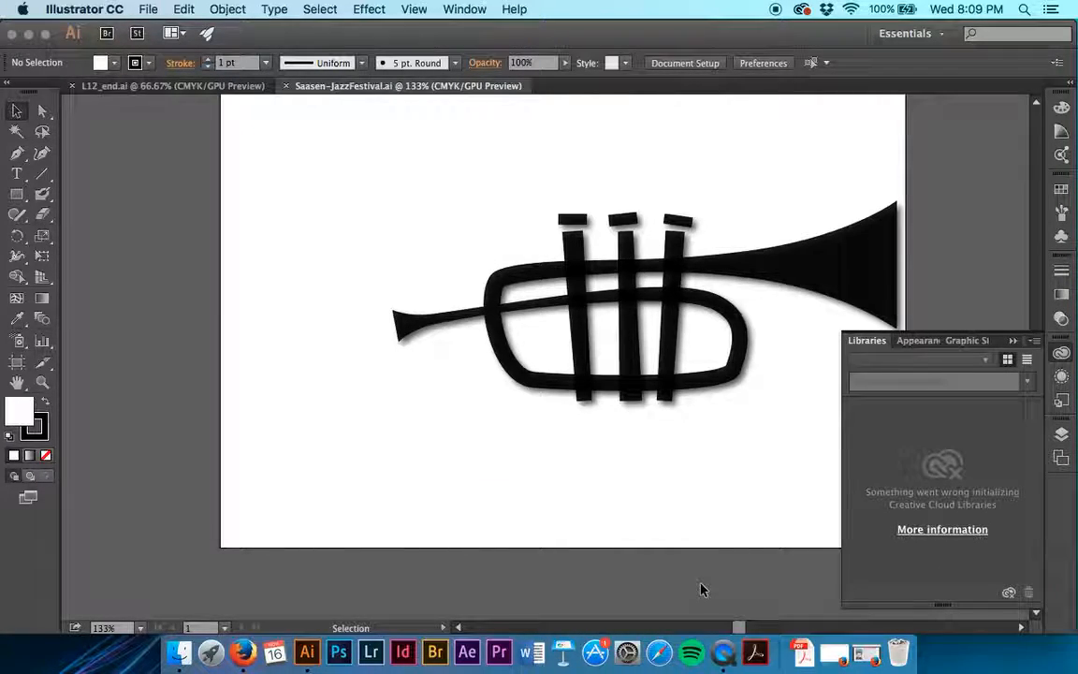
# - Select every shape sharing the trumpet body's black fill color and change their fill to the light green swatch
pyautogui.click(674, 269)
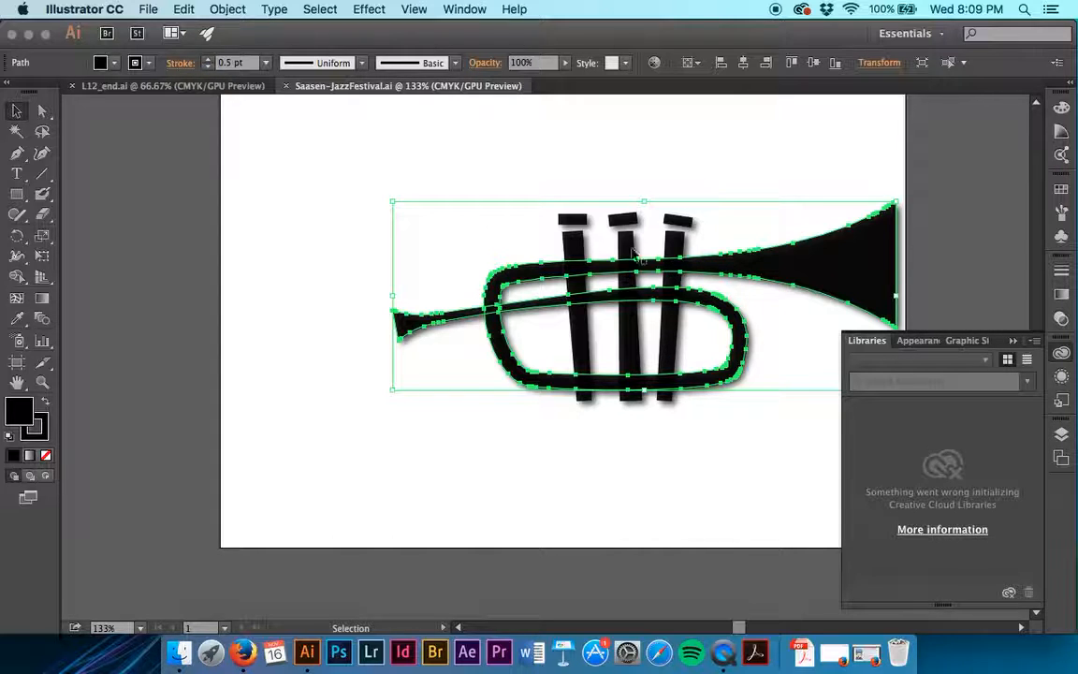
pyautogui.click(329, 9)
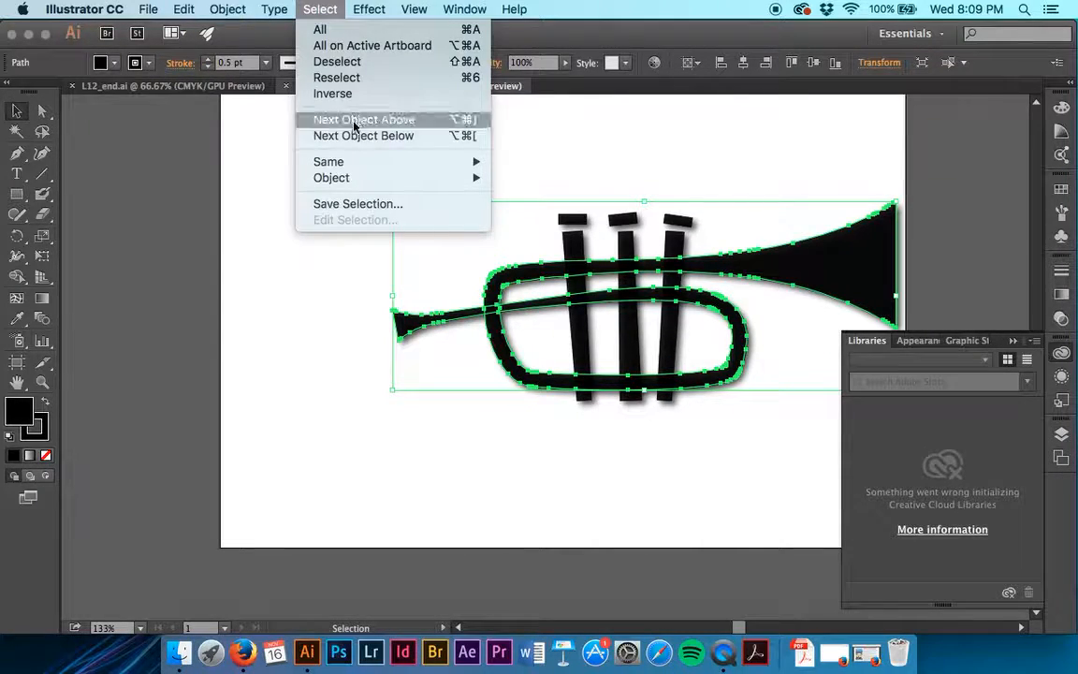
pyautogui.moveTo(328, 161)
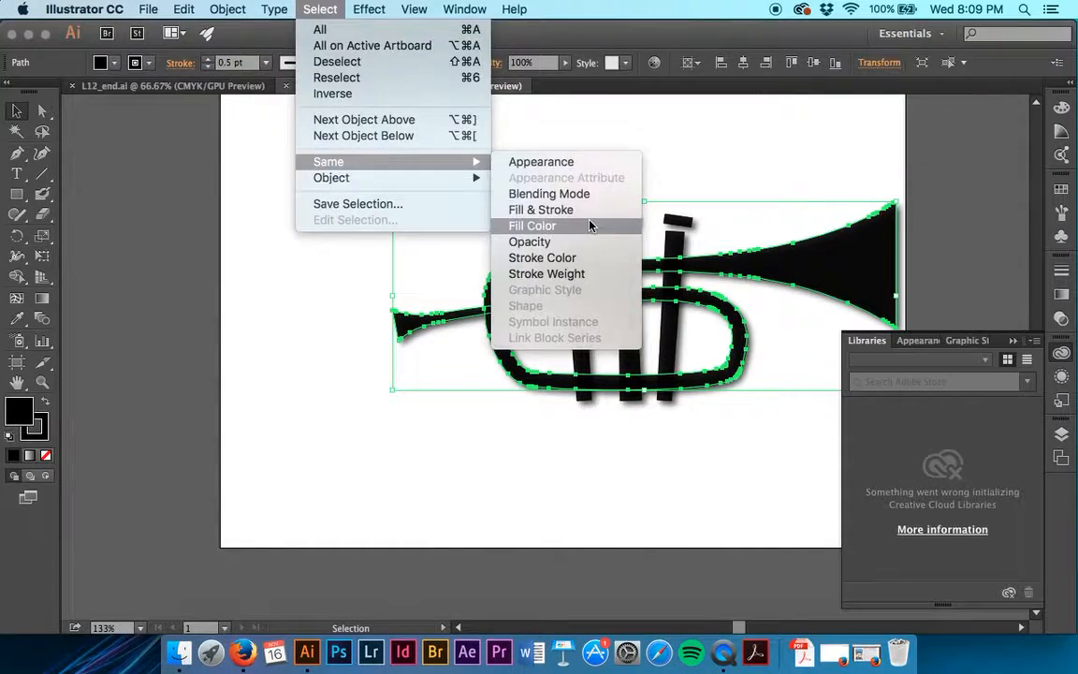
pyautogui.click(590, 224)
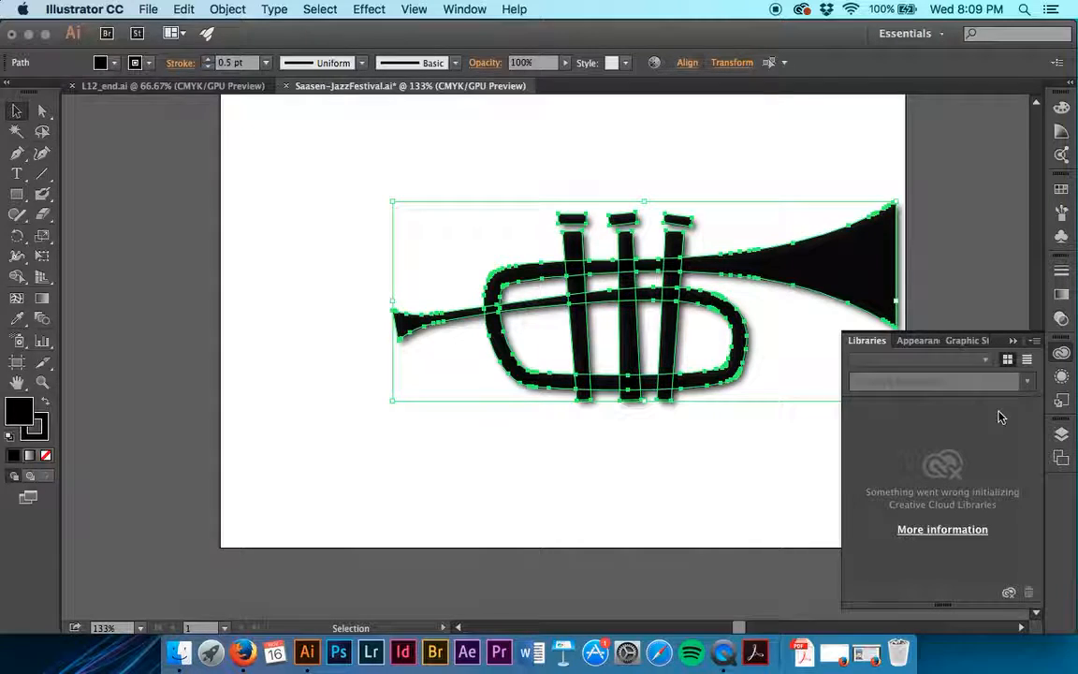
pyautogui.click(1060, 378)
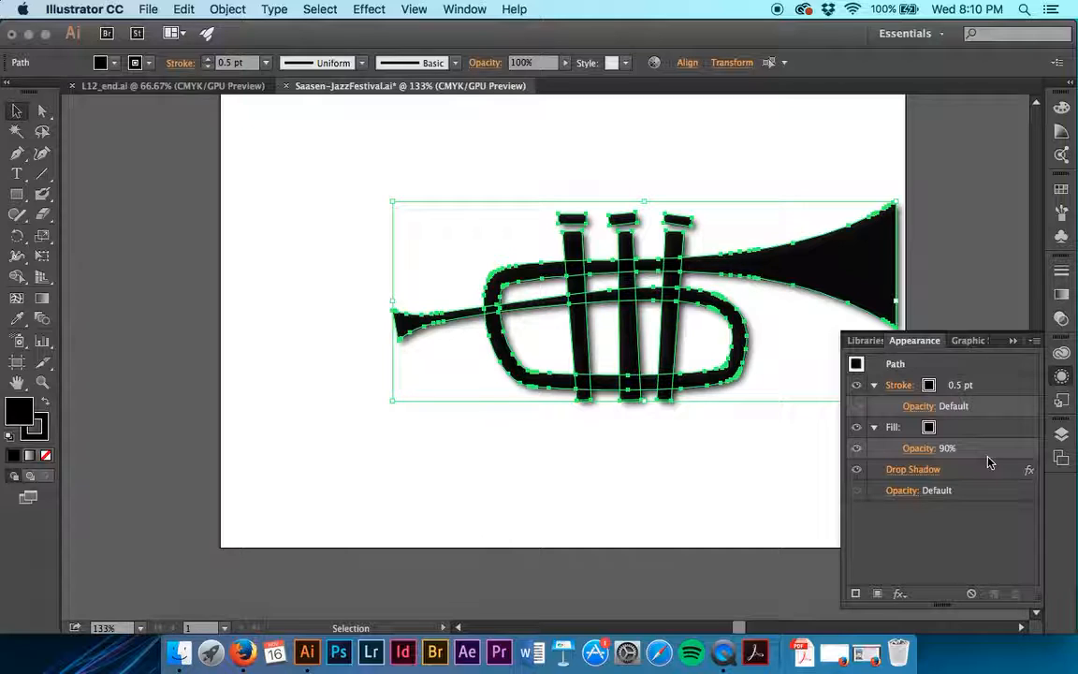
pyautogui.click(930, 430)
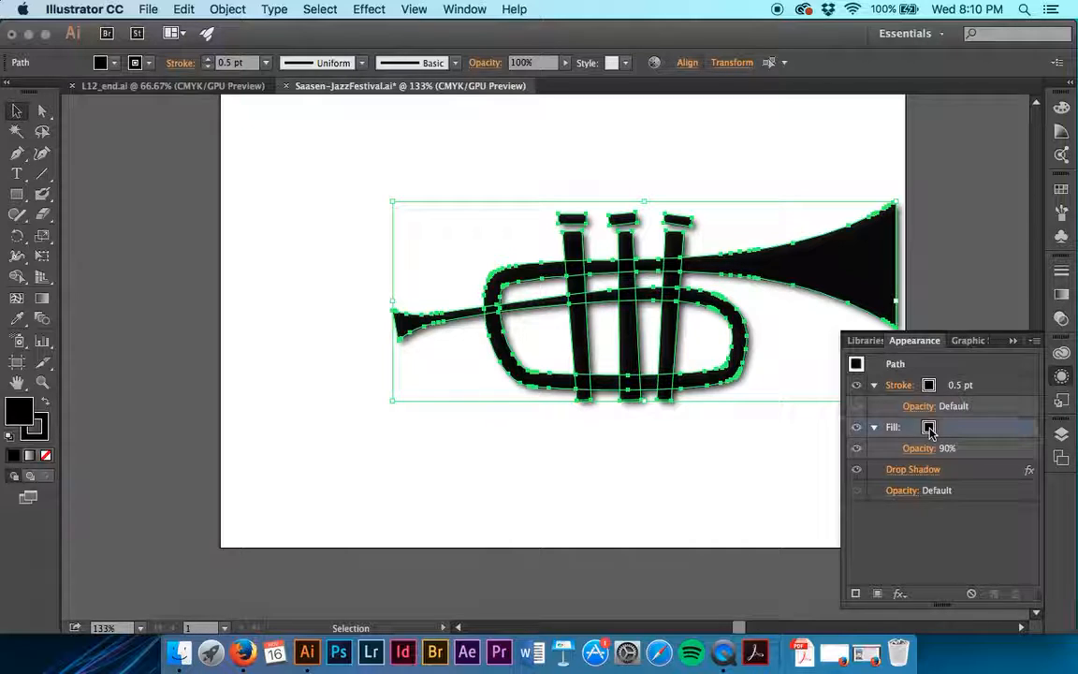
pyautogui.click(929, 428)
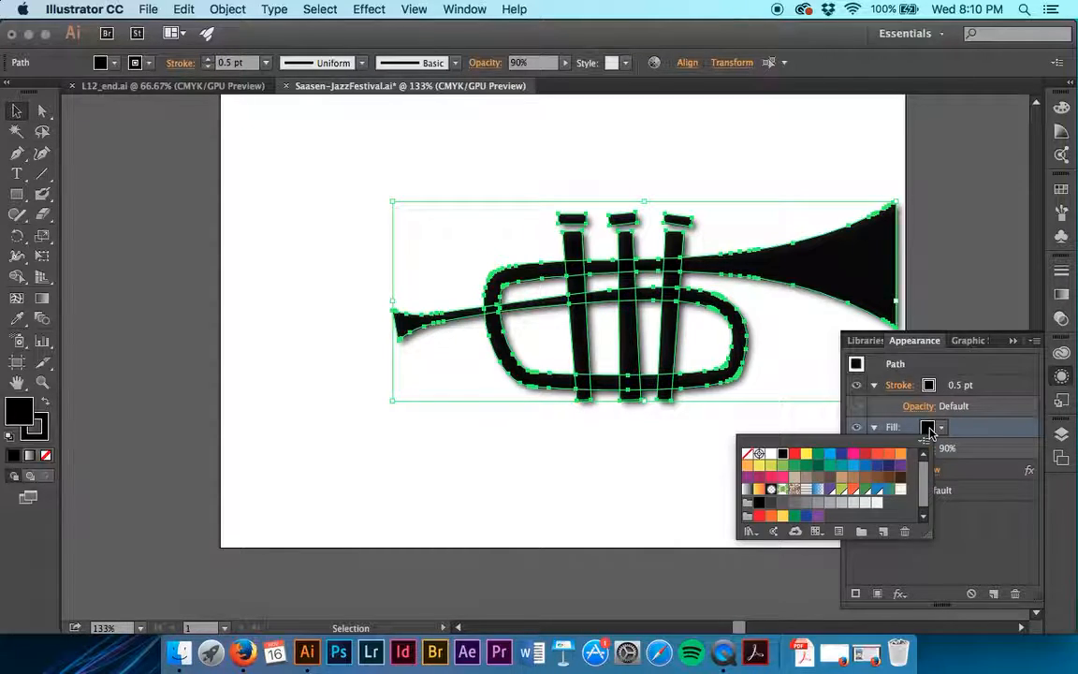
pyautogui.click(841, 489)
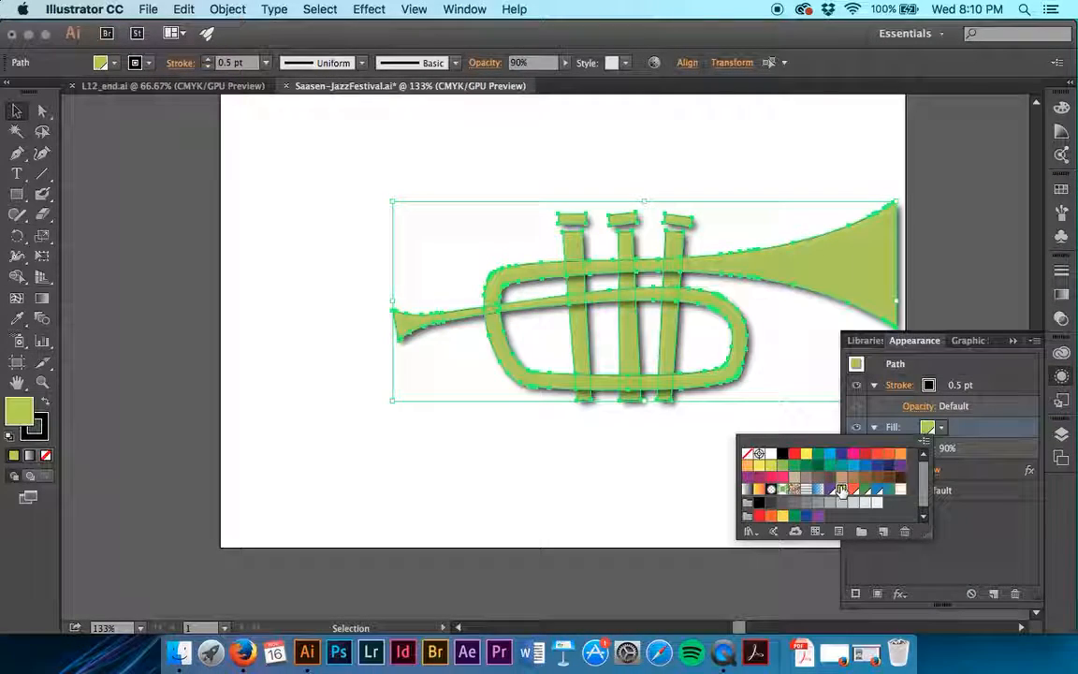
pyautogui.click(980, 438)
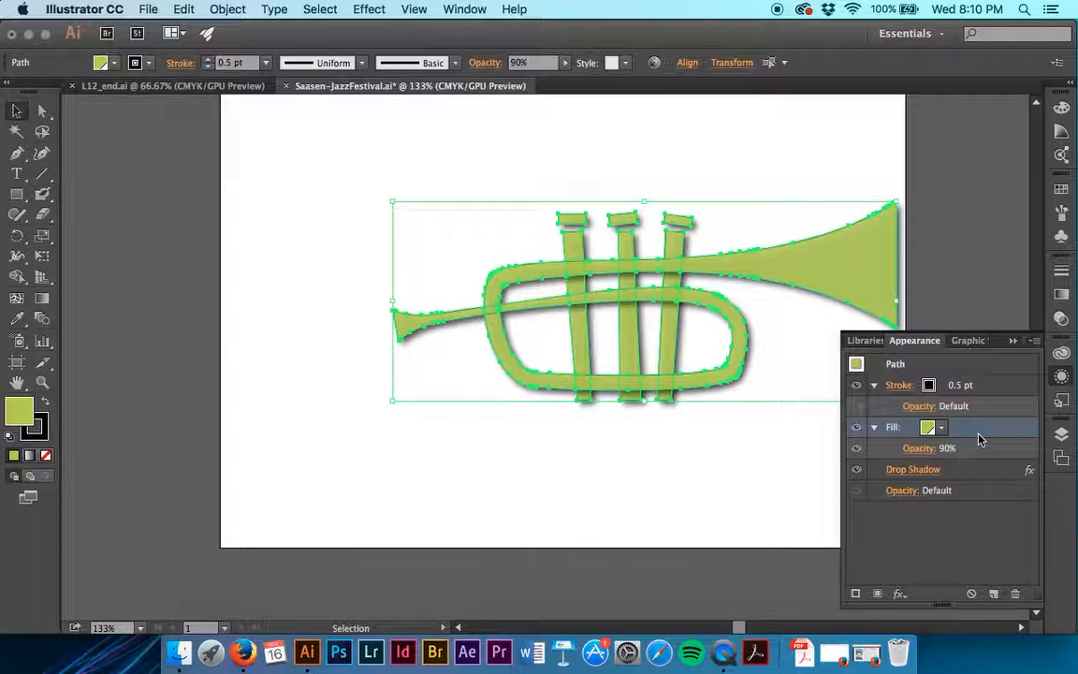
# - Set the stroke weight of the selected trumpet shapes to 0 so they have no outline
pyautogui.click(959, 385)
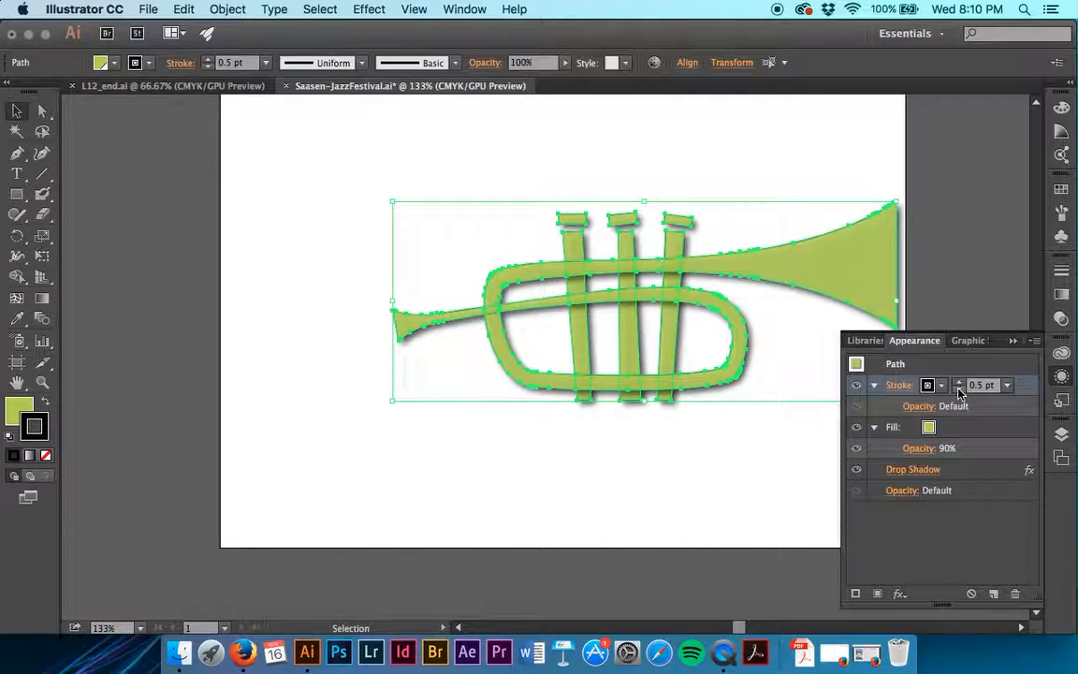
pyautogui.click(1007, 385)
pyautogui.scroll(1, 1039, 125)
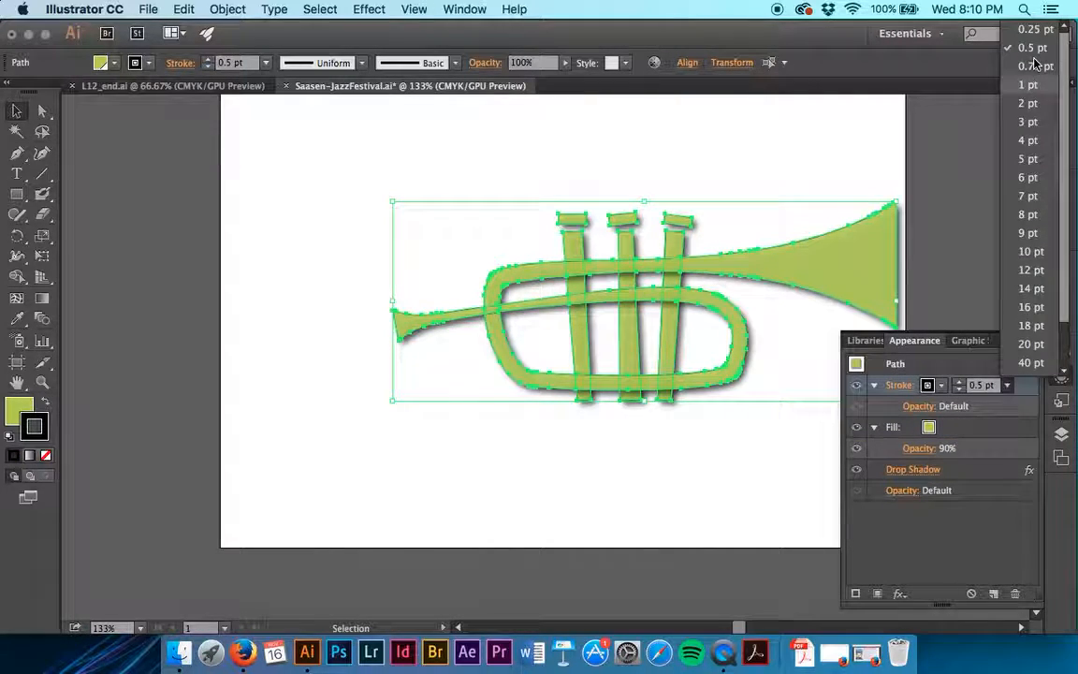
pyautogui.click(982, 386)
pyautogui.write('0')
pyautogui.press('Return')
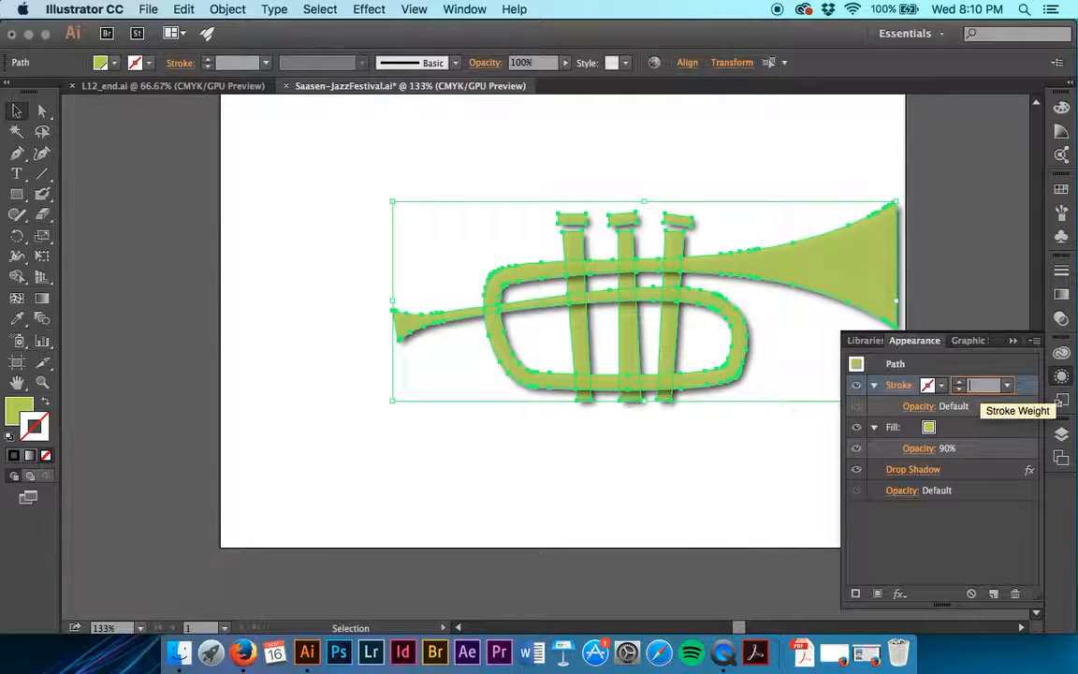
pyautogui.click(982, 447)
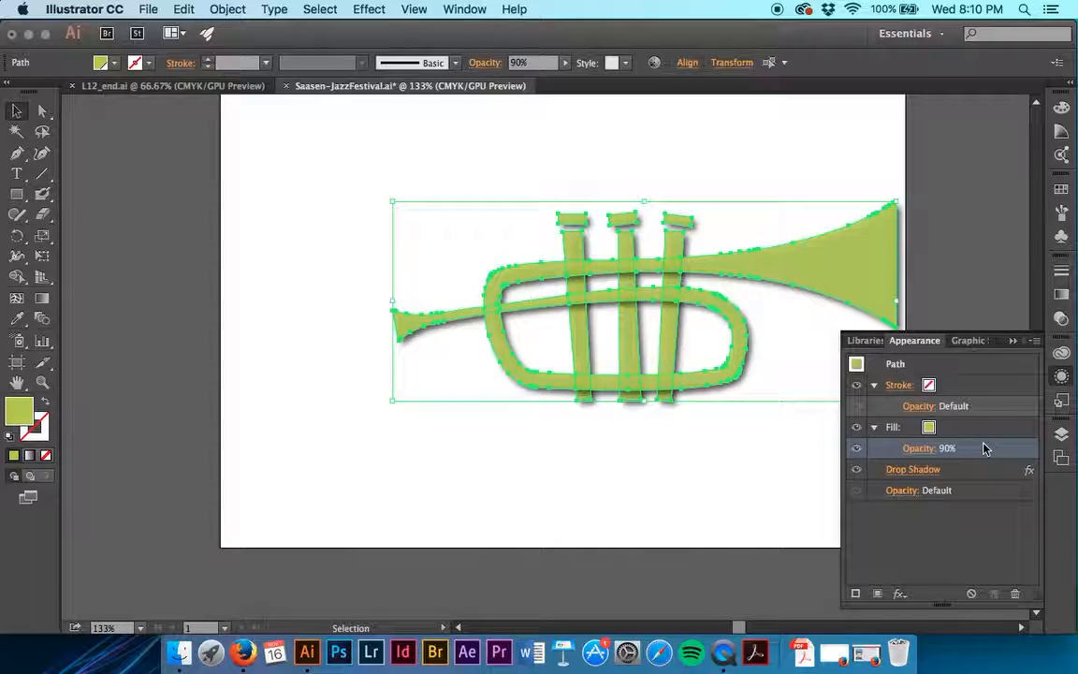
pyautogui.click(896, 385)
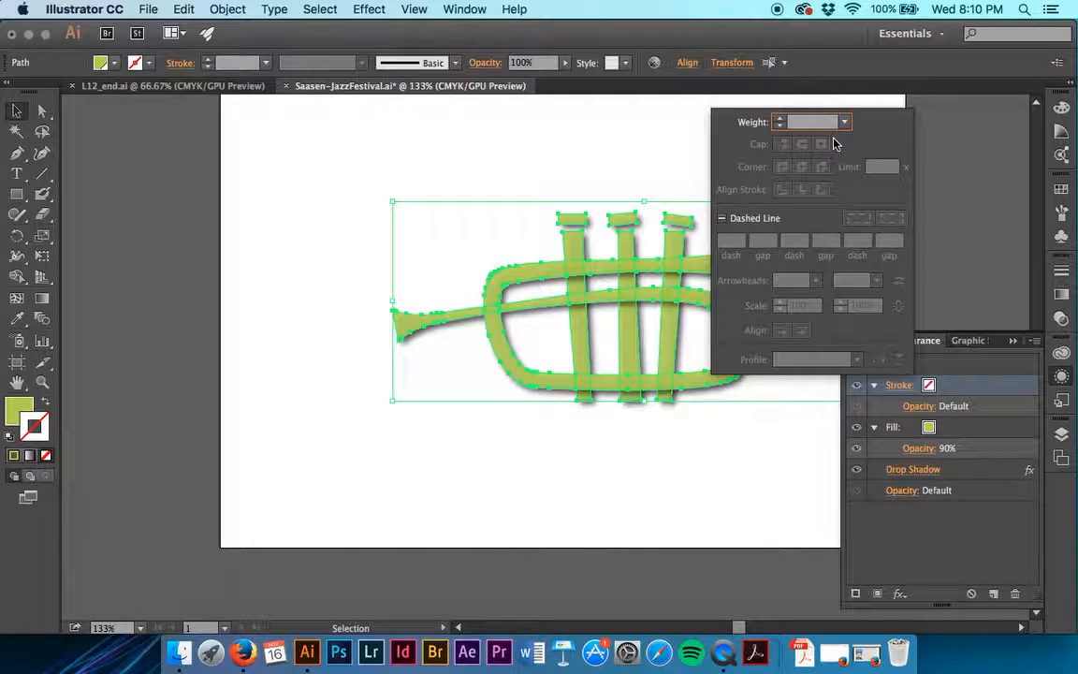
pyautogui.click(908, 389)
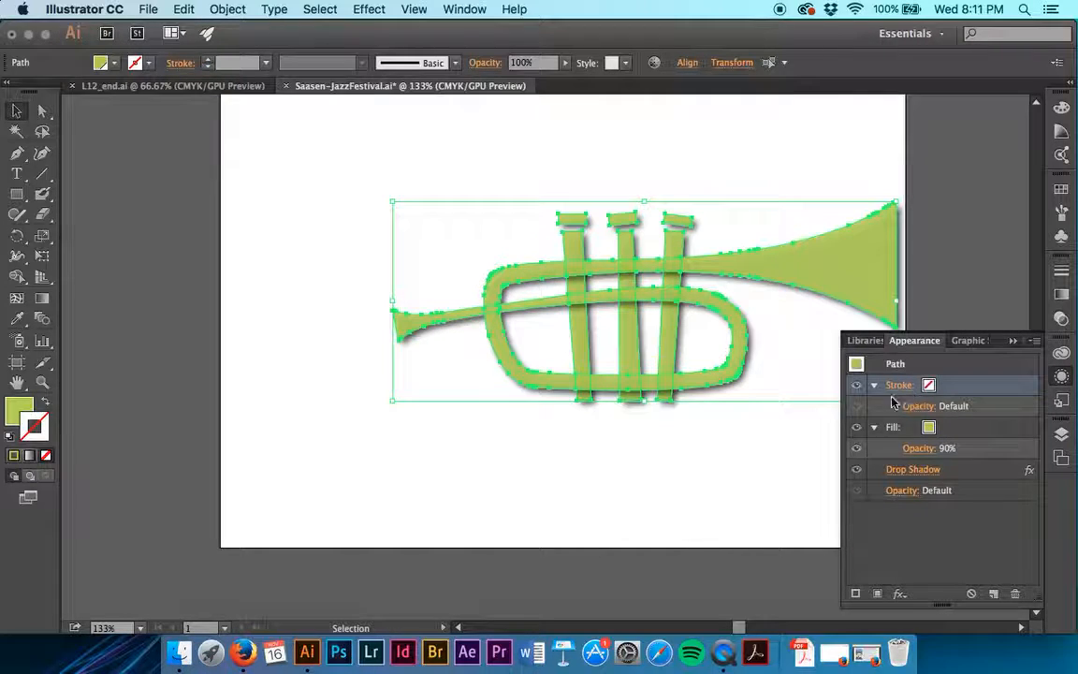
pyautogui.click(876, 428)
pyautogui.click(876, 428)
# - Raise the trumpet shapes' fill opacity to 100% and delete their Drop Shadow effect
pyautogui.click(928, 450)
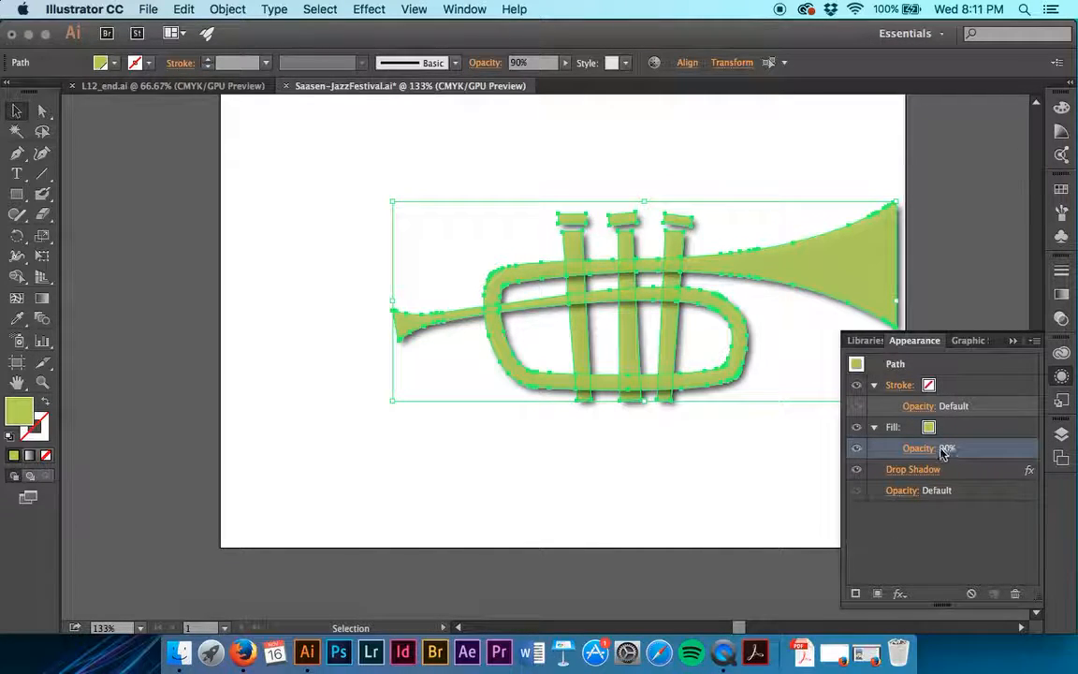
pyautogui.click(922, 451)
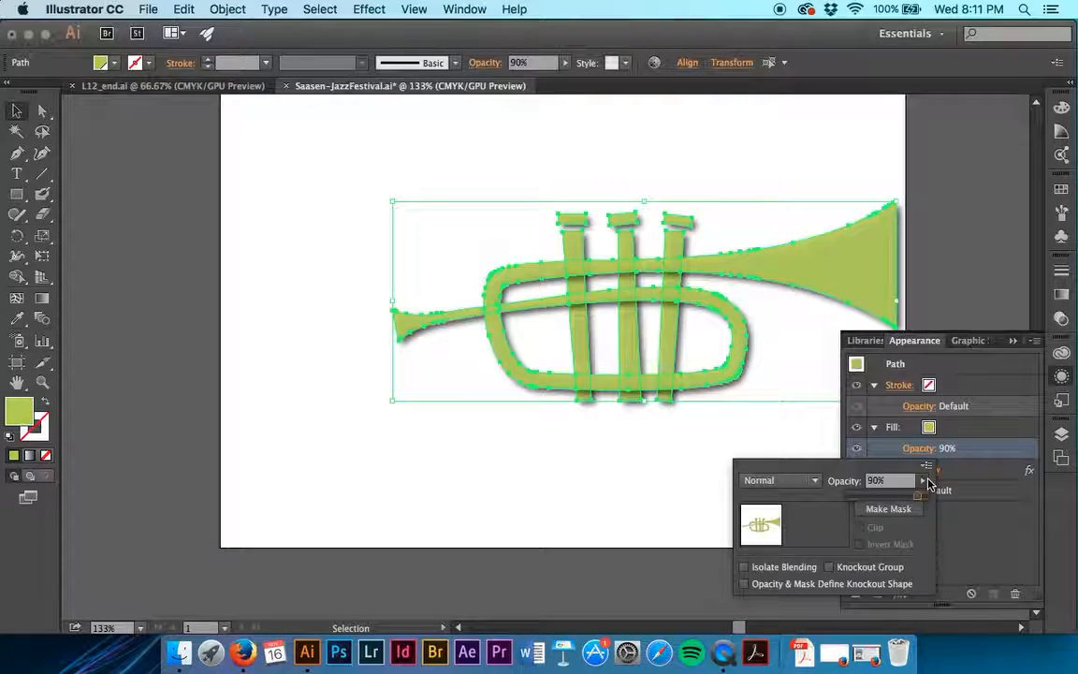
pyautogui.moveTo(917, 496); pyautogui.dragTo(930, 496)
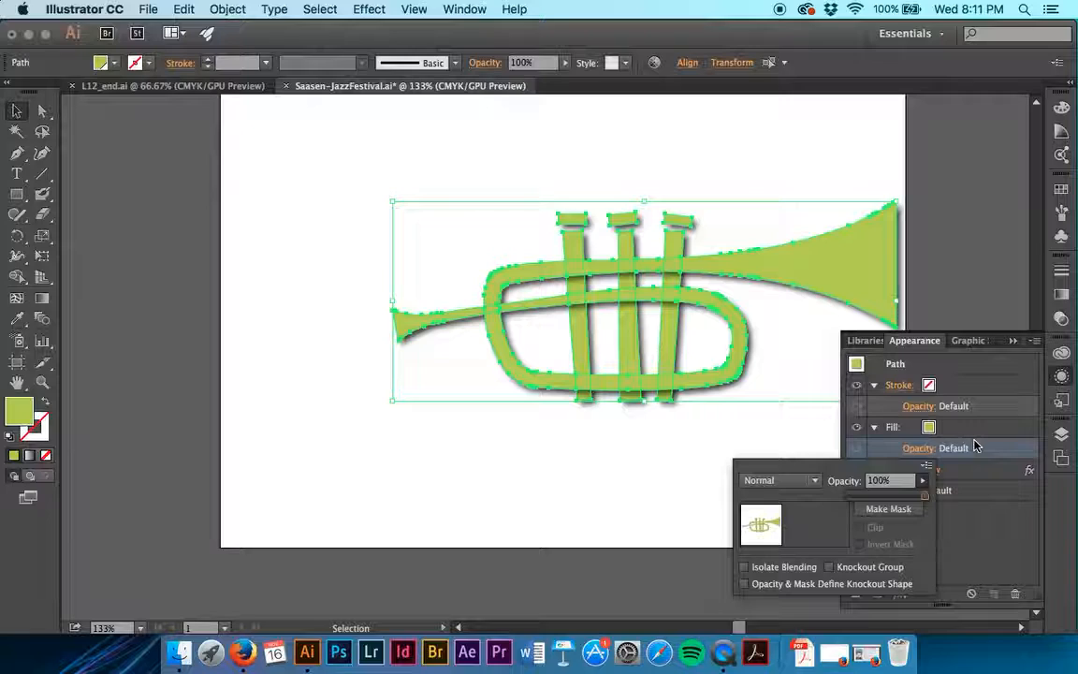
pyautogui.click(983, 521)
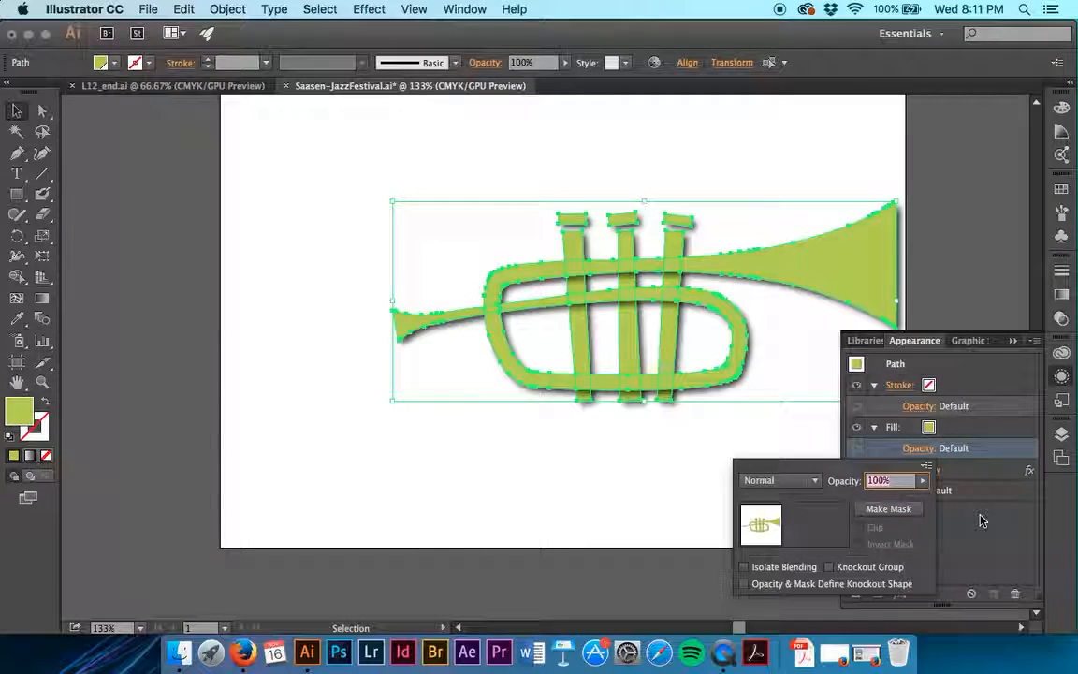
pyautogui.click(982, 521)
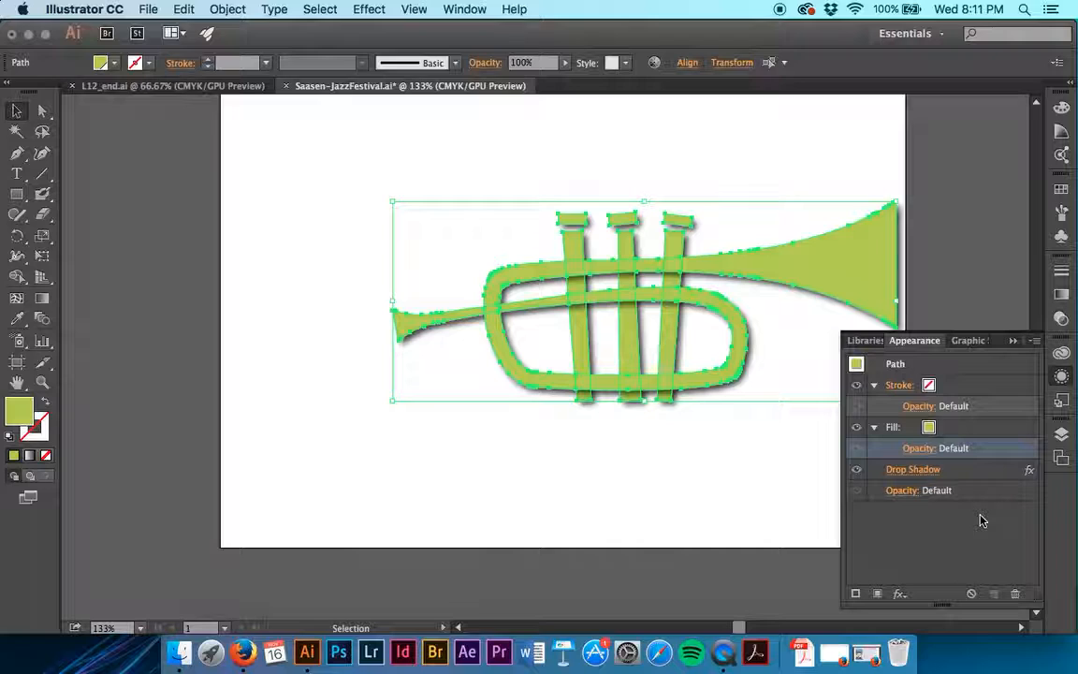
pyautogui.click(857, 471)
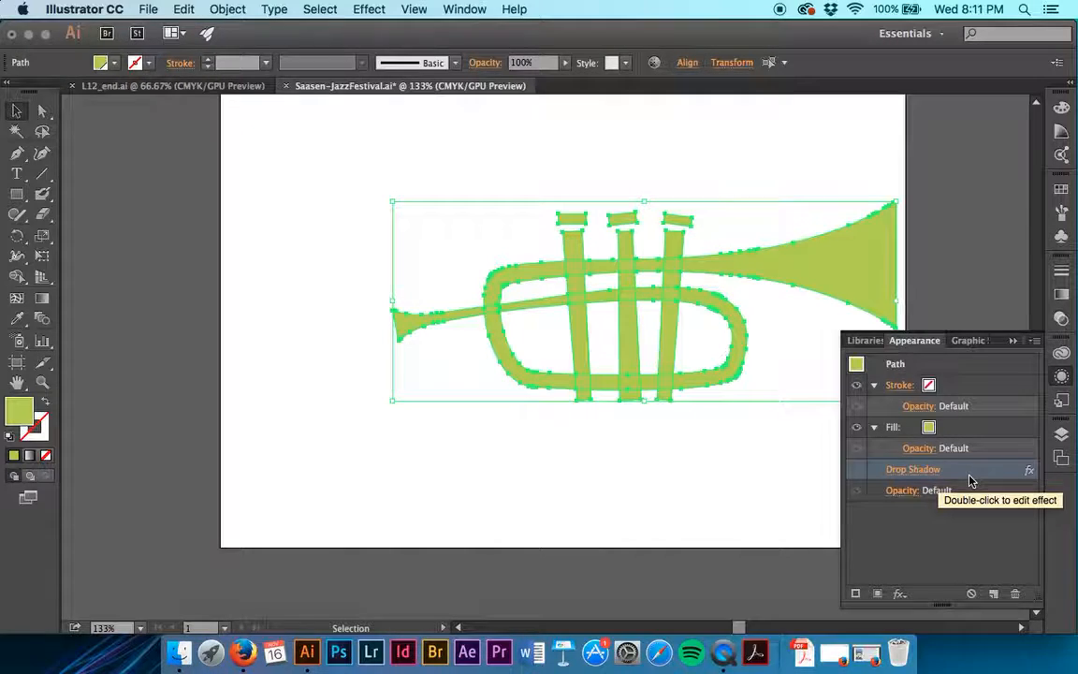
pyautogui.click(1016, 595)
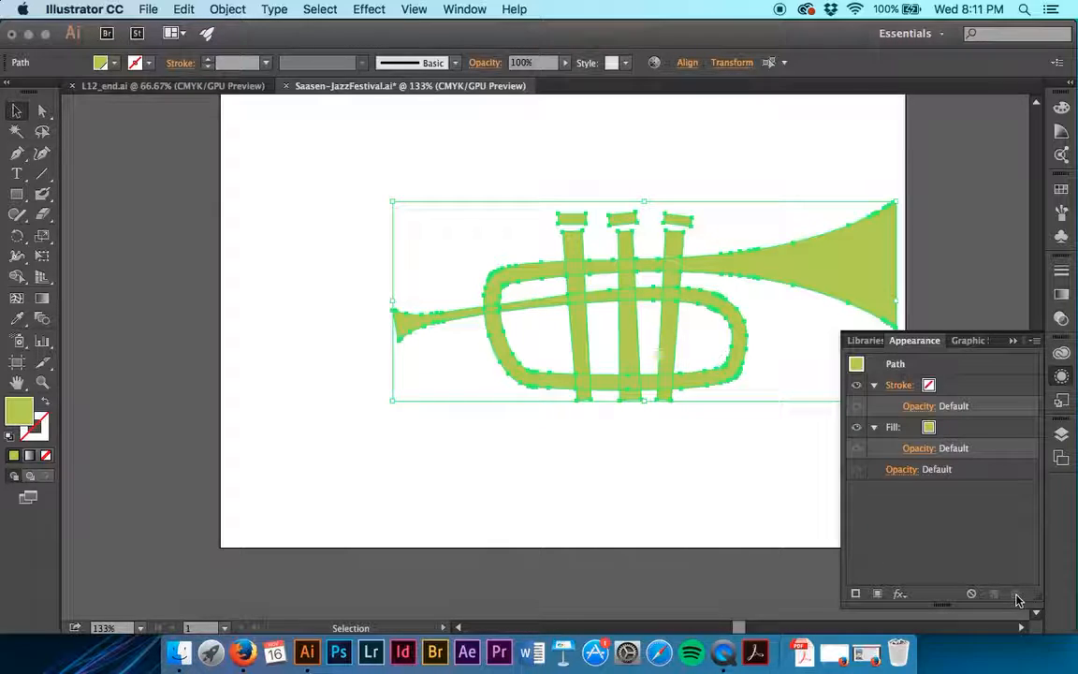
# - Add a second fill to the contents of the trumpet group and set it to the Paper pattern swatch
pyautogui.click(591, 325)
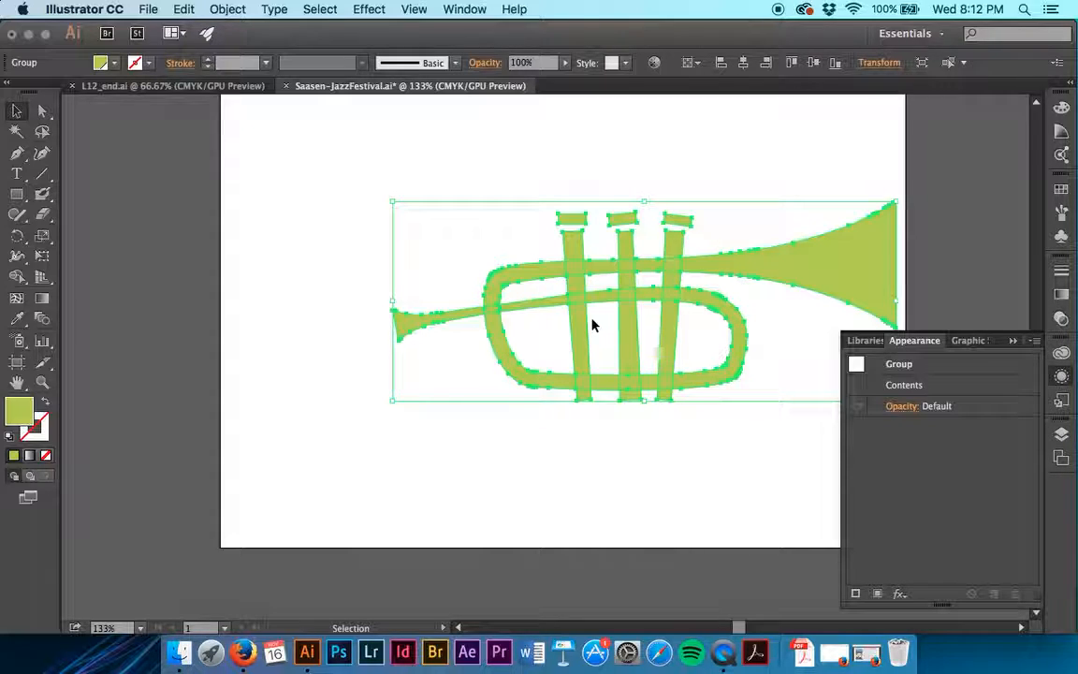
pyautogui.doubleClick(979, 386)
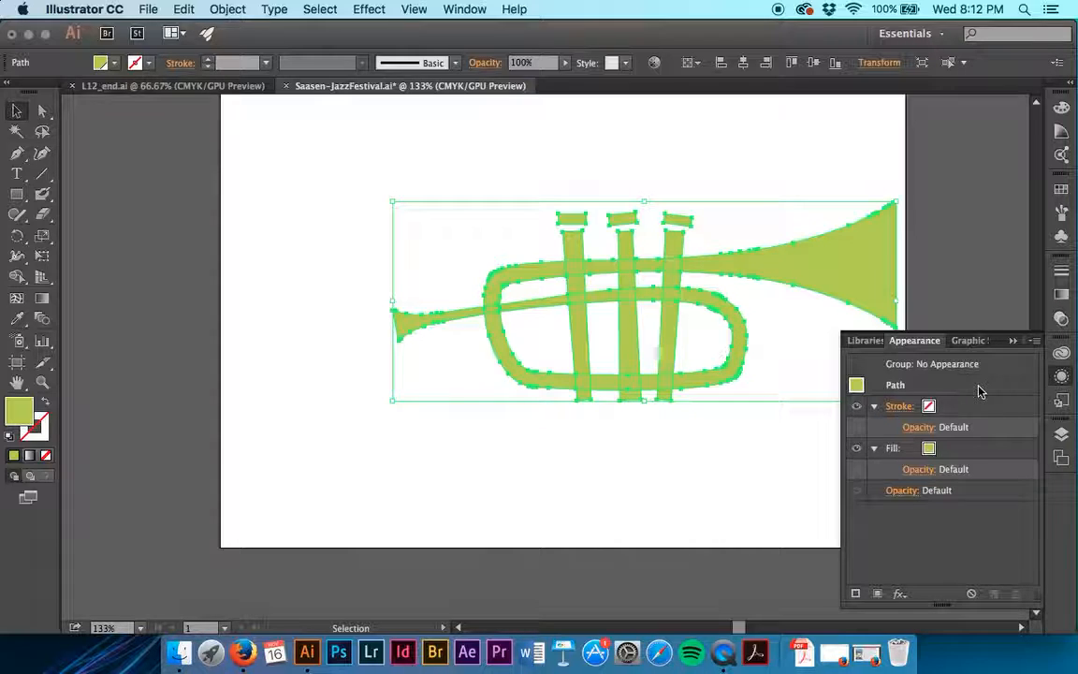
pyautogui.click(878, 596)
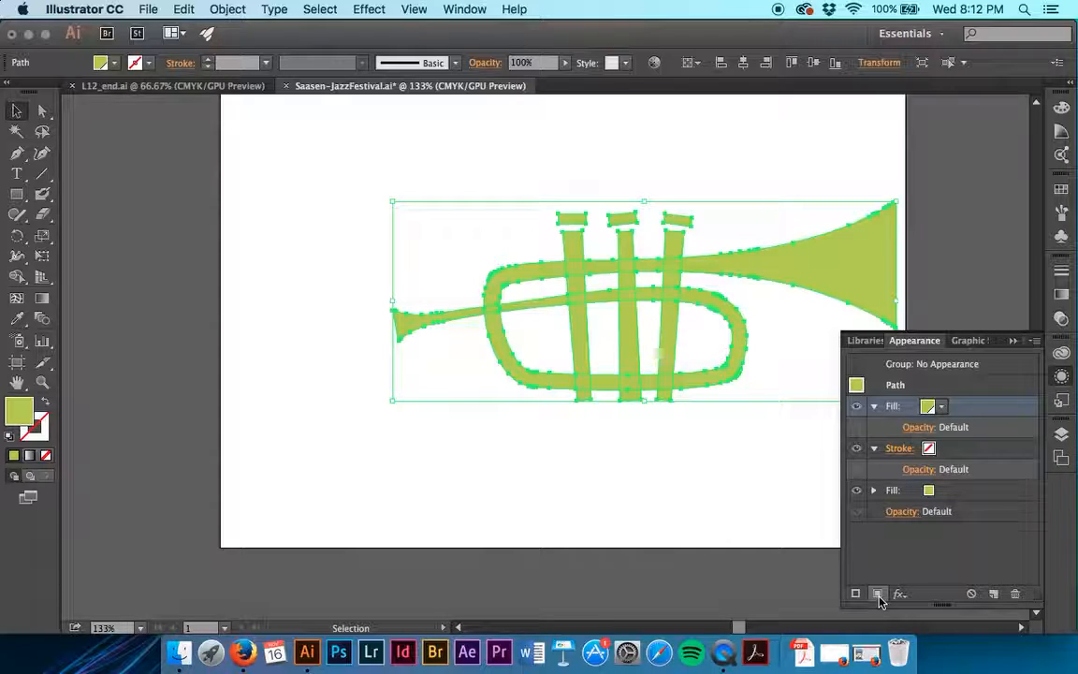
pyautogui.click(941, 407)
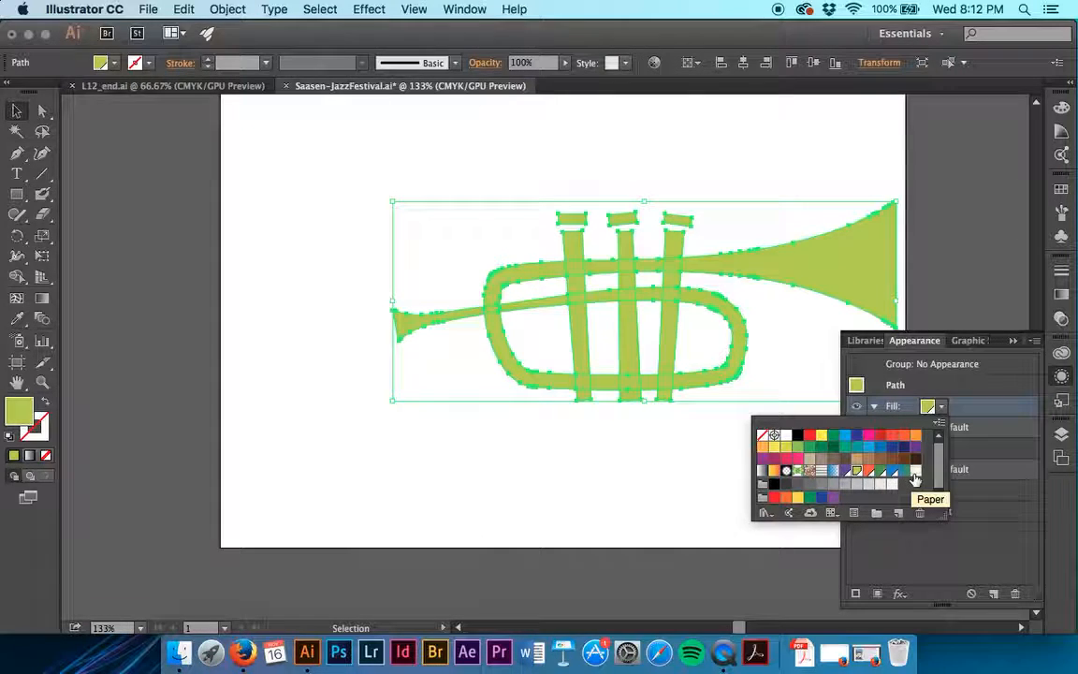
pyautogui.click(915, 472)
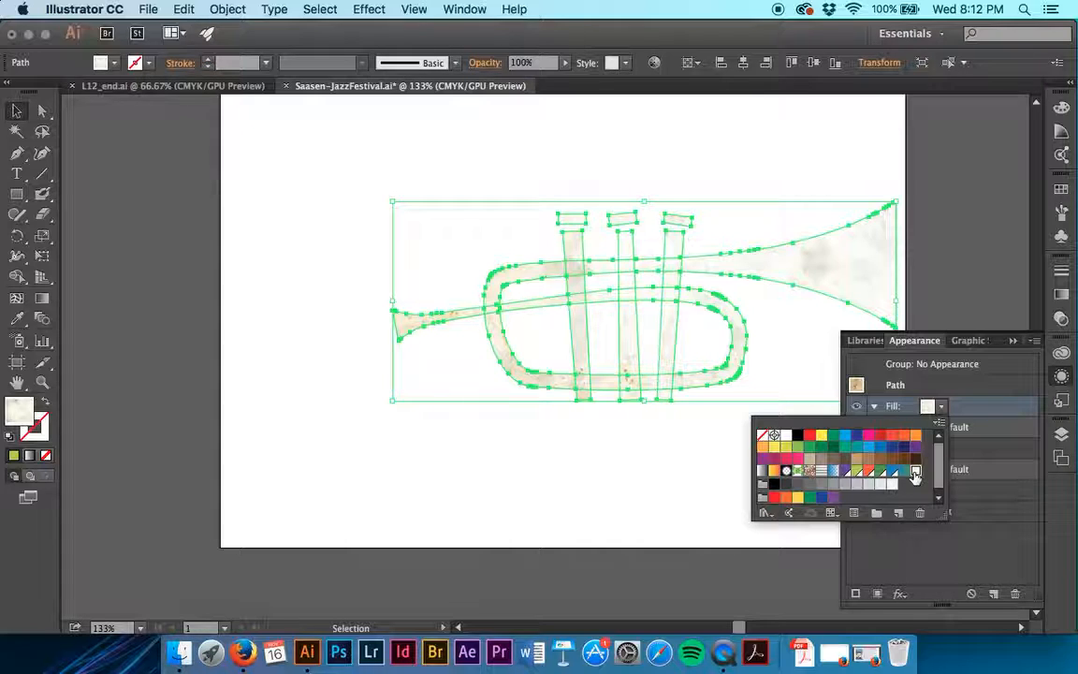
pyautogui.click(992, 455)
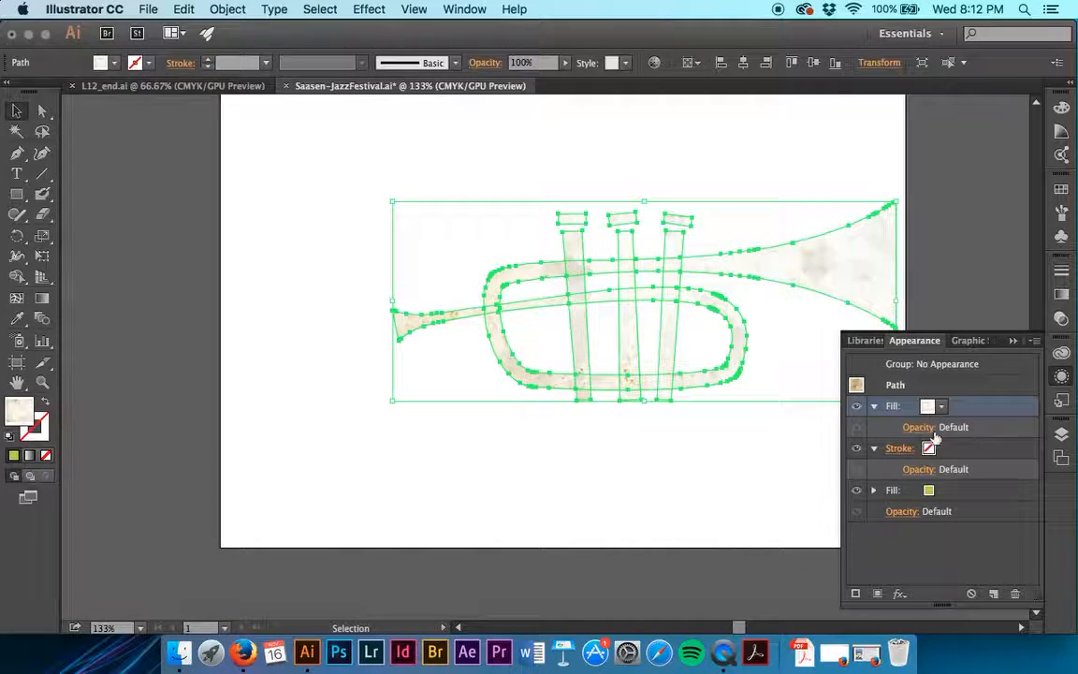
# - Set the blending mode of the trumpet's Paper fill to Multiply
pyautogui.click(921, 431)
pyautogui.click(921, 432)
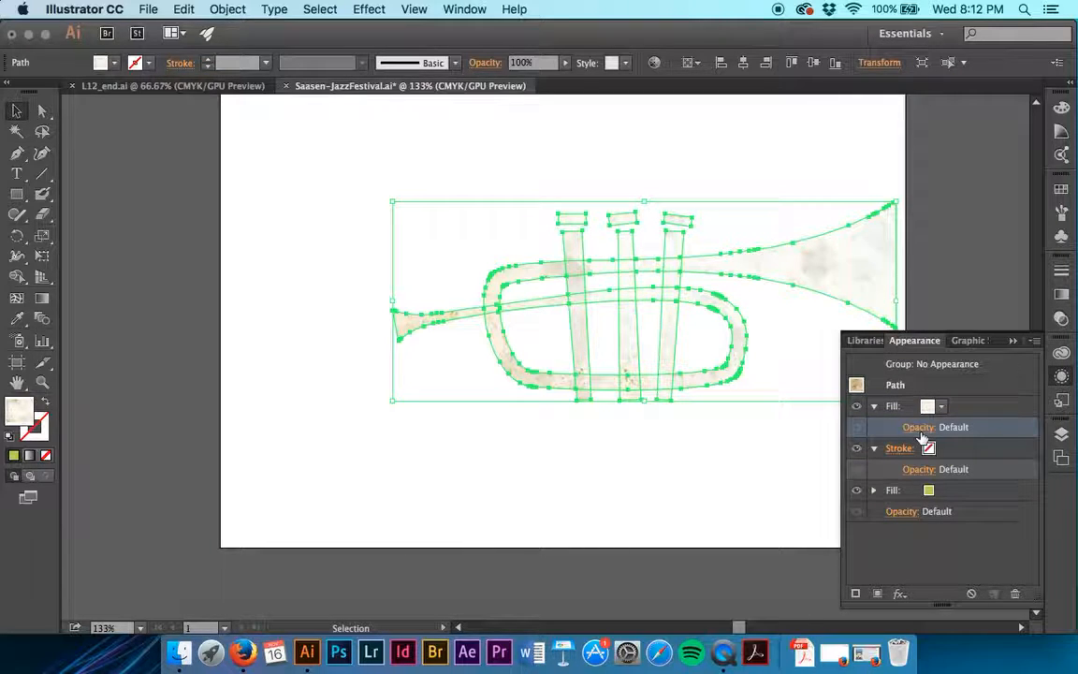
pyautogui.click(921, 429)
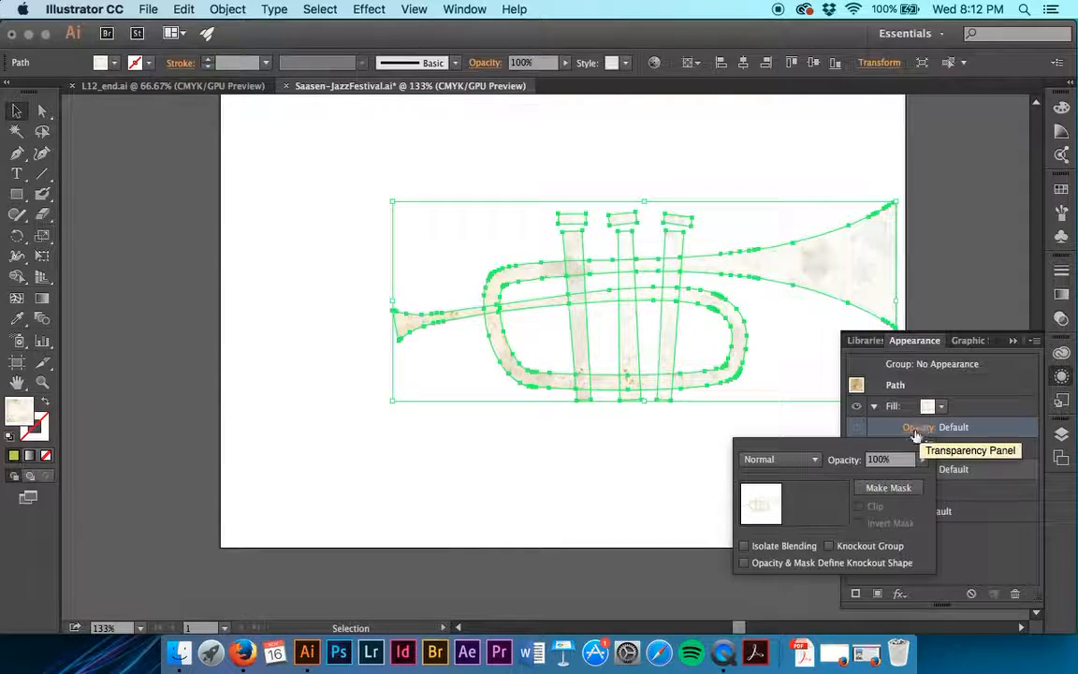
pyautogui.click(814, 460)
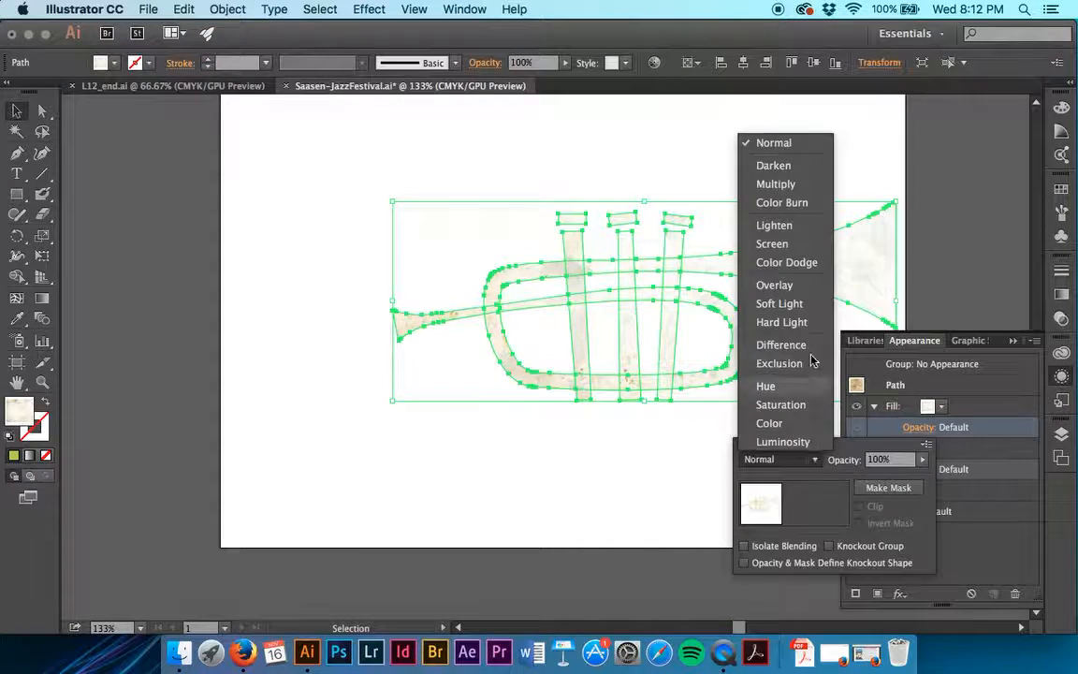
pyautogui.click(801, 184)
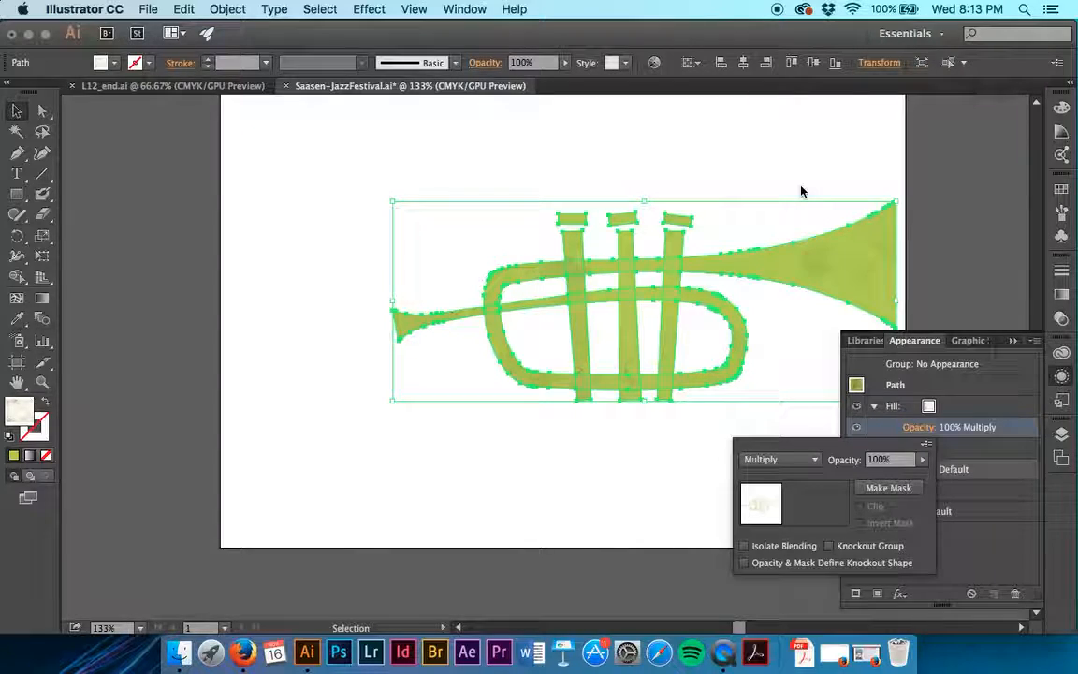
# - Deselect the trumpet artwork and save the document
pyautogui.click(969, 140)
pyautogui.click(970, 141)
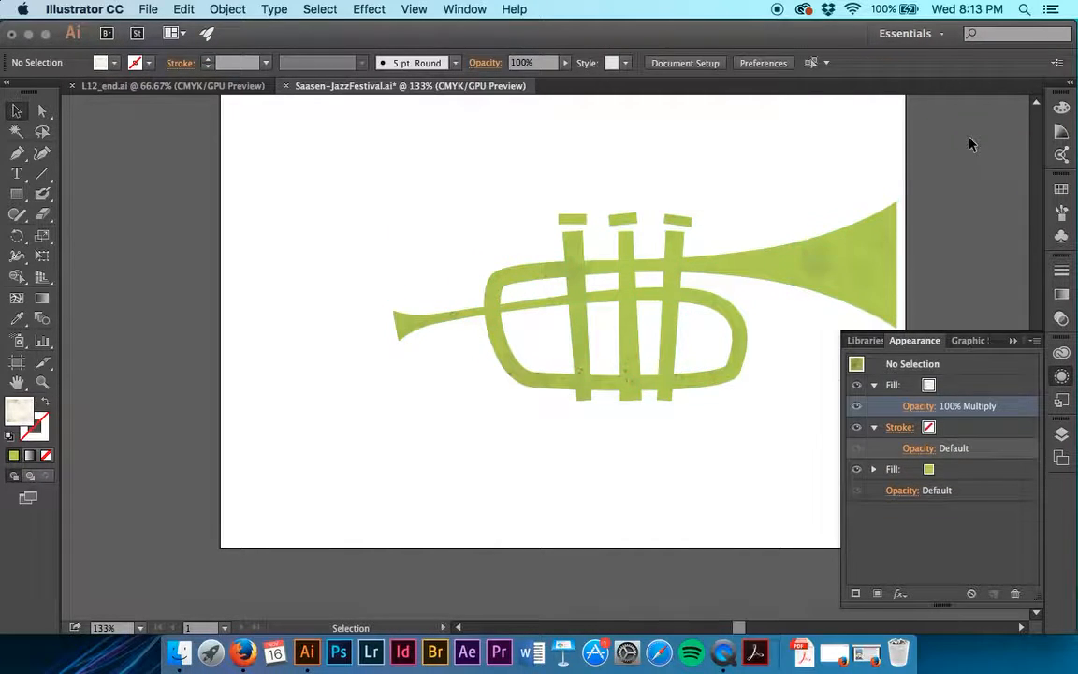
pyautogui.press('a')
pyautogui.press('super+s')
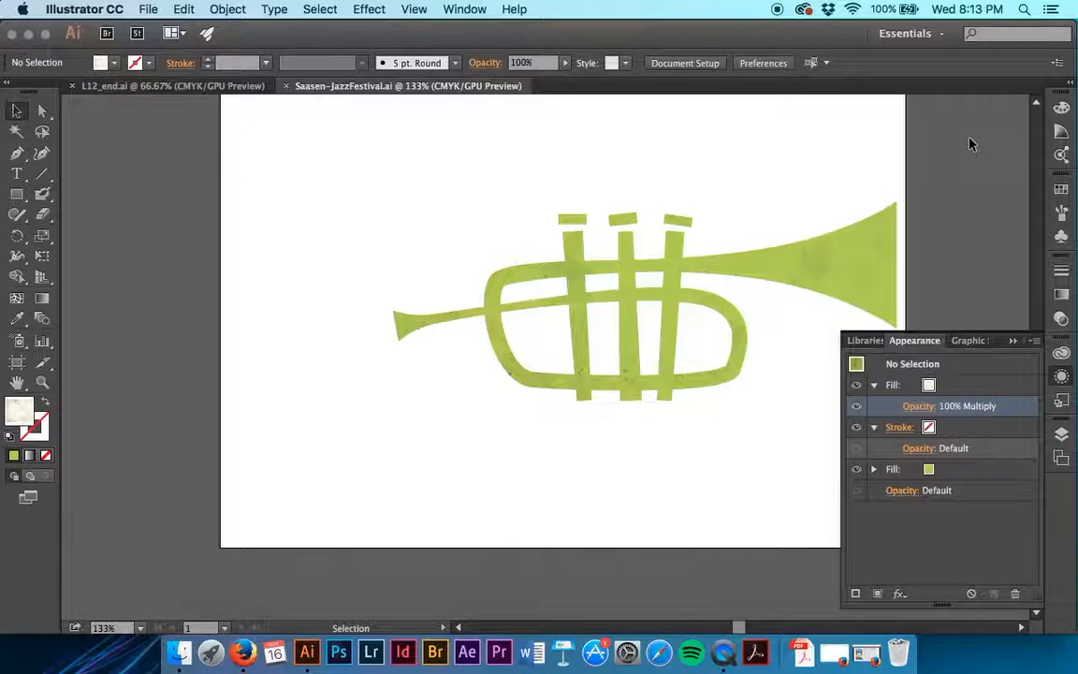
# - Make the Text layer visible in the poster
pyautogui.click(1061, 435)
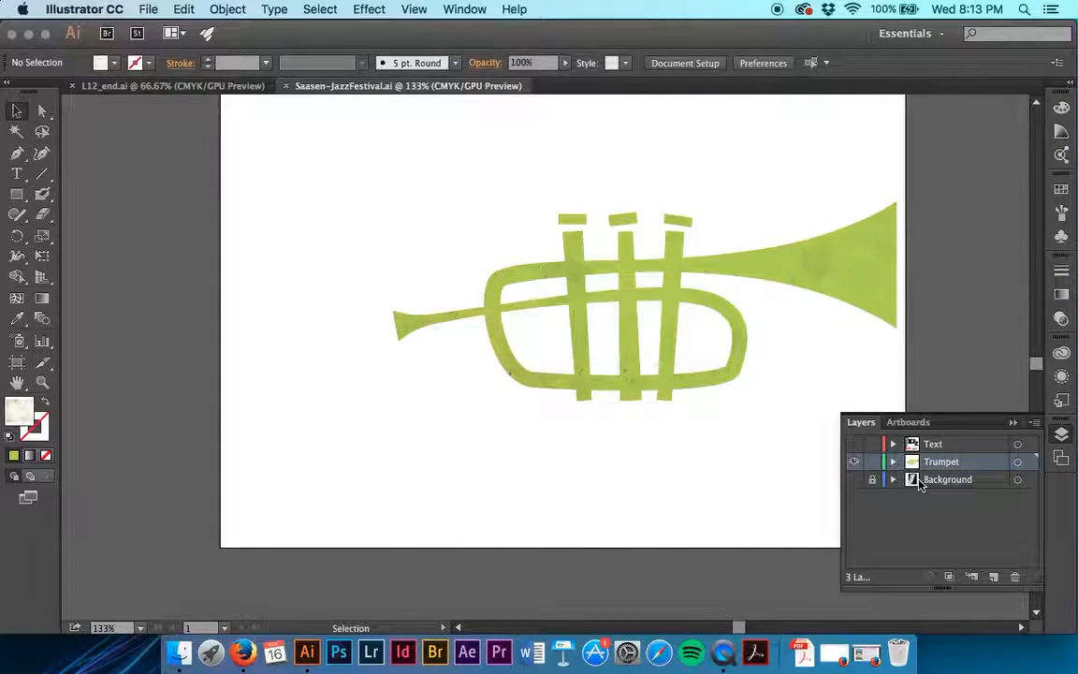
pyautogui.click(855, 443)
pyautogui.scroll(10, 686, 426)
pyautogui.scroll(-10, 686, 426)
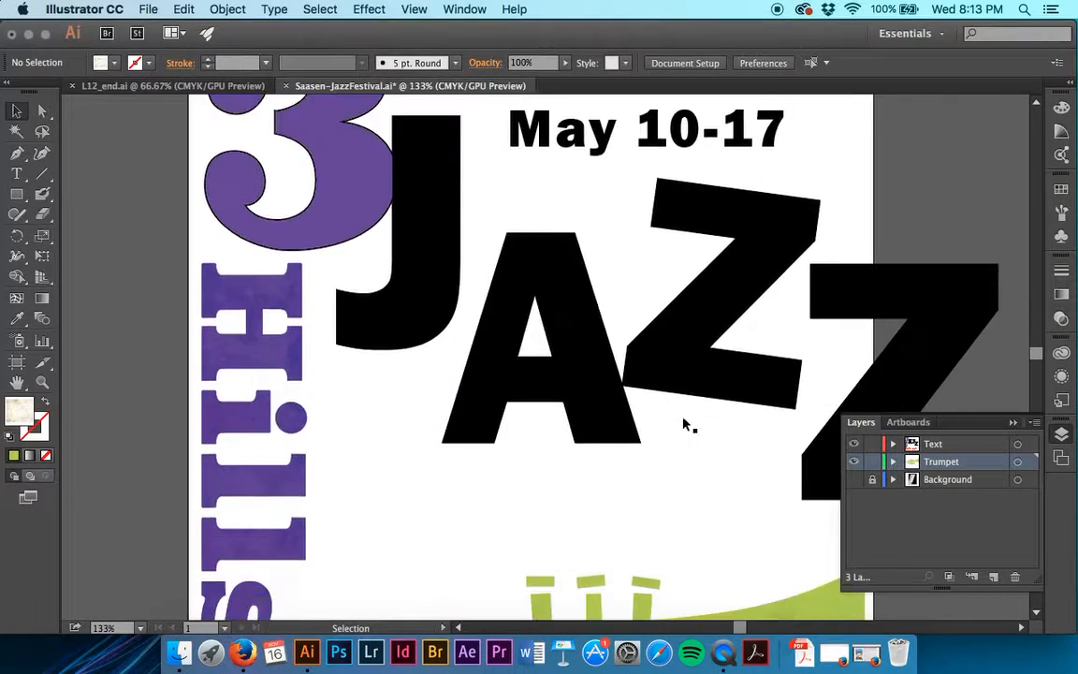
pyautogui.scroll(10, 686, 426)
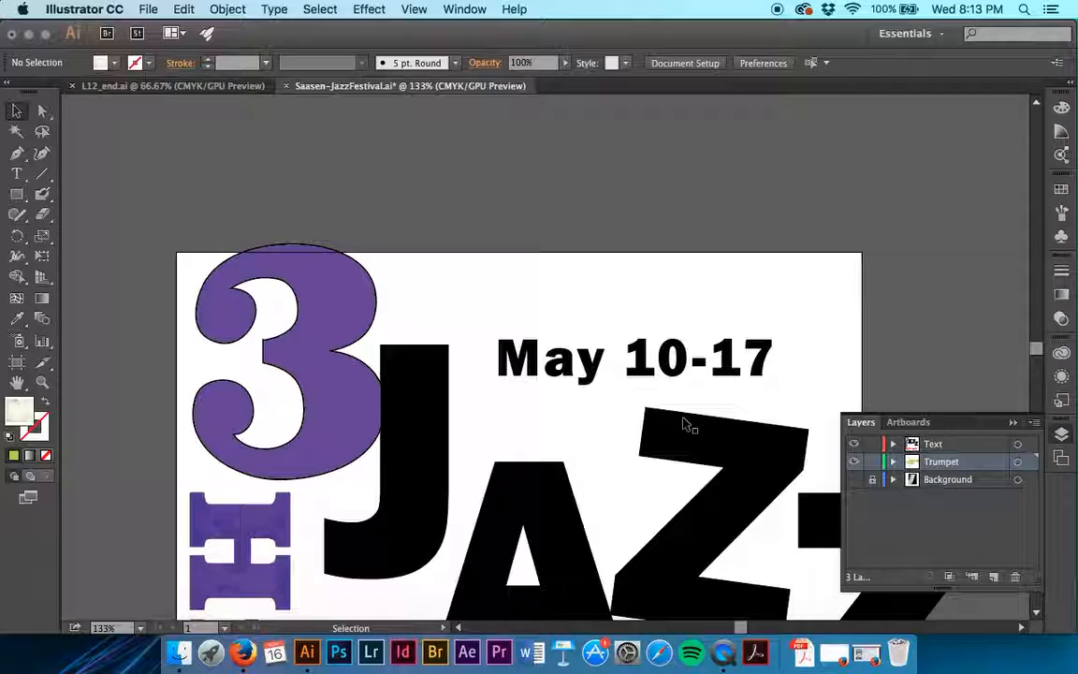
# - Select all characters of the large JAZZ heading with the Type tool and show their appearance attributes
pyautogui.press('t')
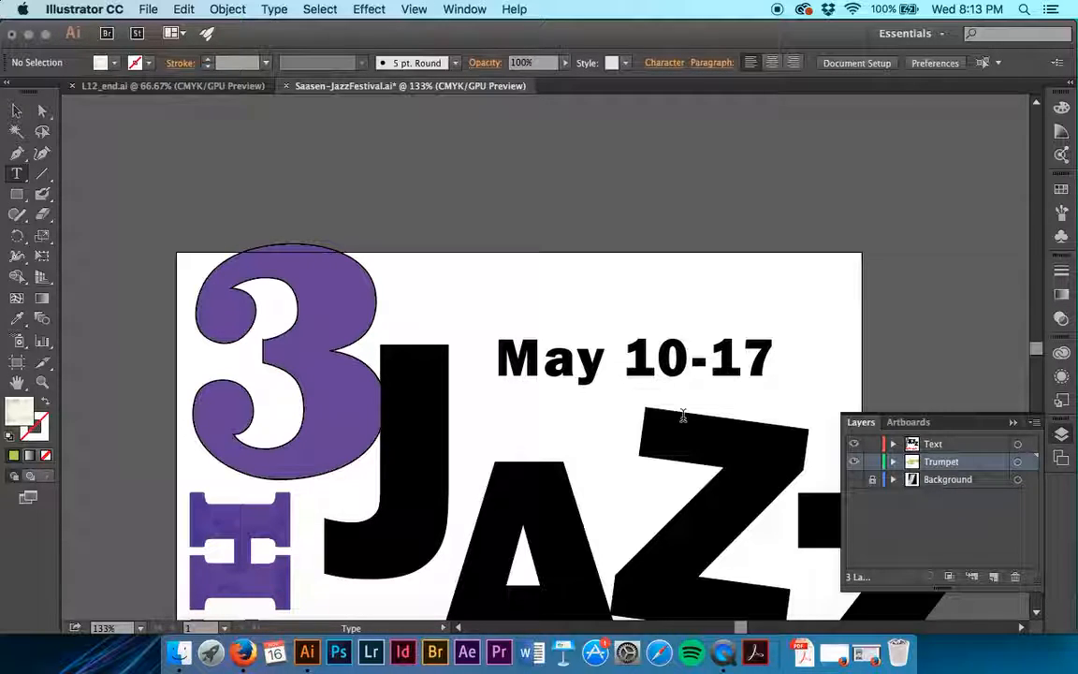
pyautogui.scroll(-5, 684, 415)
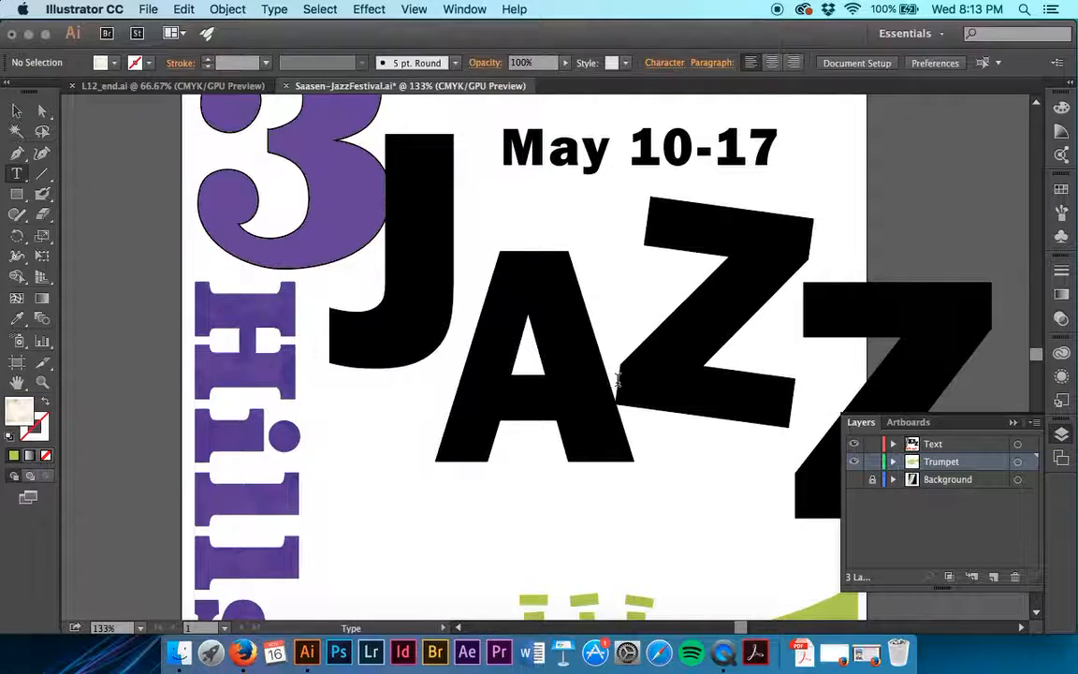
pyautogui.click(617, 379)
pyautogui.hscroll(5, 617, 380)
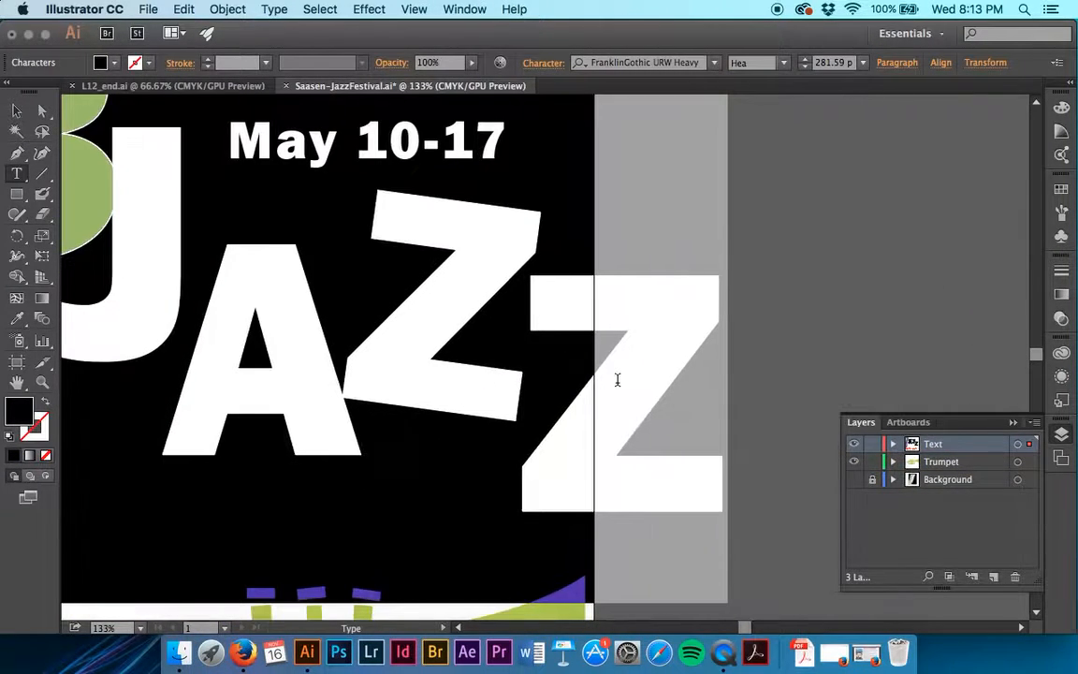
pyautogui.hscroll(-5, 617, 379)
pyautogui.scroll(-3, 617, 379)
pyautogui.scroll(4, 616, 379)
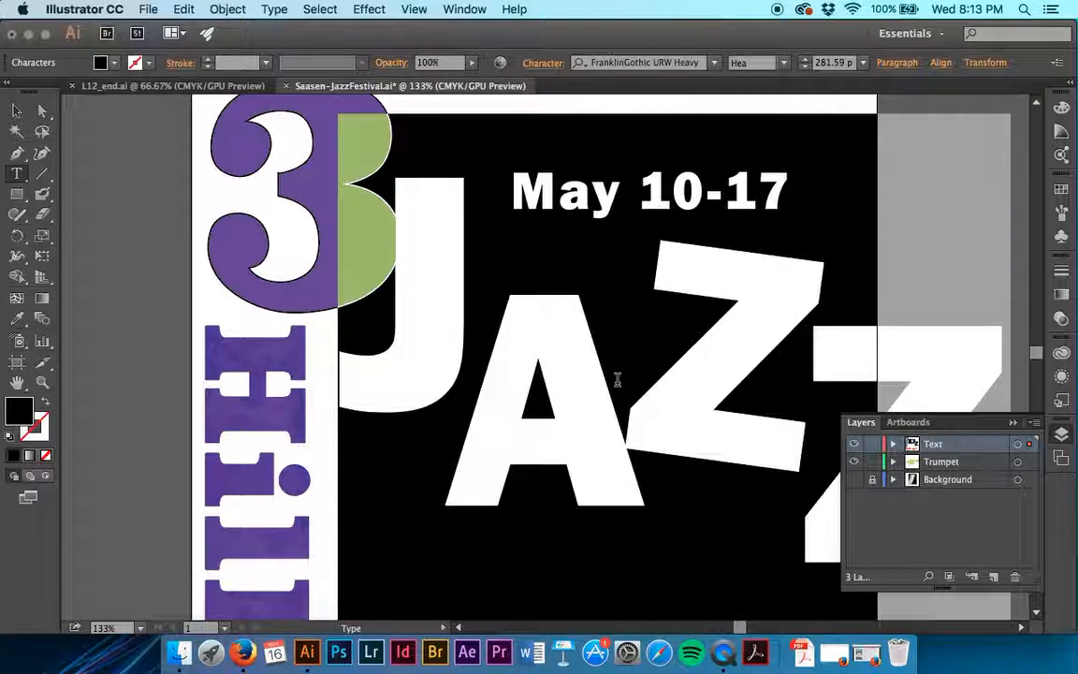
pyautogui.click(1062, 376)
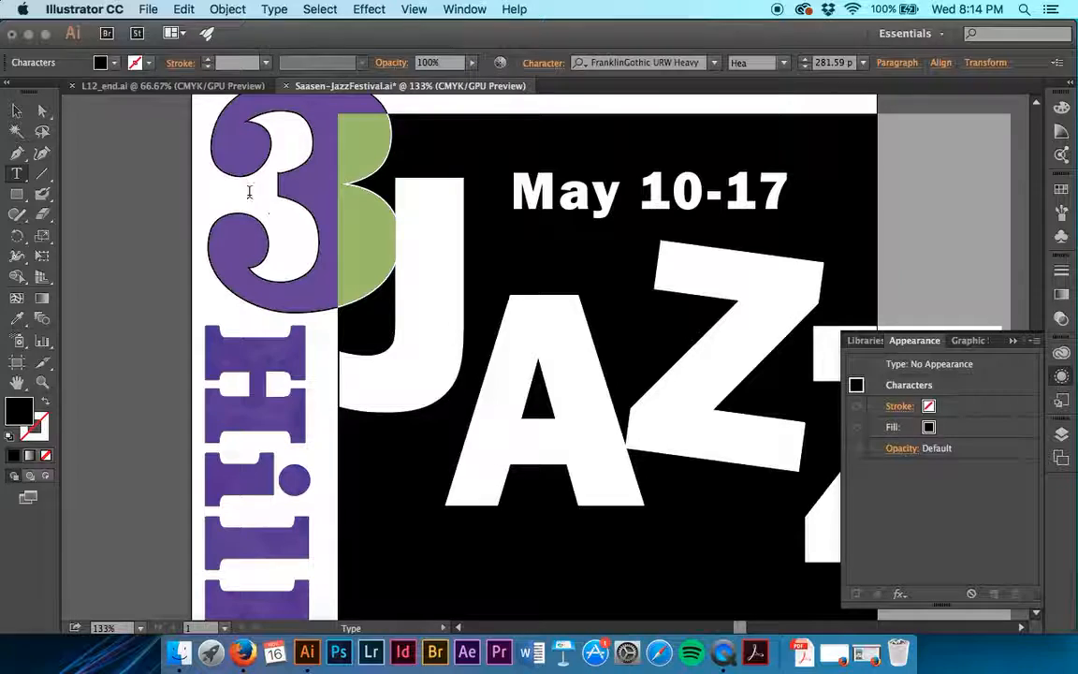
# - Select the JAZZ heading as a type object and add a fill to it using the blue-to-green gradient swatch
pyautogui.click(16, 110)
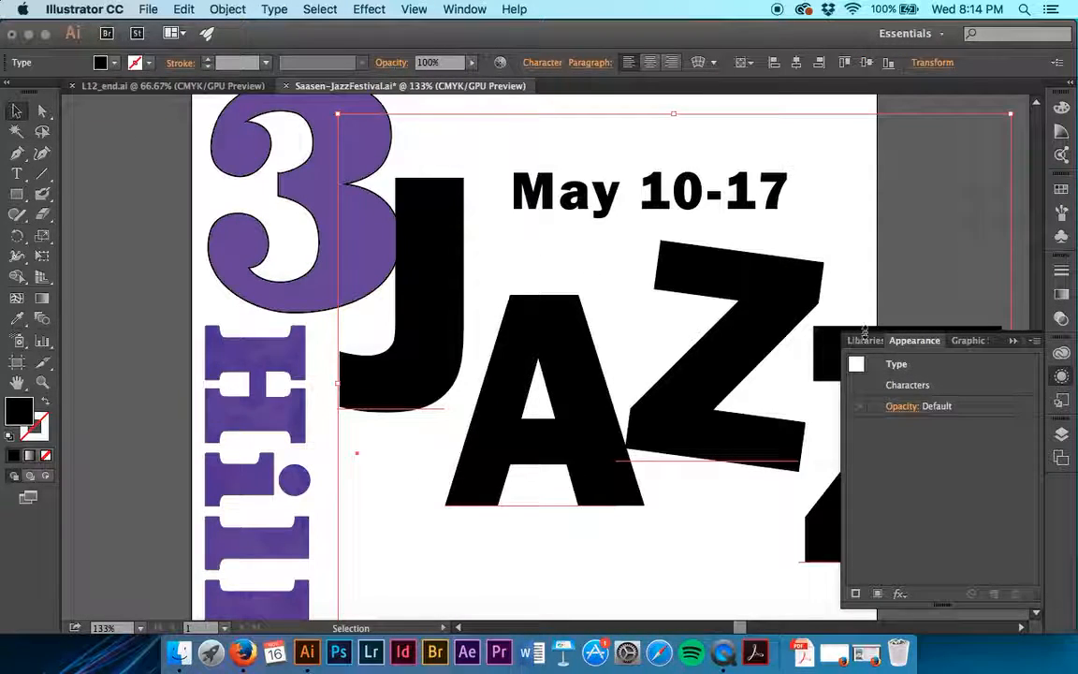
pyautogui.click(917, 370)
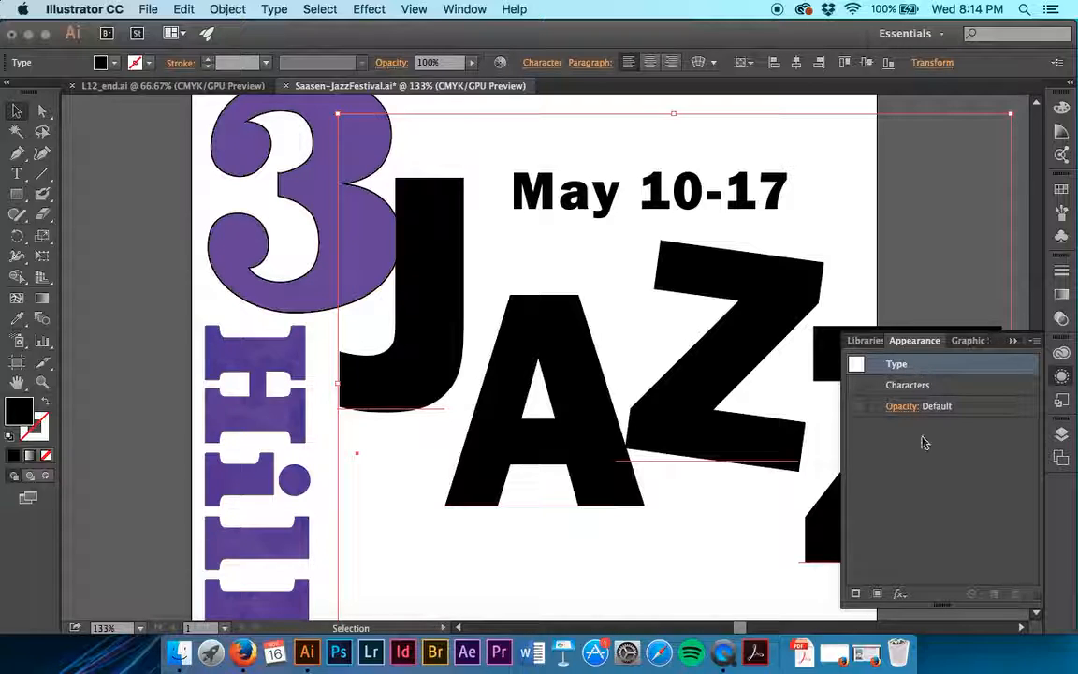
pyautogui.click(877, 593)
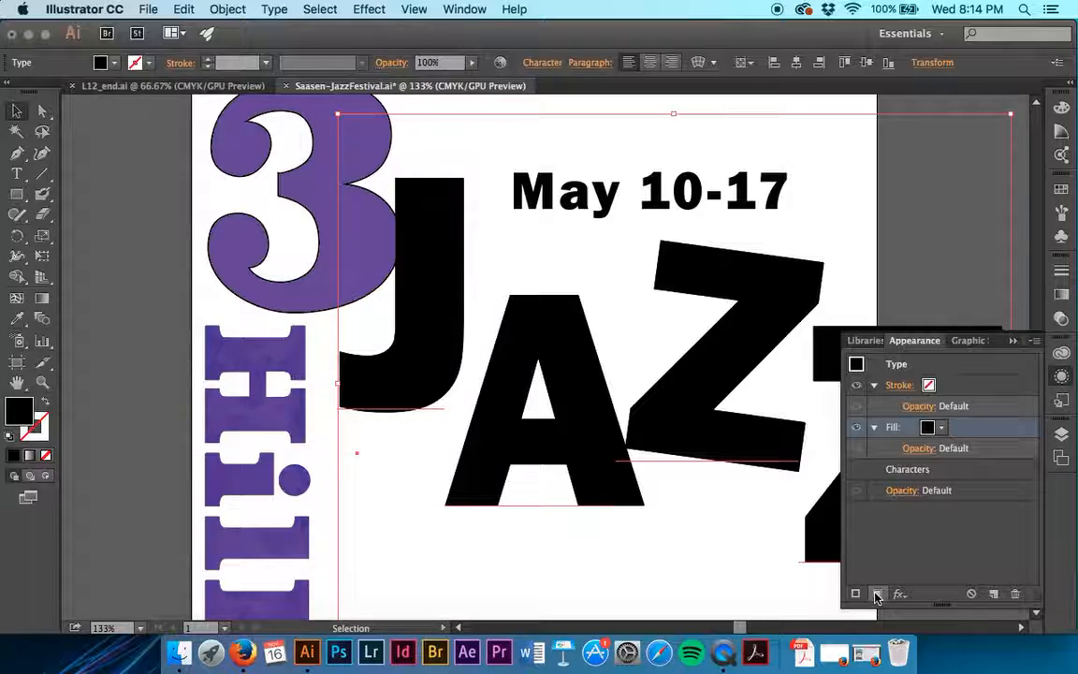
pyautogui.click(941, 428)
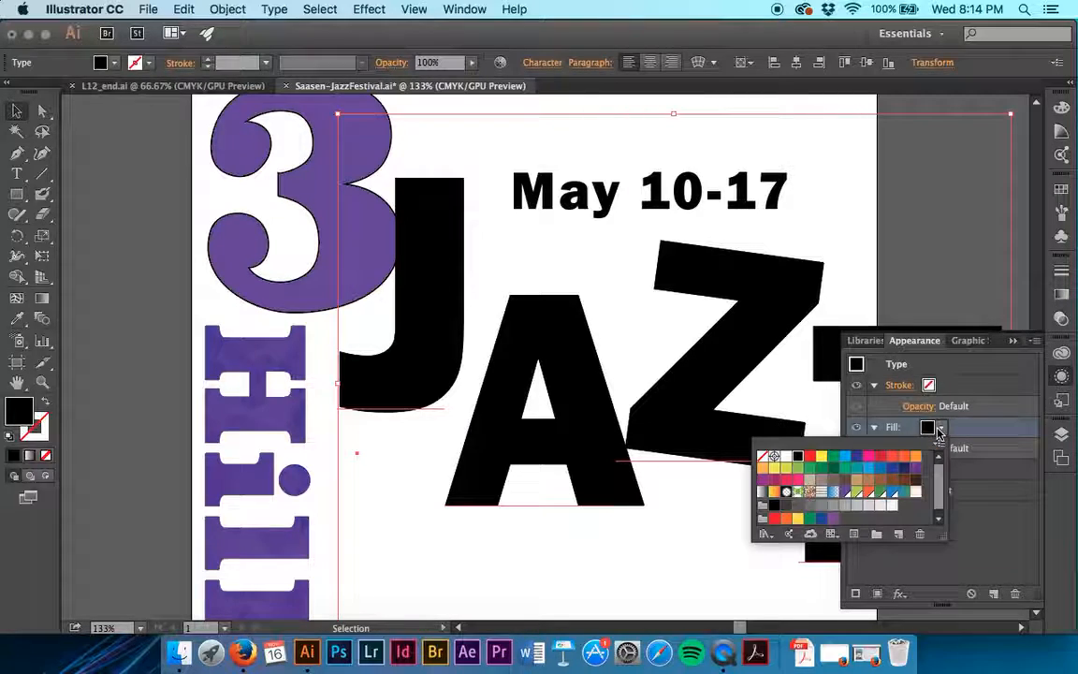
pyautogui.click(905, 492)
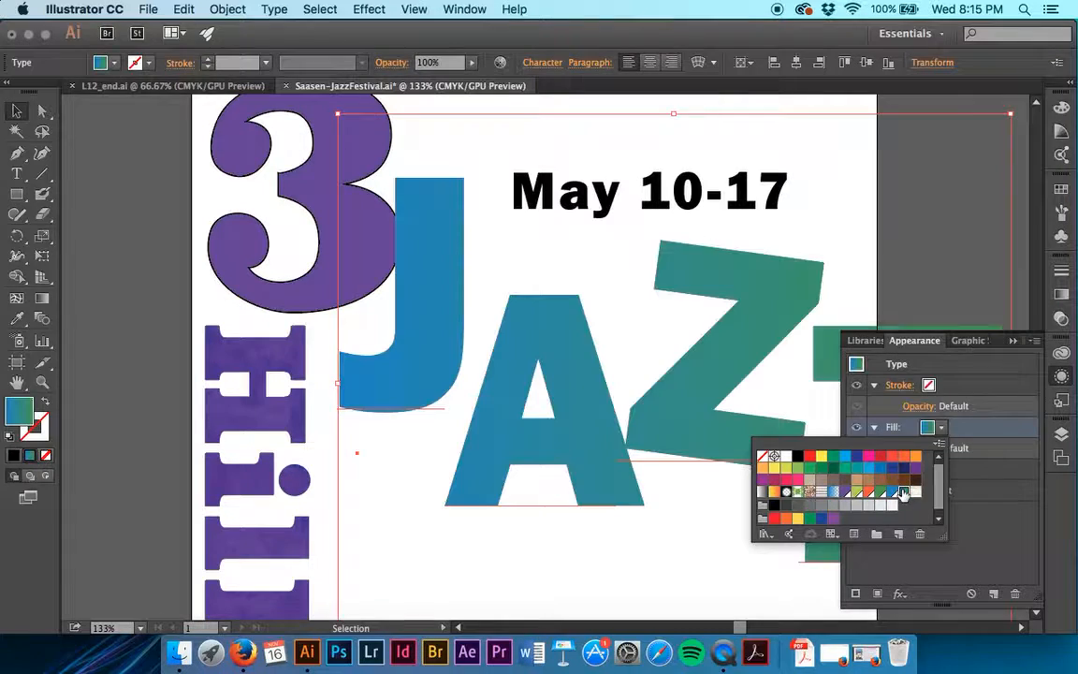
pyautogui.click(963, 475)
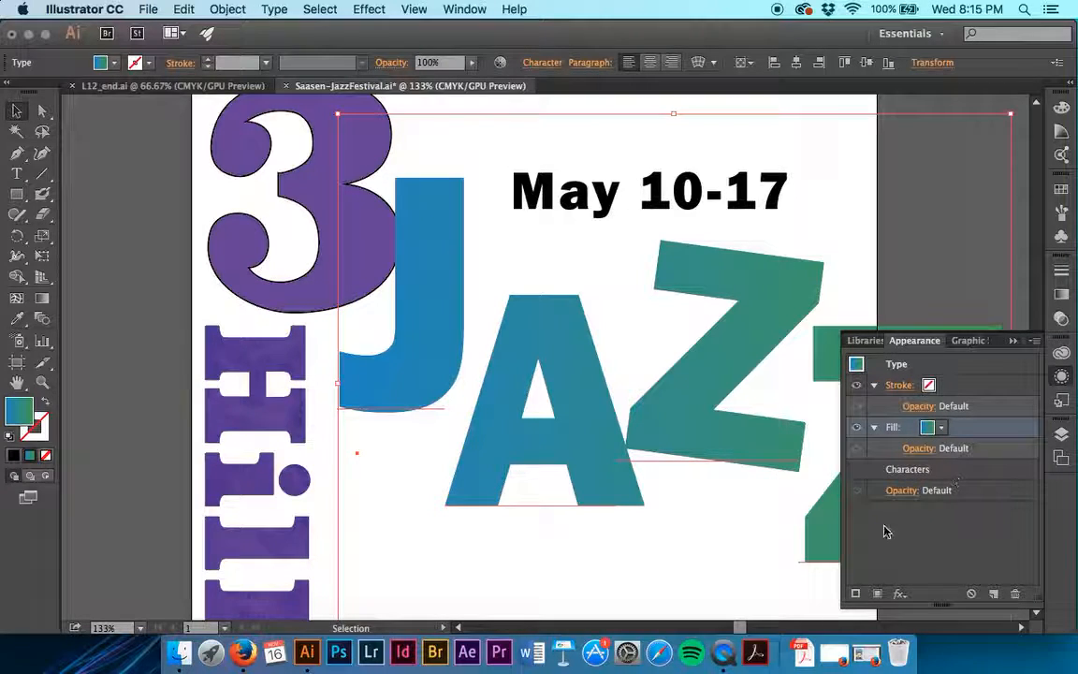
# - Add a second fill to the JAZZ heading and set the lower fill to the Paper pattern swatch
pyautogui.click(879, 595)
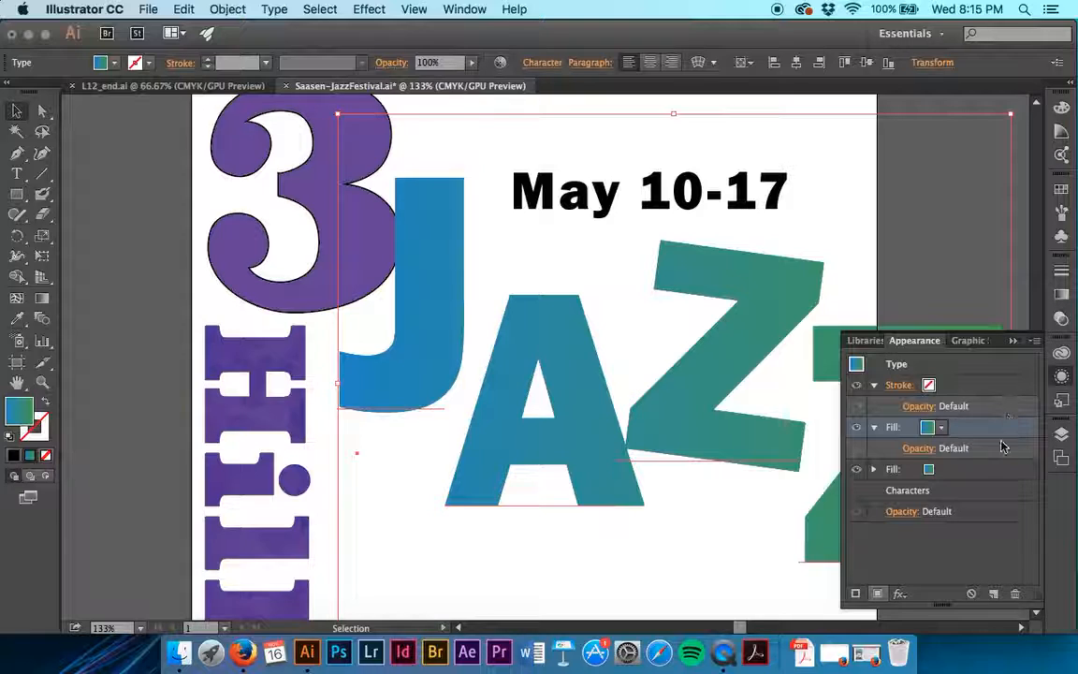
pyautogui.click(983, 471)
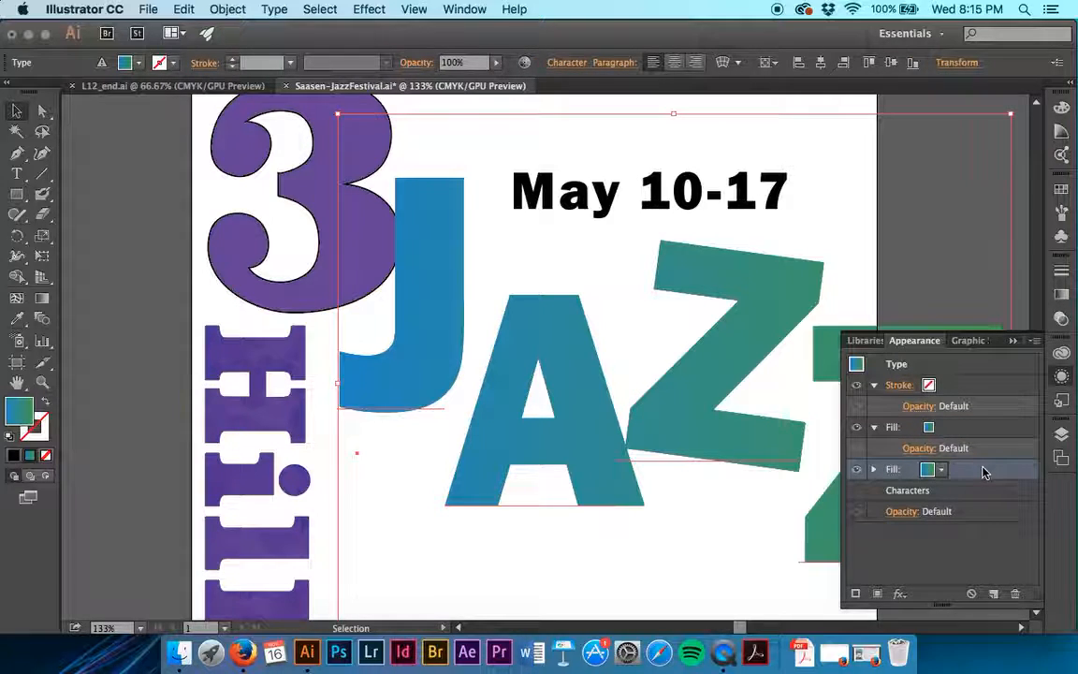
pyautogui.click(934, 475)
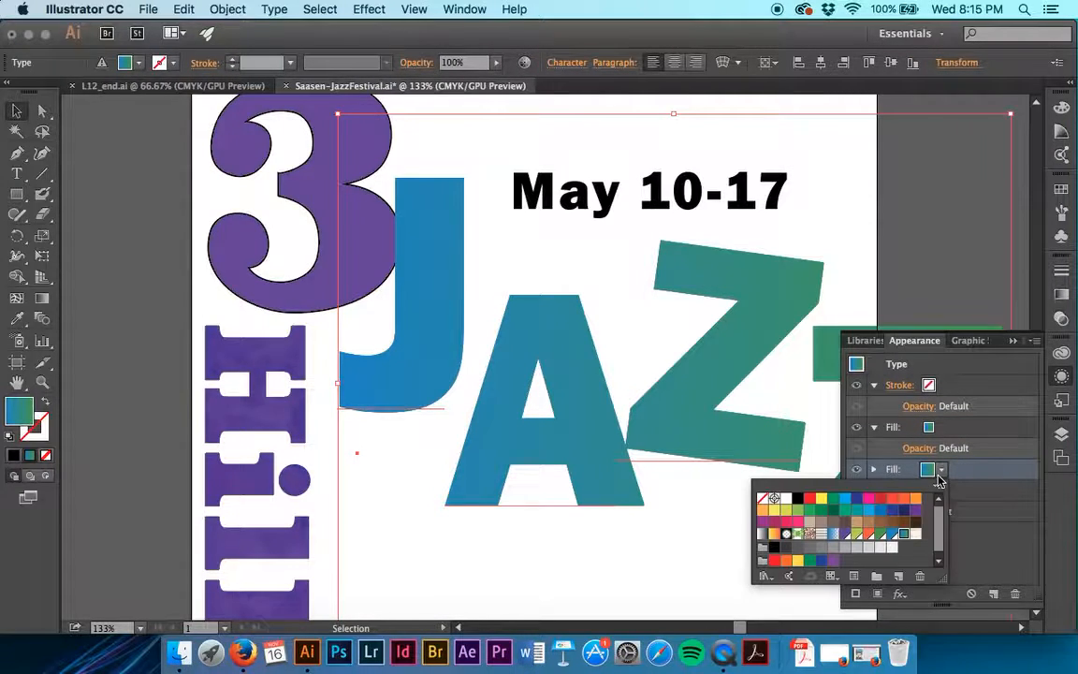
pyautogui.click(916, 535)
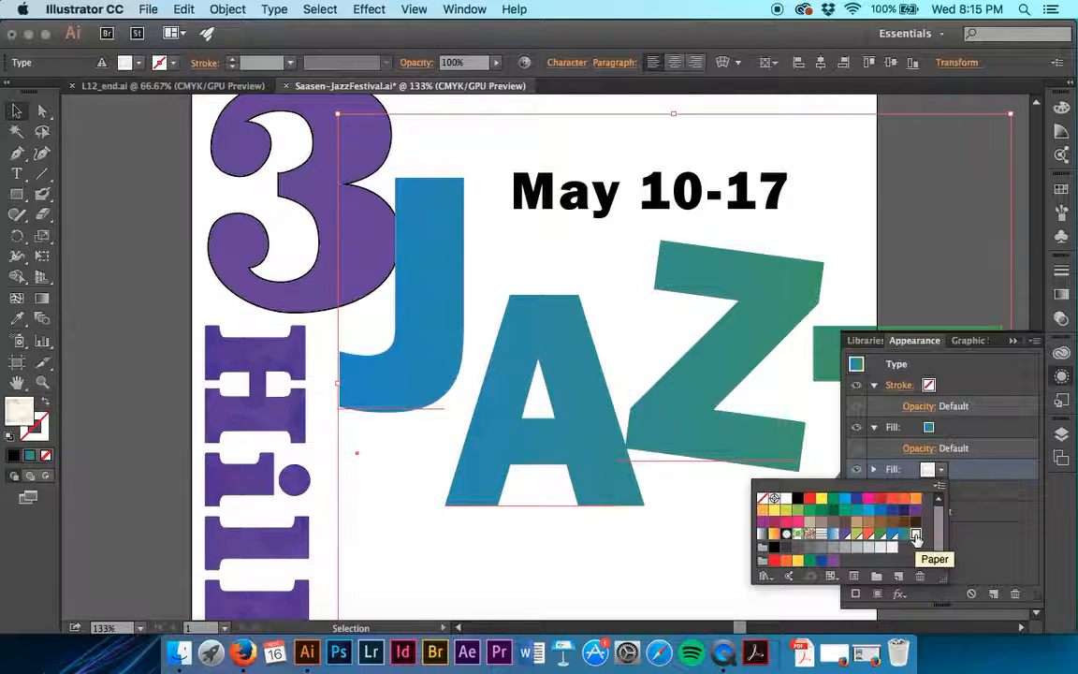
pyautogui.press('Escape')
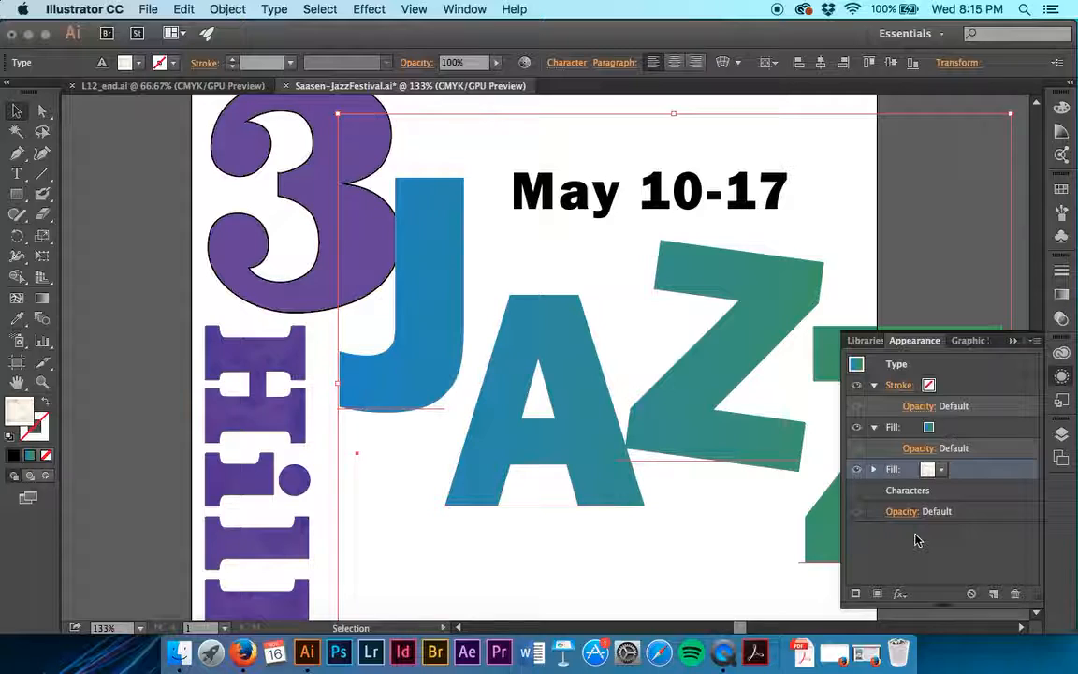
# - Collapse the details of the JAZZ heading's stroke and both fills in its appearance attributes
pyautogui.click(874, 469)
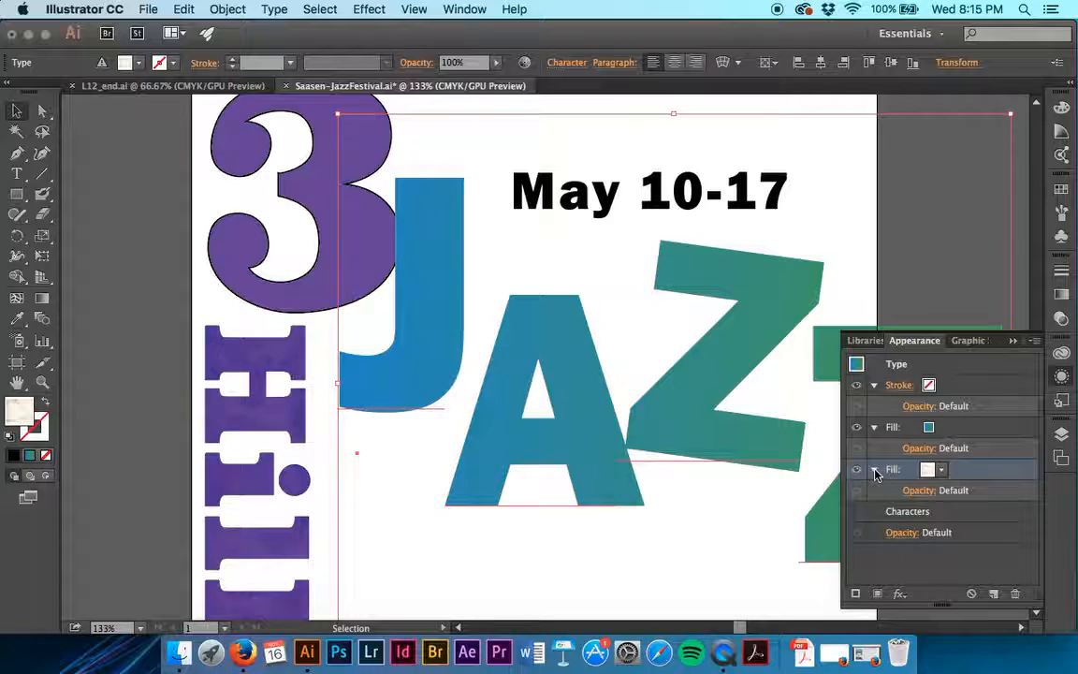
pyautogui.click(873, 469)
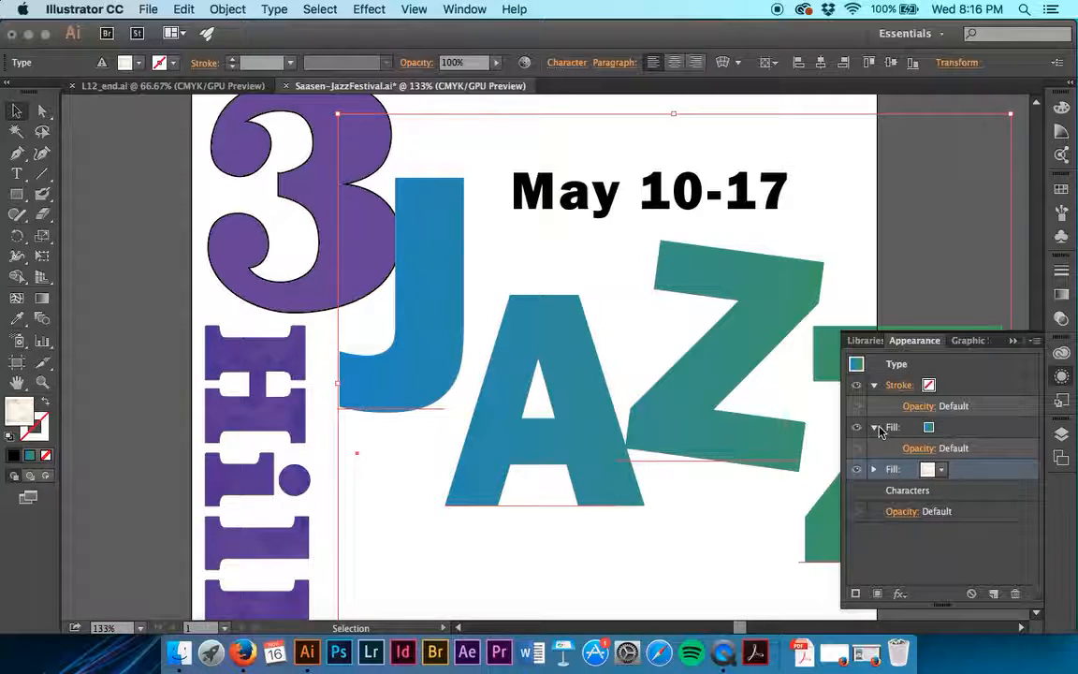
pyautogui.click(874, 426)
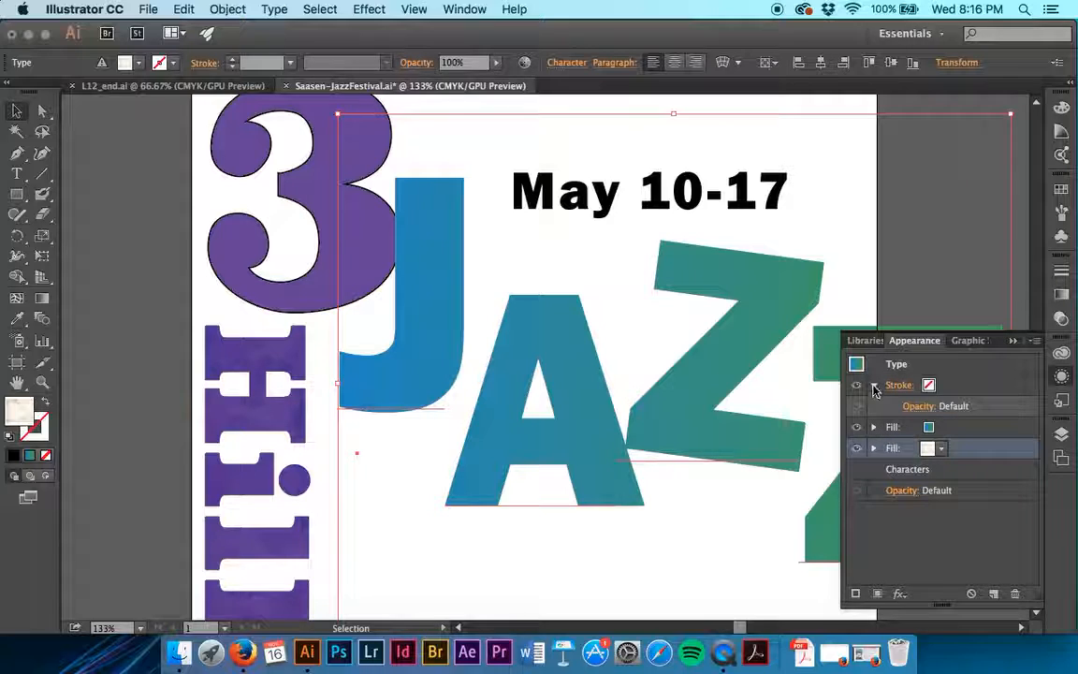
pyautogui.click(873, 384)
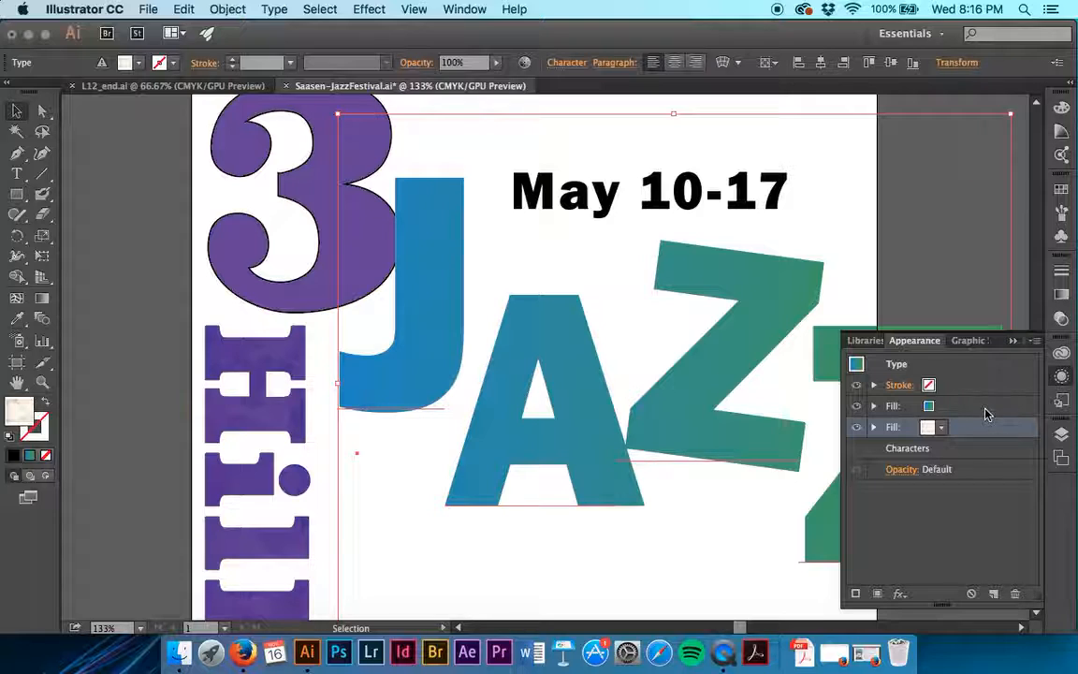
# - Move the JAZZ heading's Paper pattern fill above the gradient fill and set its blending mode to Multiply
pyautogui.moveTo(985, 430); pyautogui.dragTo(982, 402)
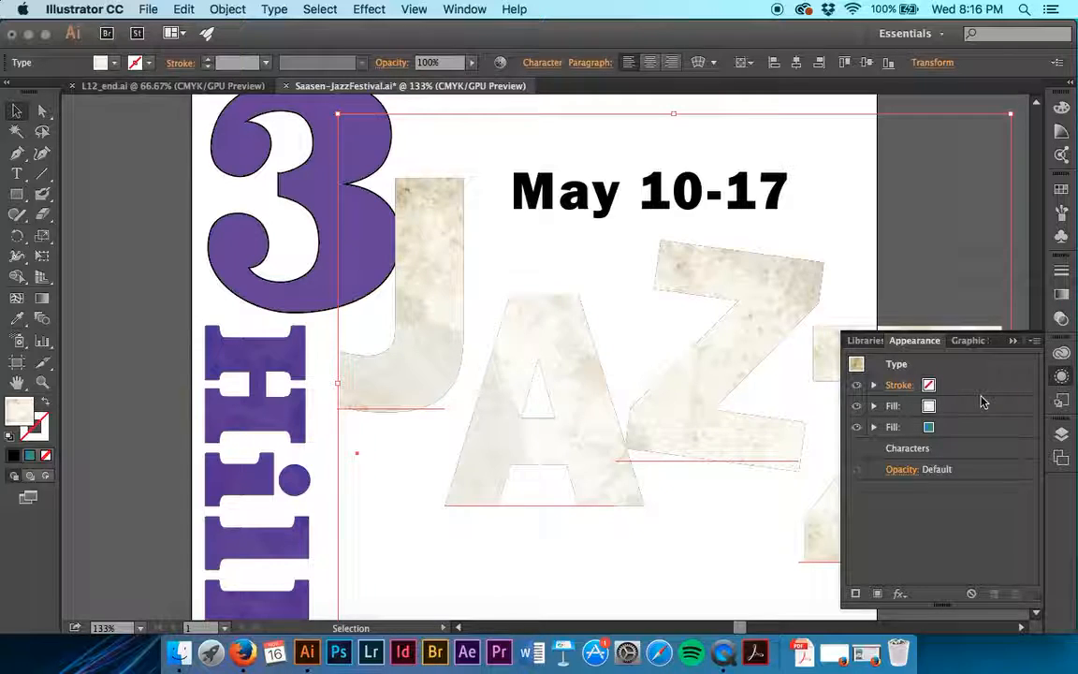
pyautogui.click(875, 406)
pyautogui.click(917, 427)
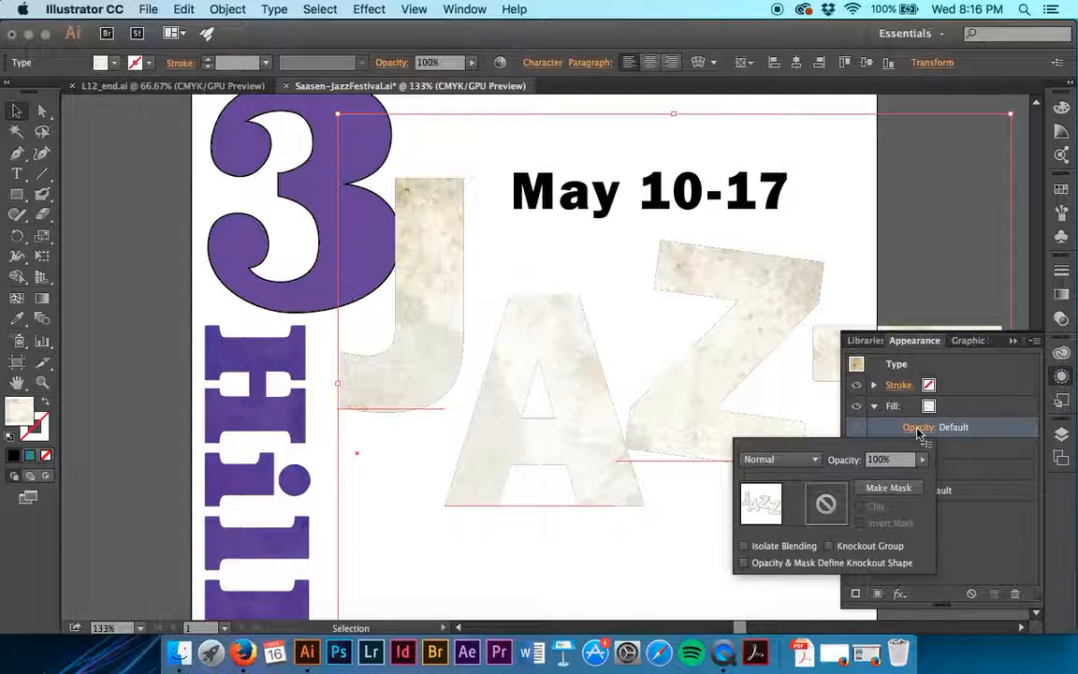
pyautogui.click(815, 460)
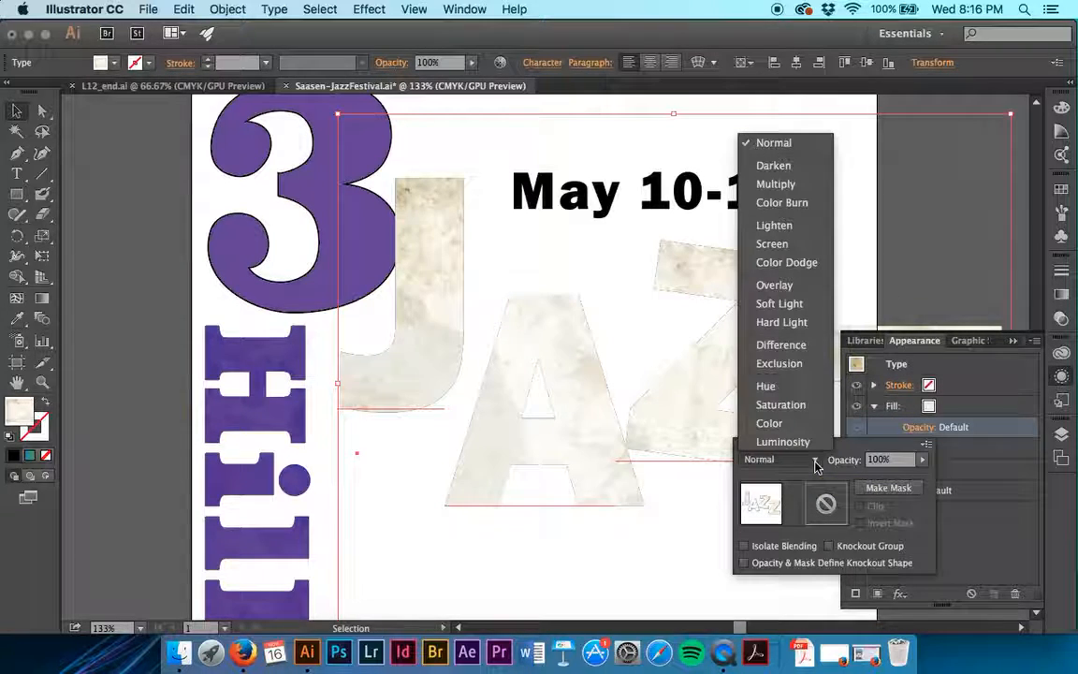
pyautogui.click(775, 184)
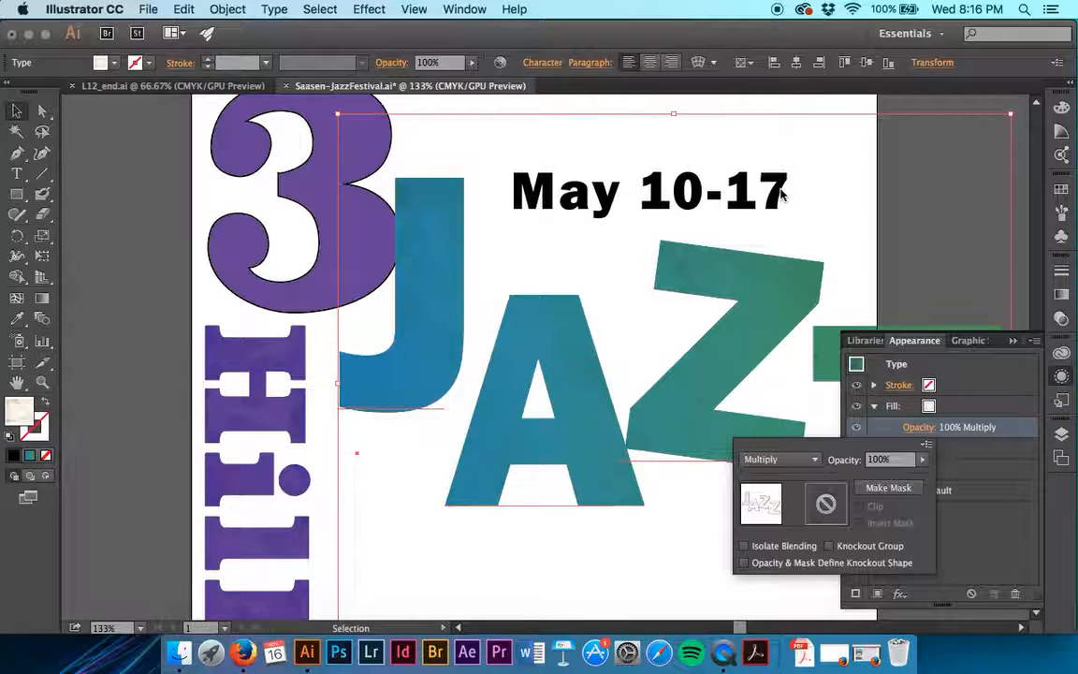
pyautogui.click(886, 431)
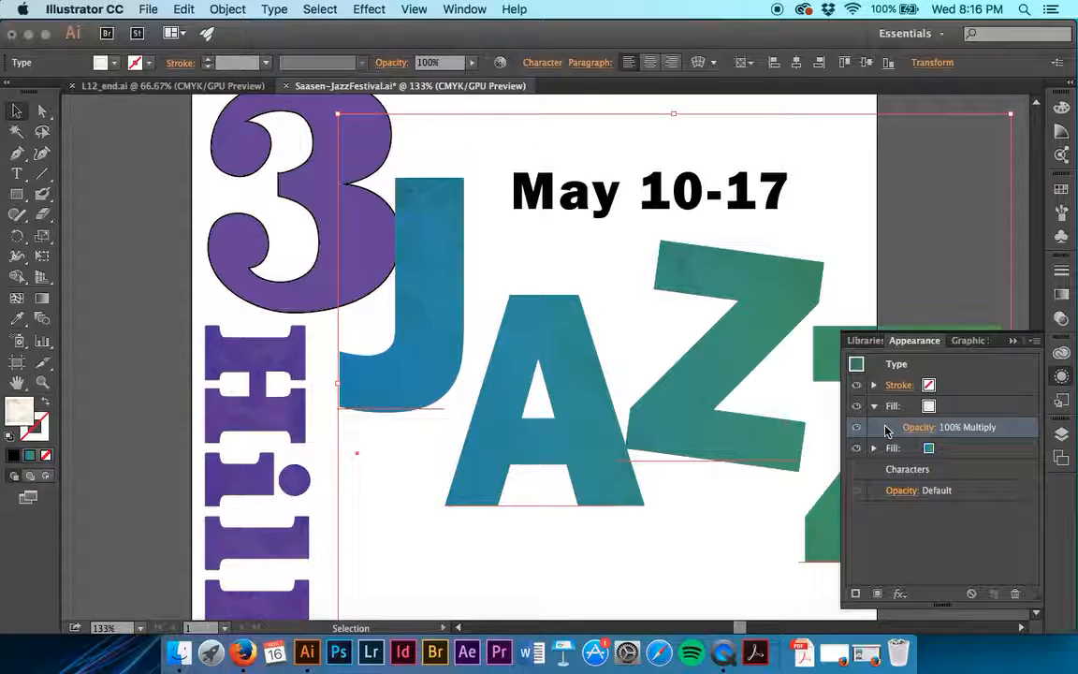
# - Save the poster document
pyautogui.press('super')
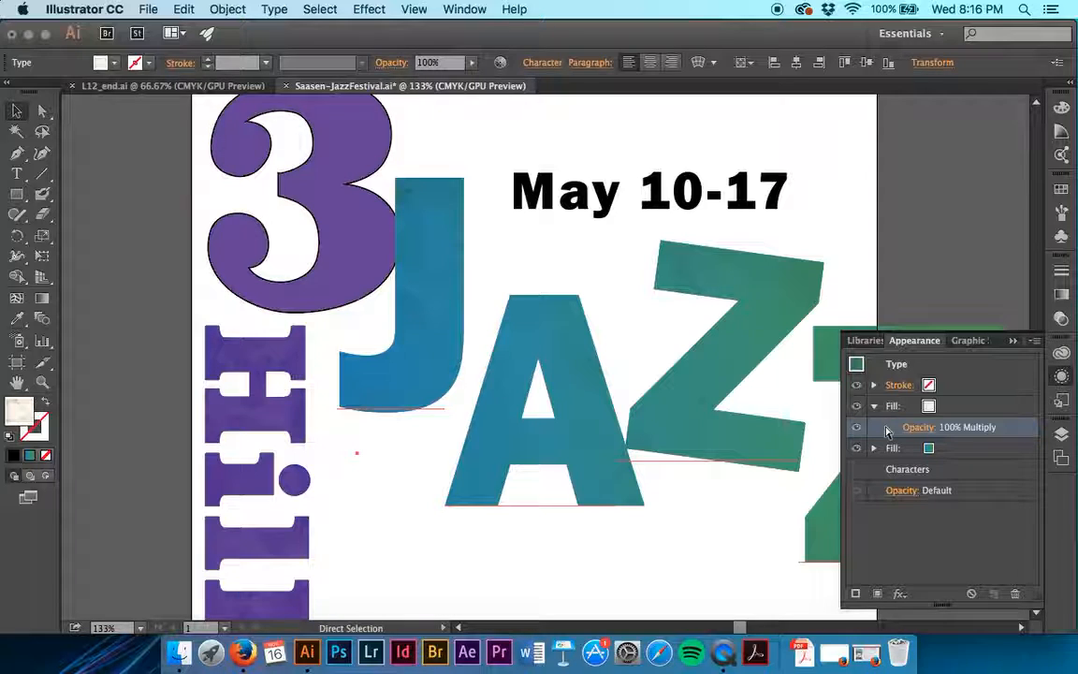
pyautogui.press('super+s')
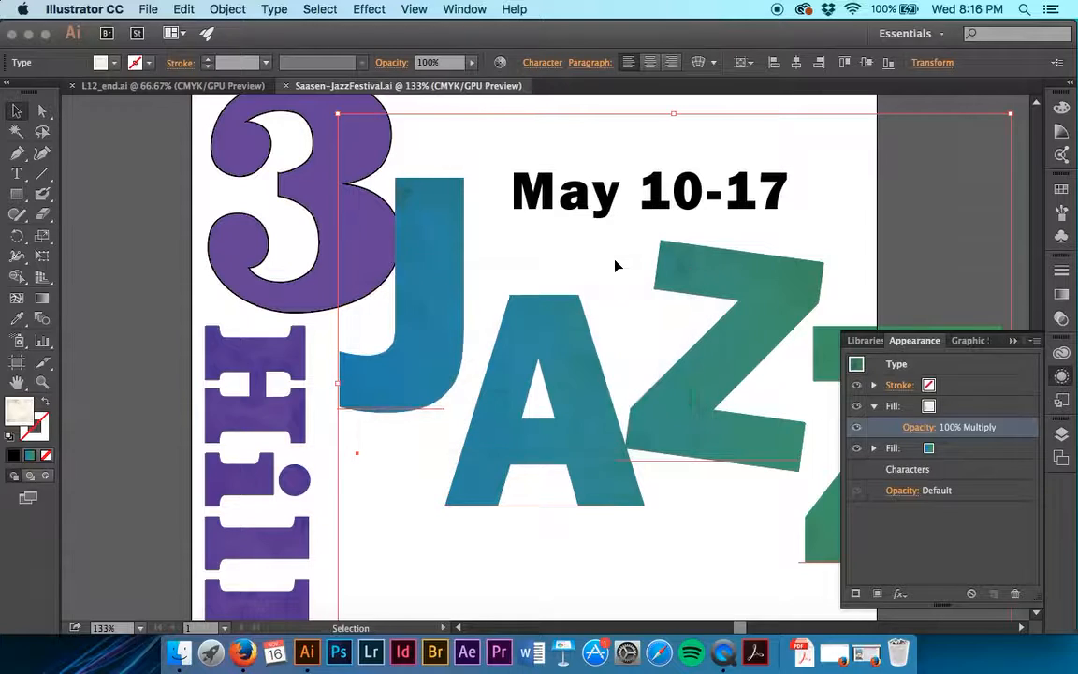
pyautogui.click(369, 9)
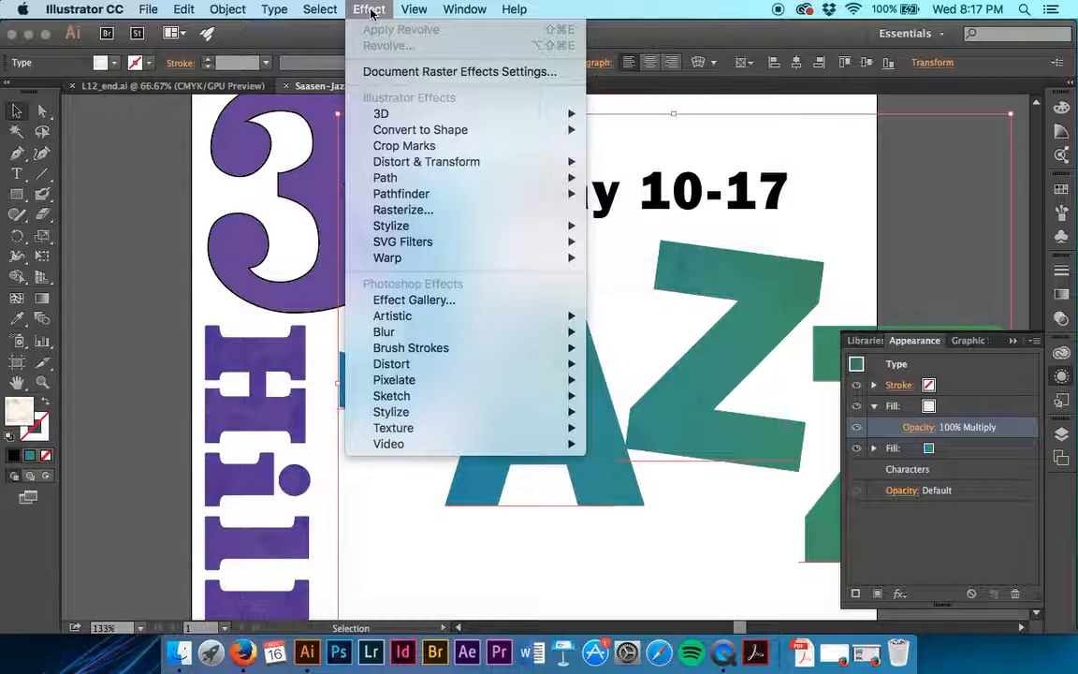
pyautogui.click(369, 10)
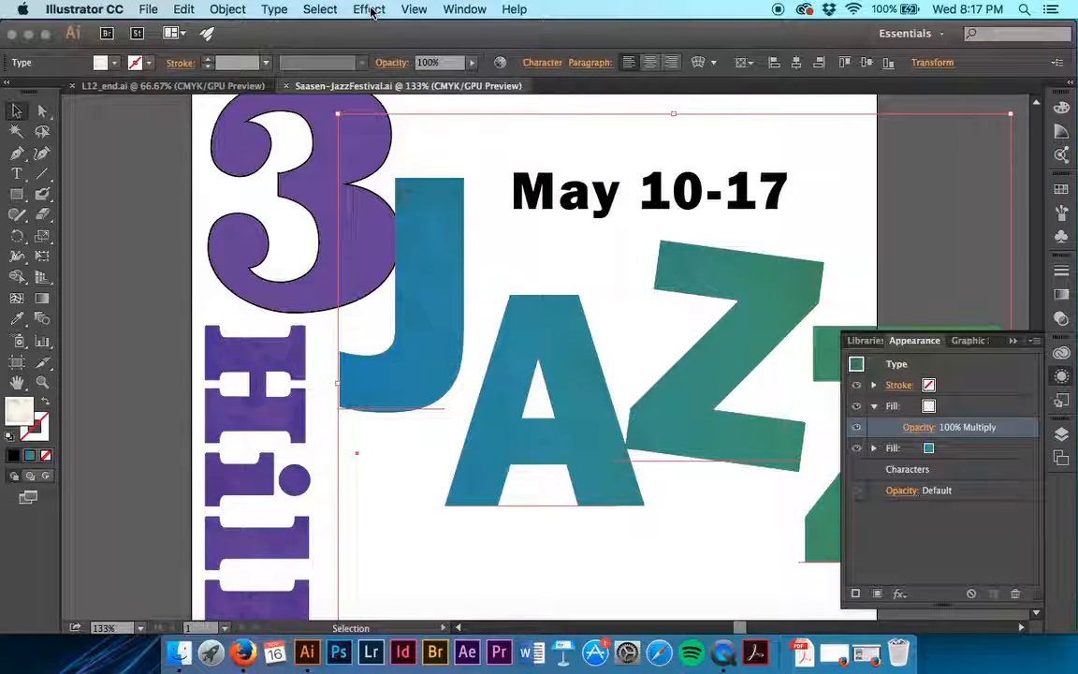
# - Select the trumpet group and start a Stylize Drop Shadow effect on it with the opacity set to 100%
pyautogui.click(109, 384)
pyautogui.scroll(-5, 109, 392)
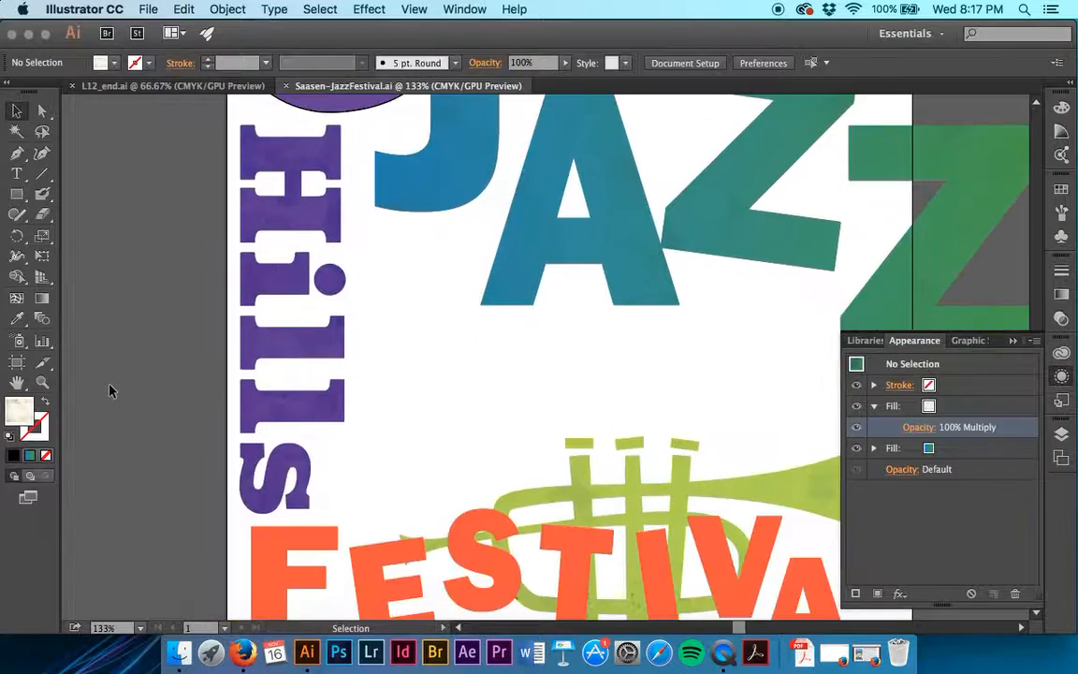
pyautogui.scroll(-3, 109, 391)
pyautogui.hscroll(4, 315, 308)
pyautogui.click(644, 348)
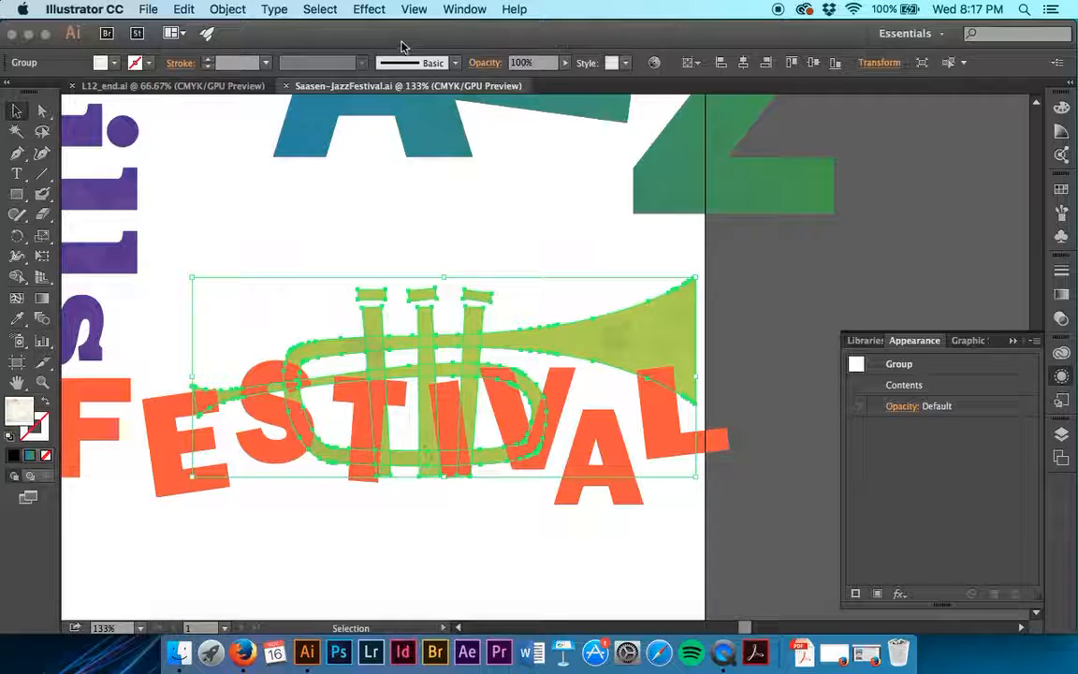
pyautogui.click(369, 9)
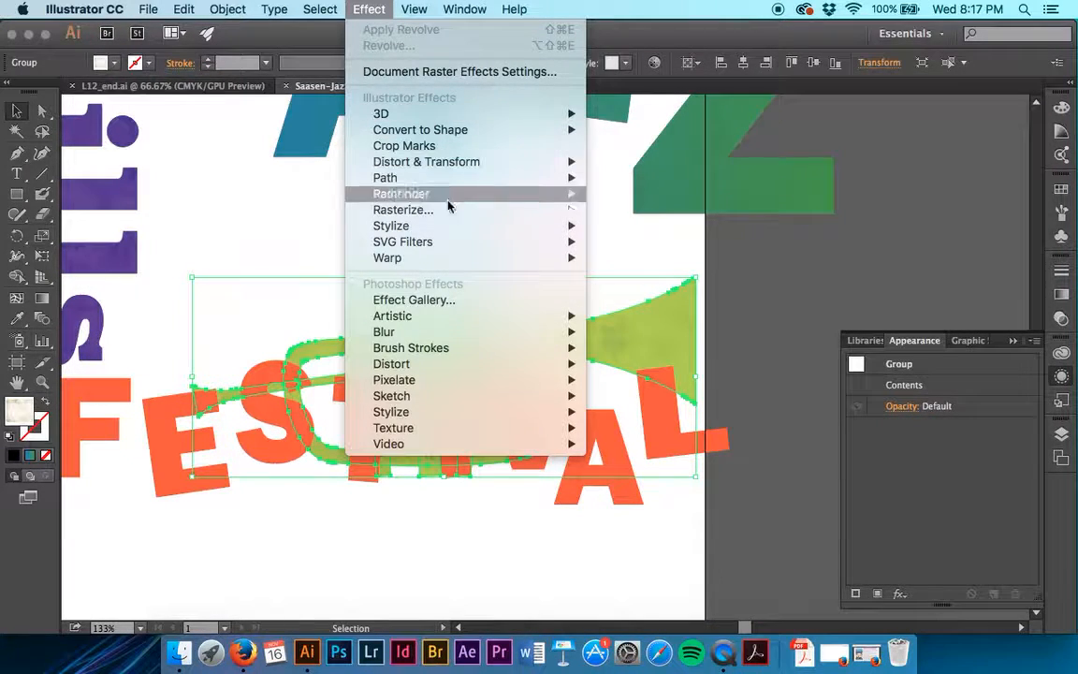
pyautogui.moveTo(503, 221)
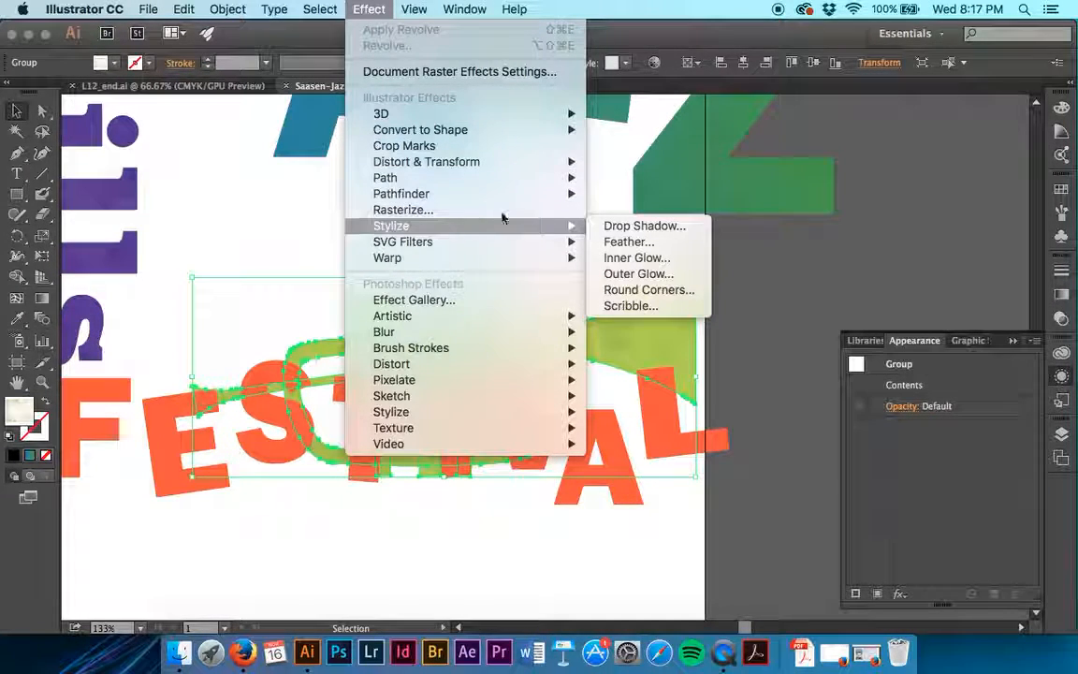
pyautogui.click(633, 231)
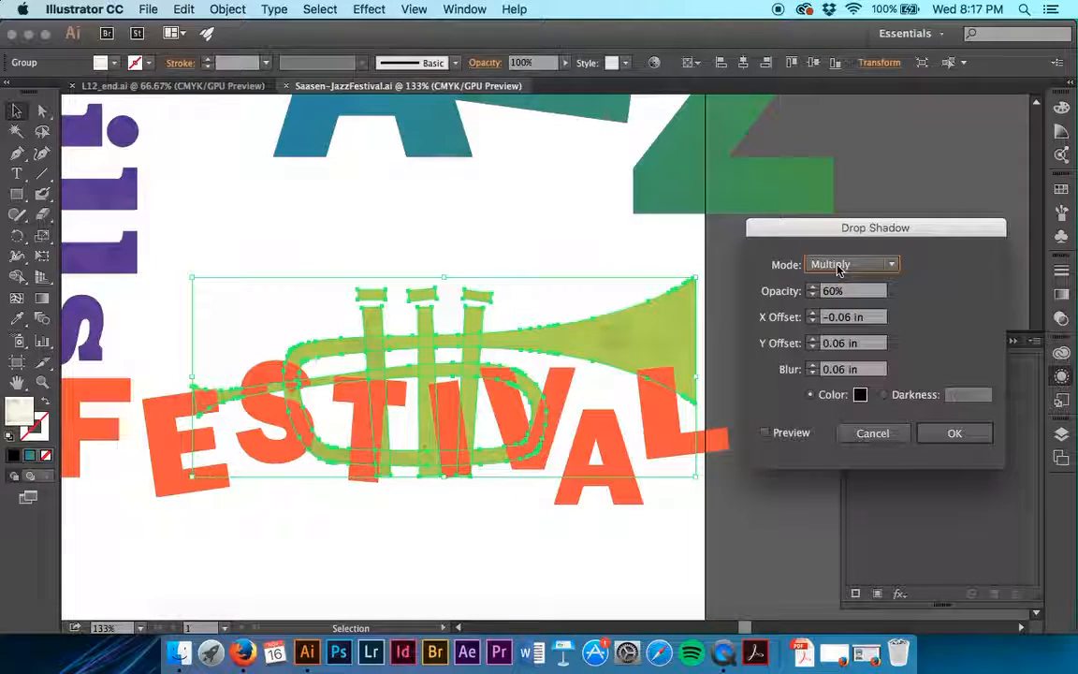
pyautogui.moveTo(838, 291); pyautogui.dragTo(760, 291)
pyautogui.write('100')
pyautogui.press('Tab')
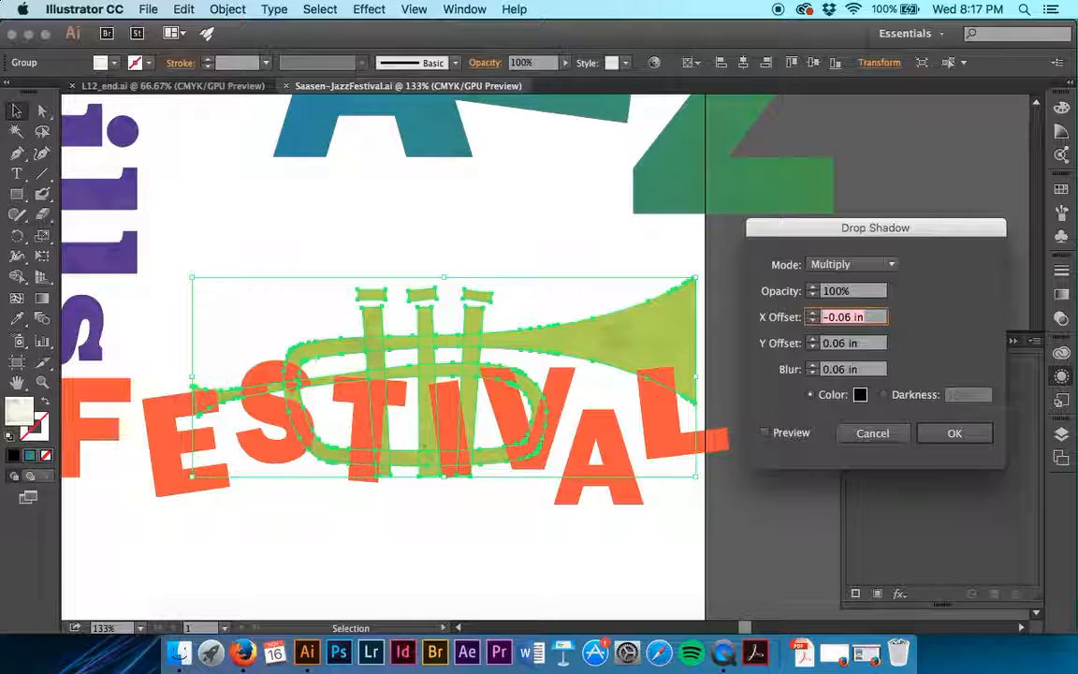
# - Set the drop shadow's X and Y offsets to 0.03 in and its blur to 0.04 in
pyautogui.write('.03')
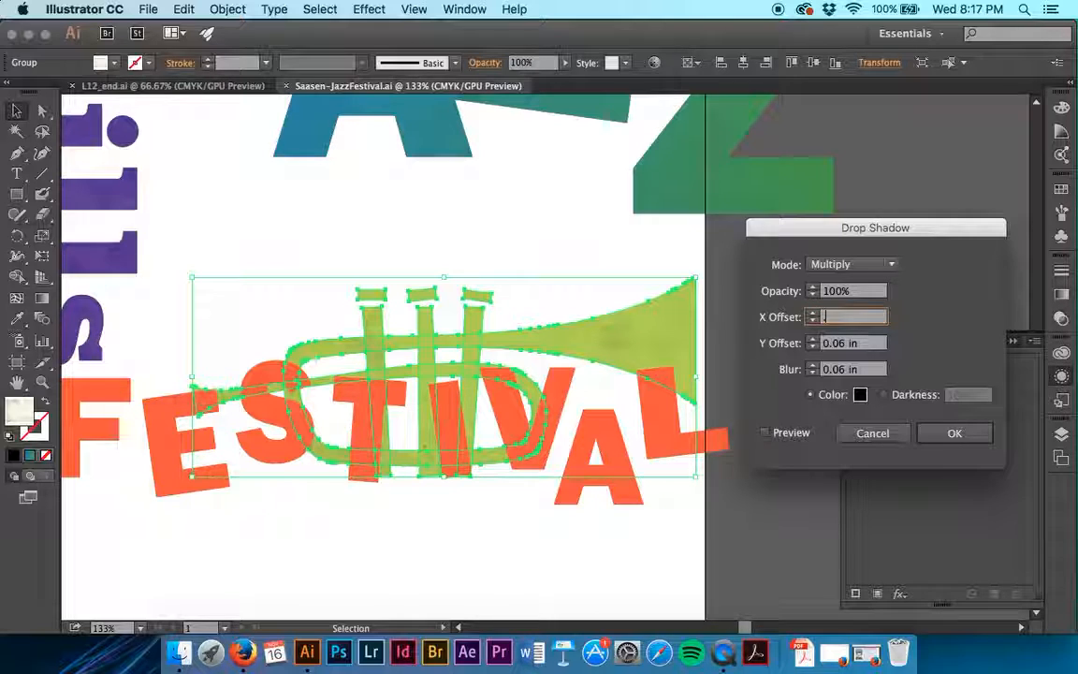
pyautogui.press('Tab')
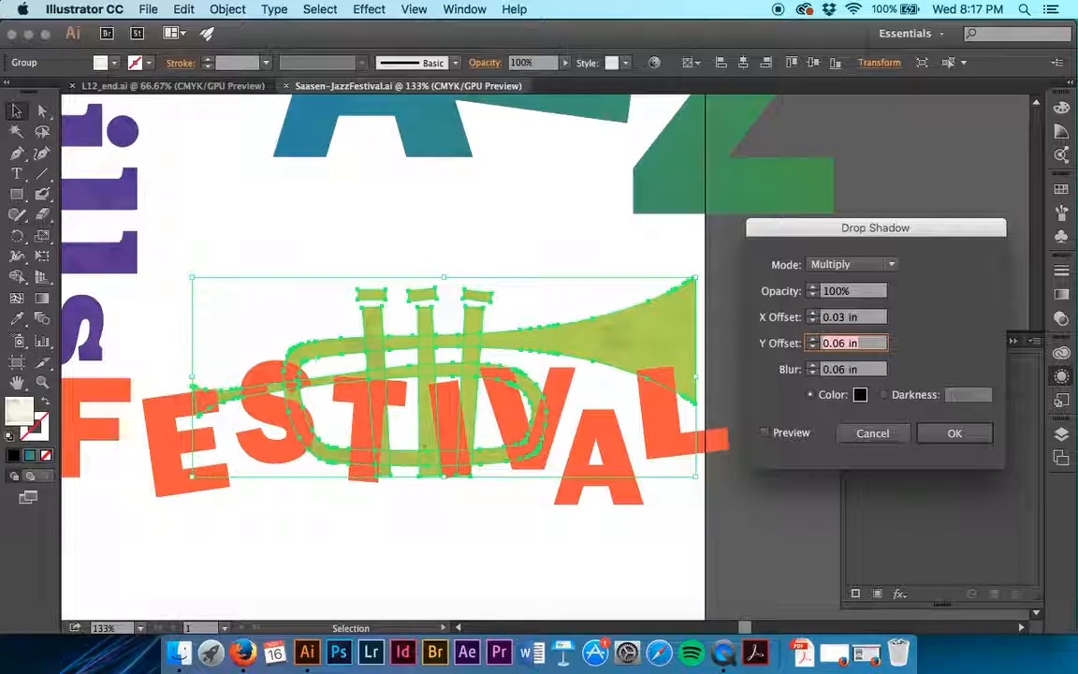
pyautogui.press('BackSpace')
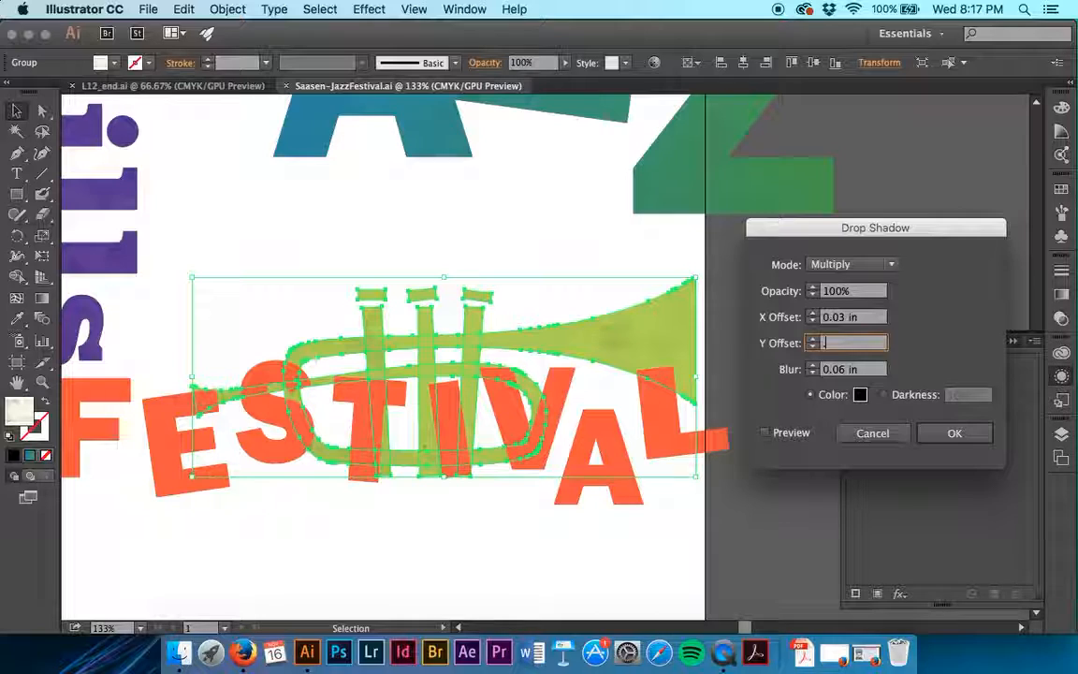
pyautogui.press('Tab')
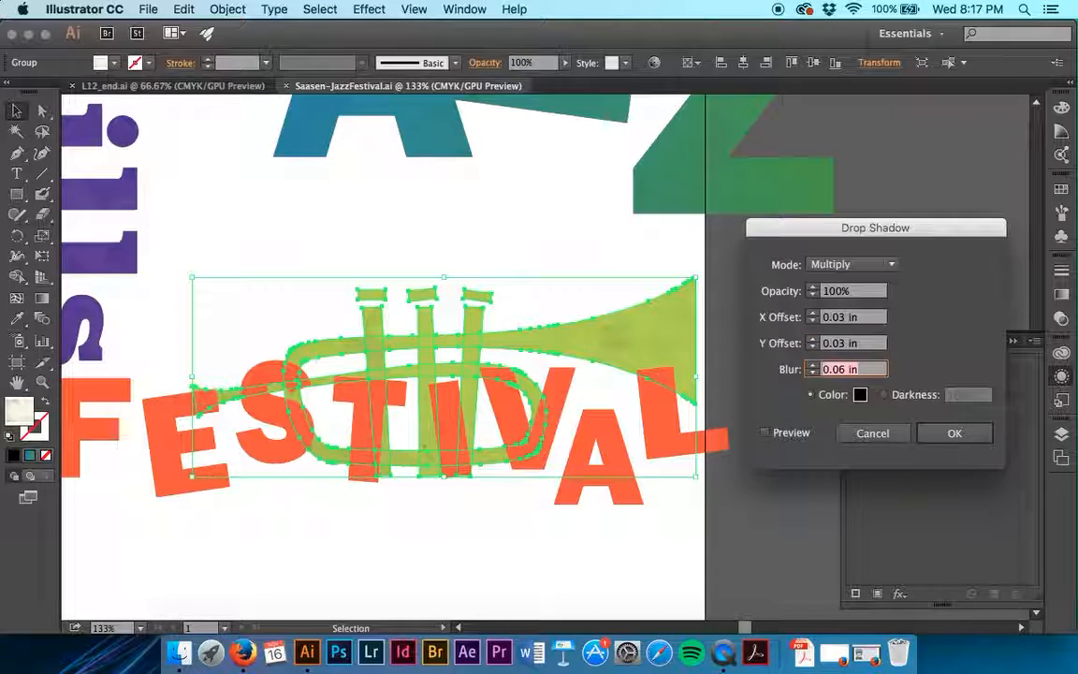
pyautogui.press('BackSpace')
pyautogui.write('.04')
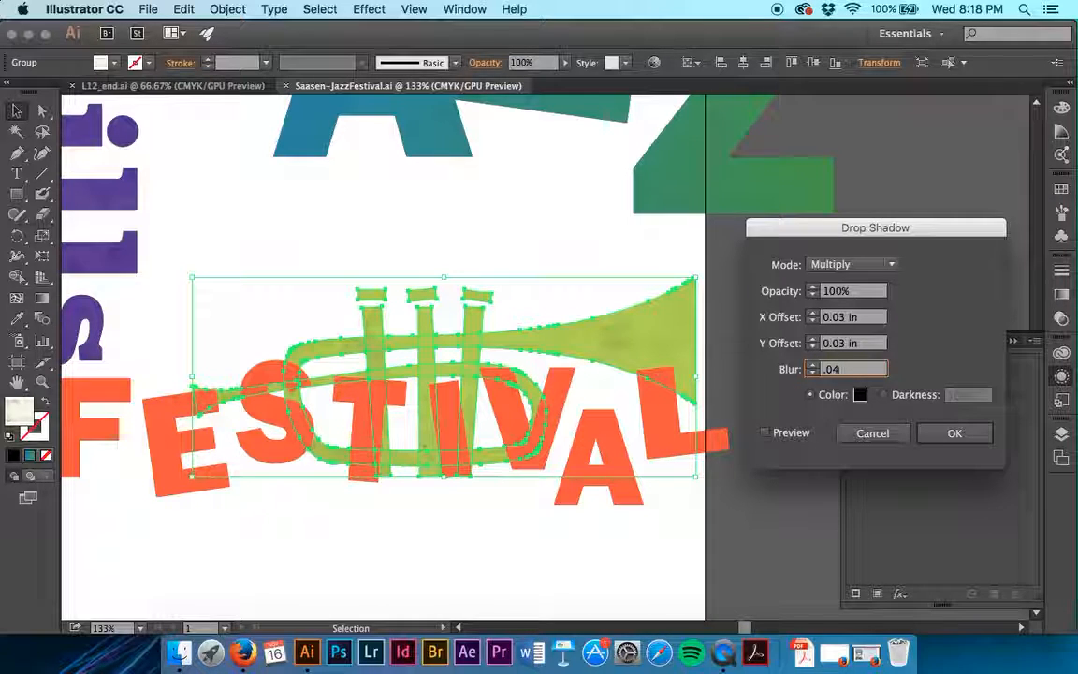
# - Switch the drop shadow from color to darkness at 50%, apply the effect and deselect the trumpet
pyautogui.click(883, 395)
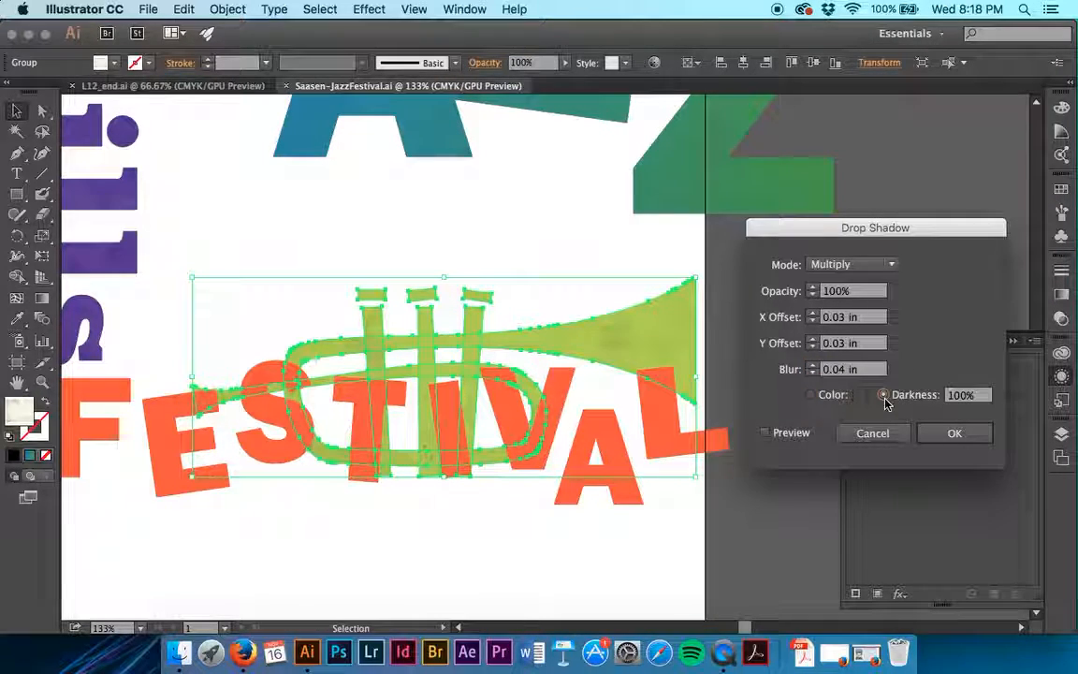
pyautogui.doubleClick(965, 397)
pyautogui.write('50')
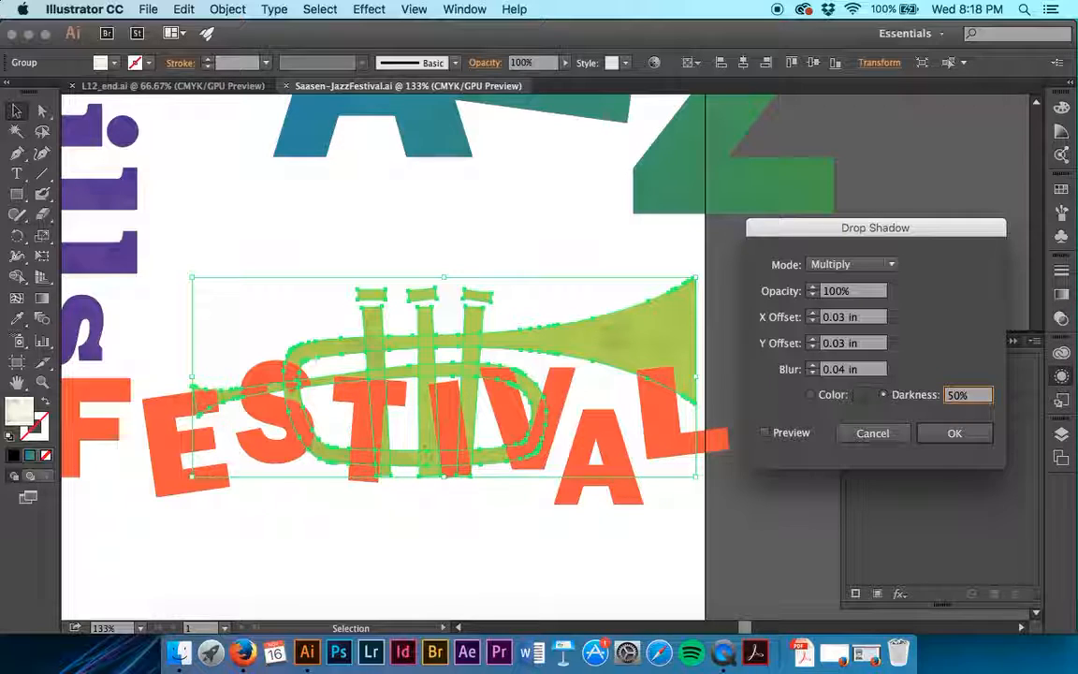
pyautogui.click(976, 436)
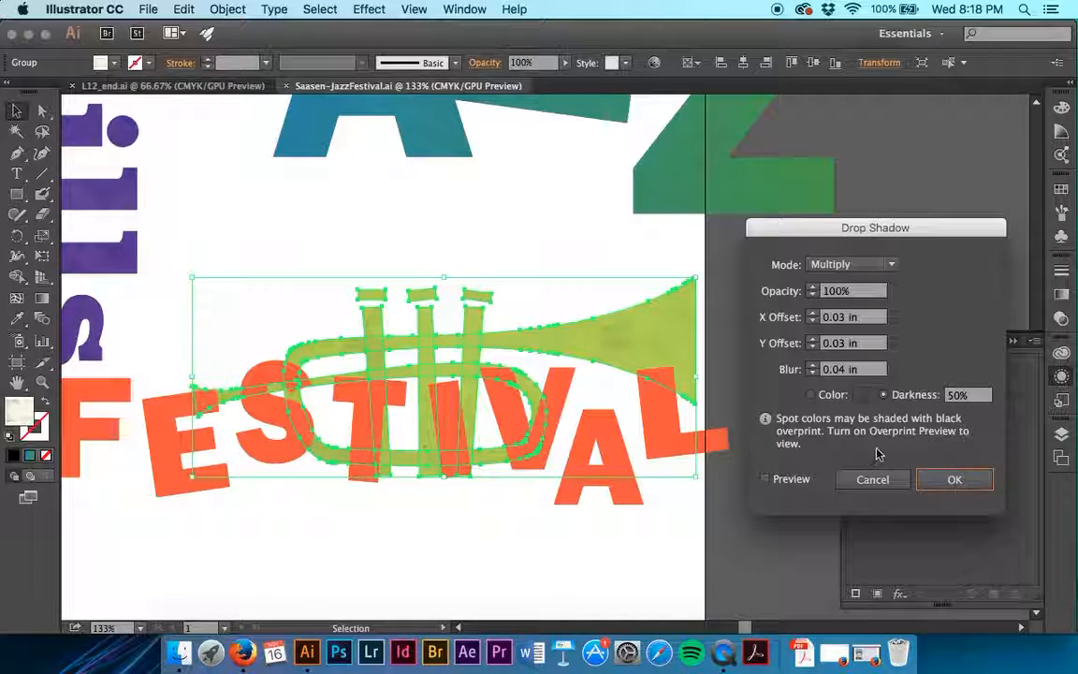
pyautogui.click(953, 478)
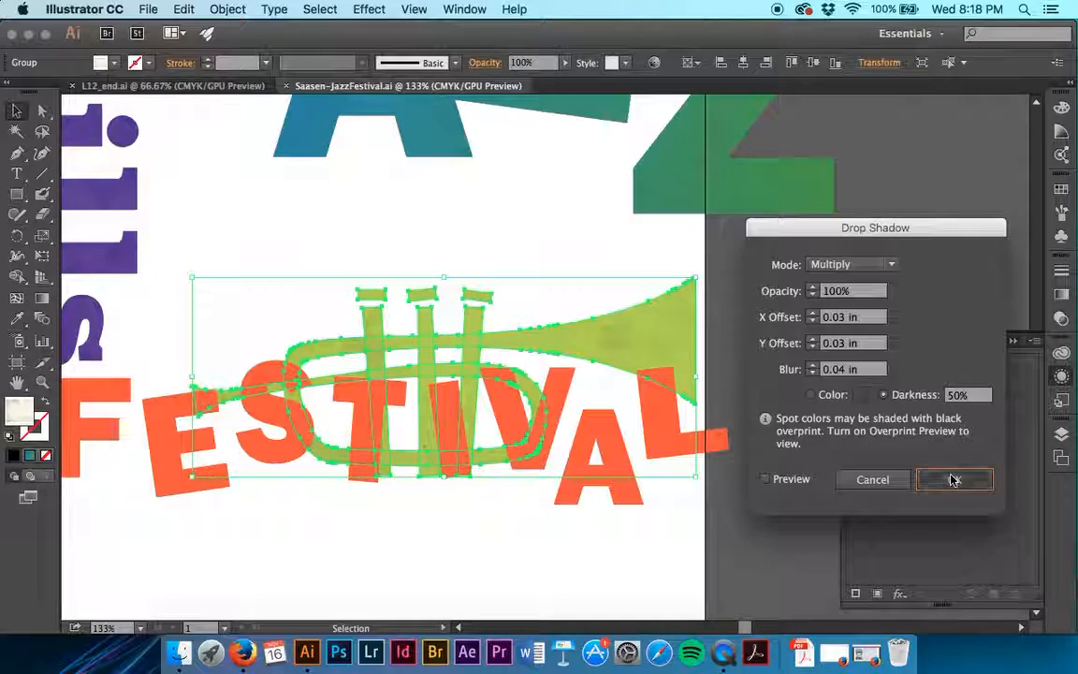
pyautogui.click(827, 444)
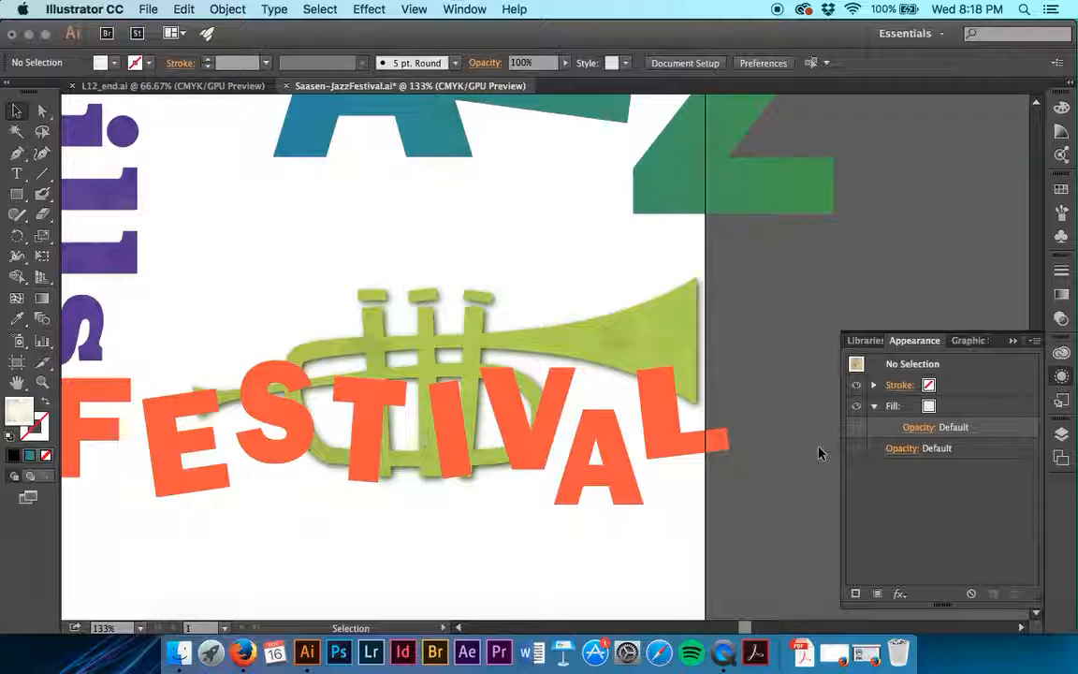
pyautogui.click(873, 407)
pyautogui.click(873, 407)
pyautogui.click(874, 384)
pyautogui.click(686, 368)
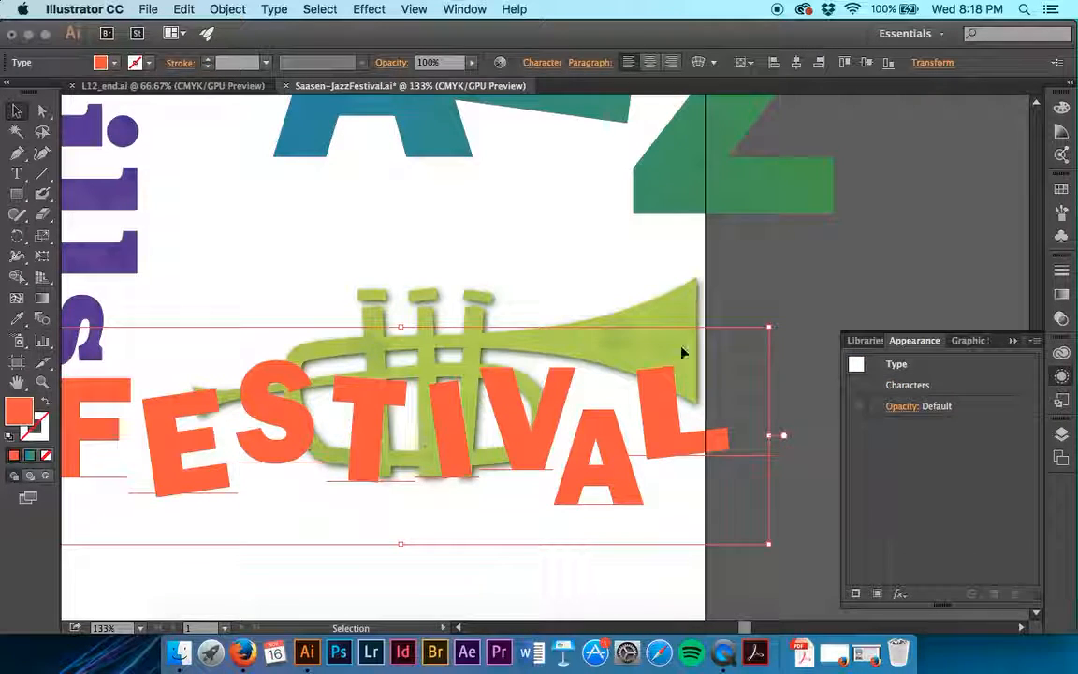
pyautogui.click(787, 260)
# - Edit the trumpet group's existing Drop Shadow effect from its appearance attributes and set the opacity to 75%
pyautogui.click(653, 342)
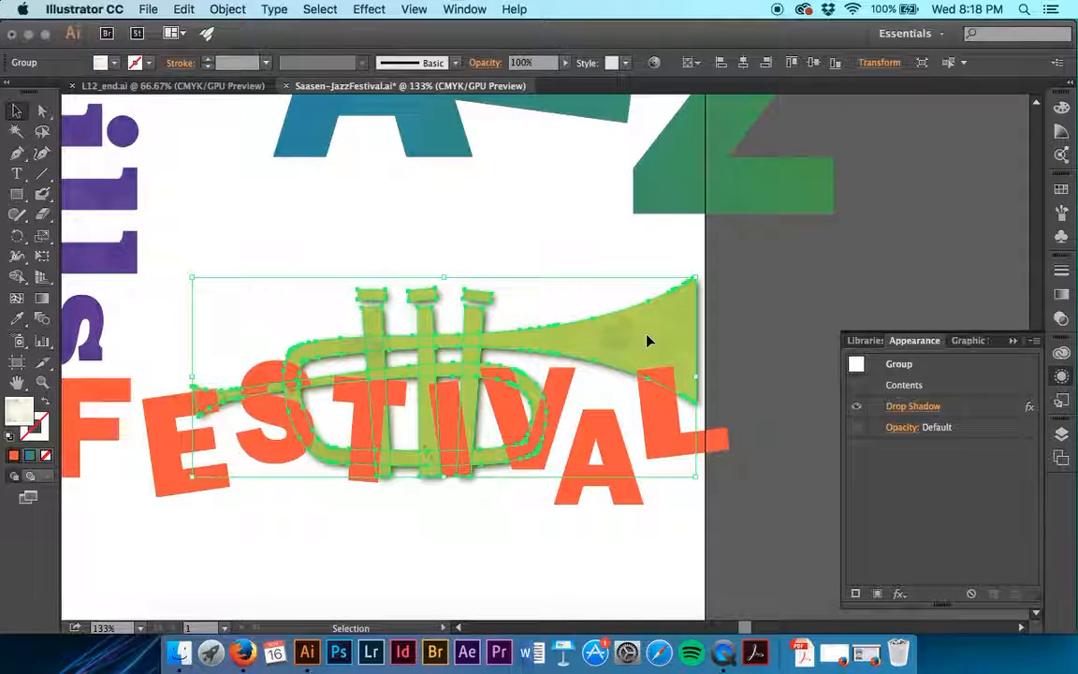
pyautogui.click(913, 406)
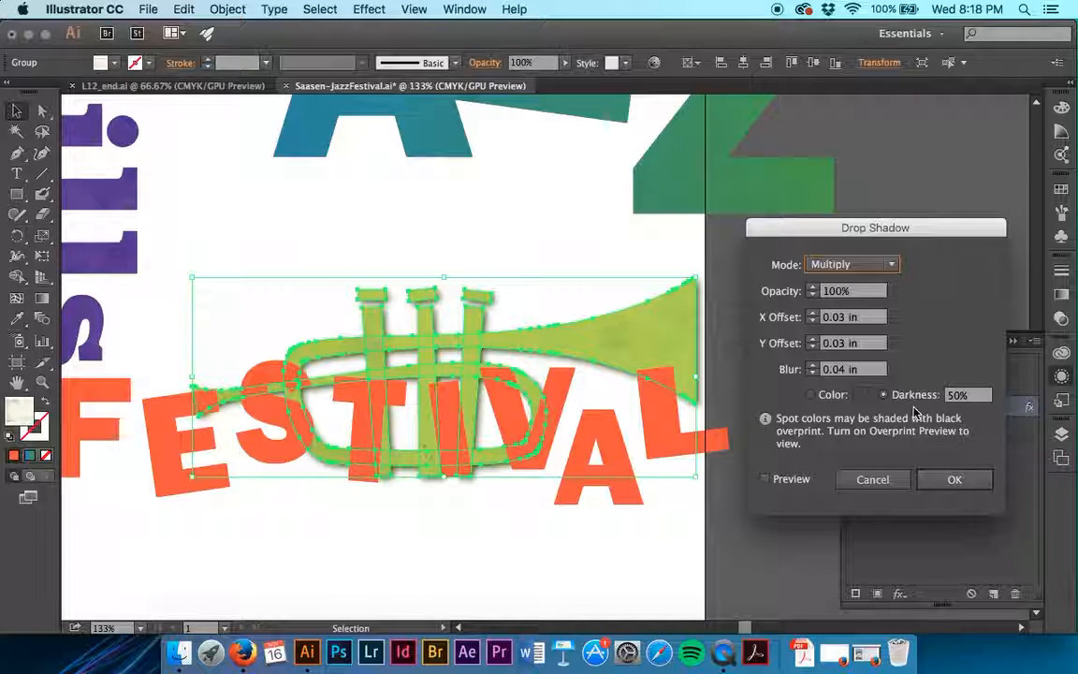
pyautogui.press('Tab')
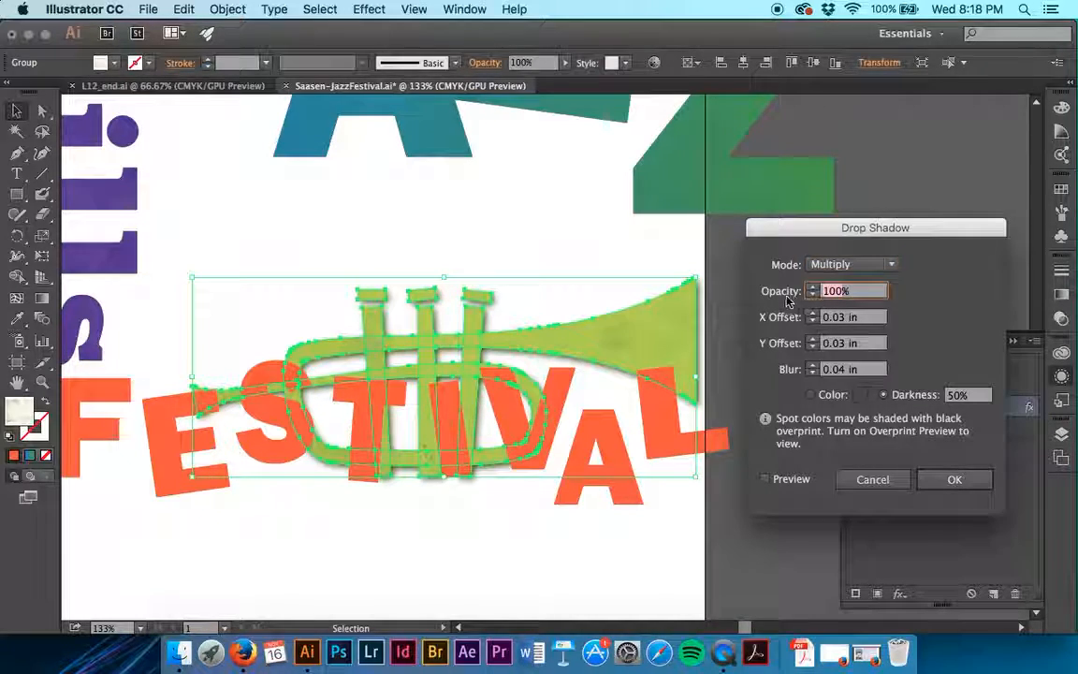
pyautogui.write('75%')
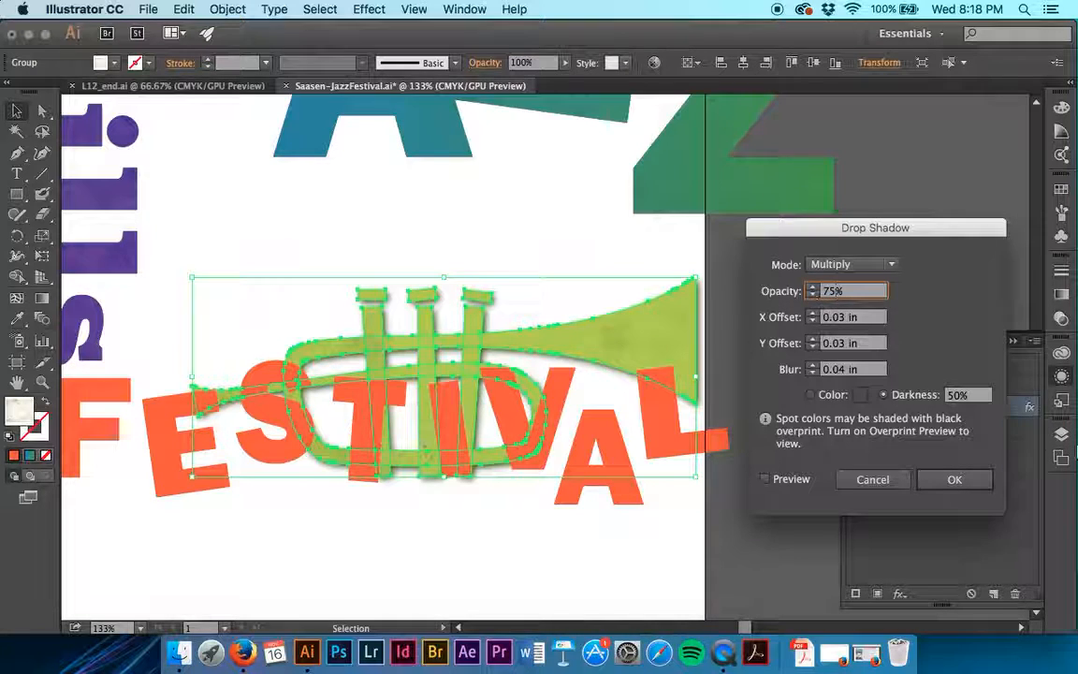
pyautogui.click(952, 479)
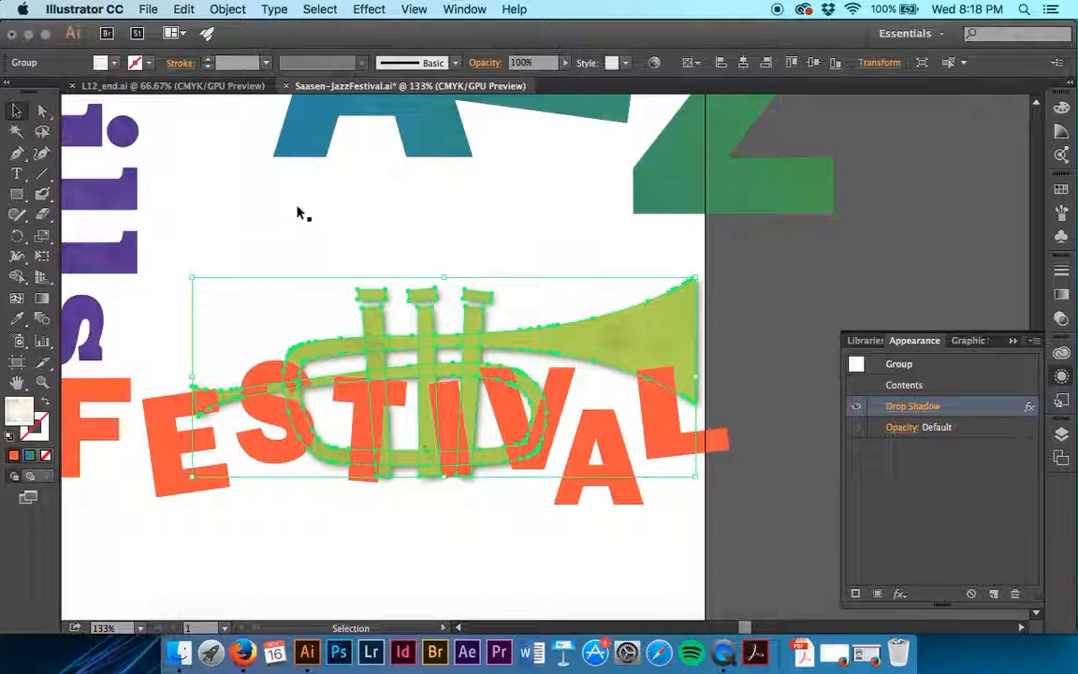
# - Try ungrouping the trumpet that carries the drop shadow, undo the ungrouping and deselect the artwork
pyautogui.click(230, 9)
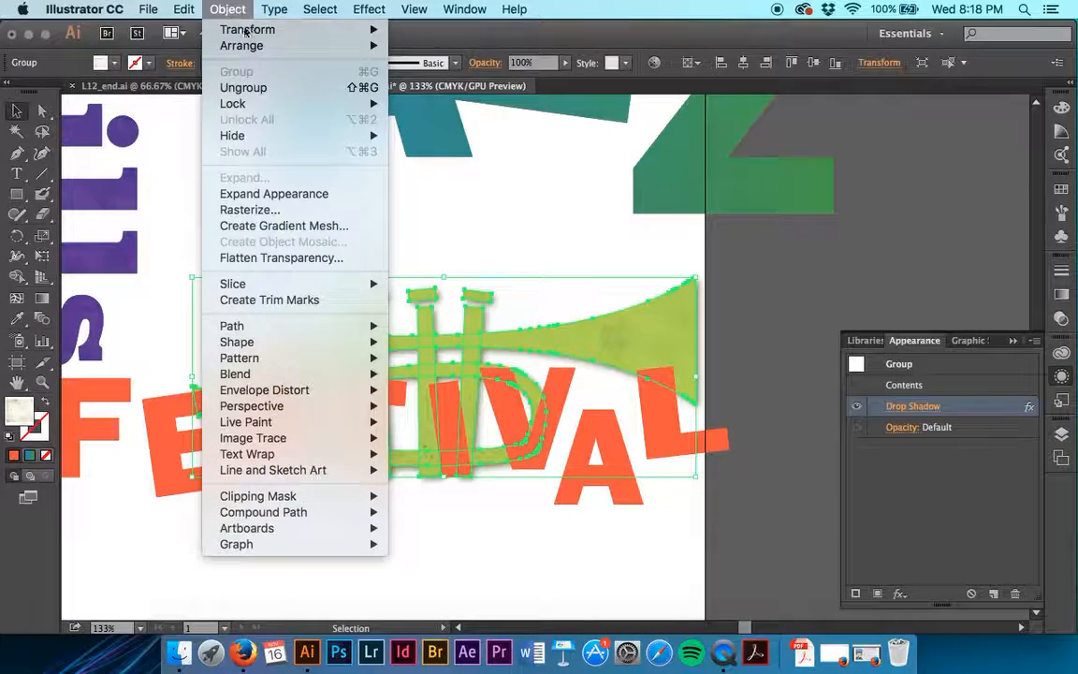
pyautogui.click(245, 87)
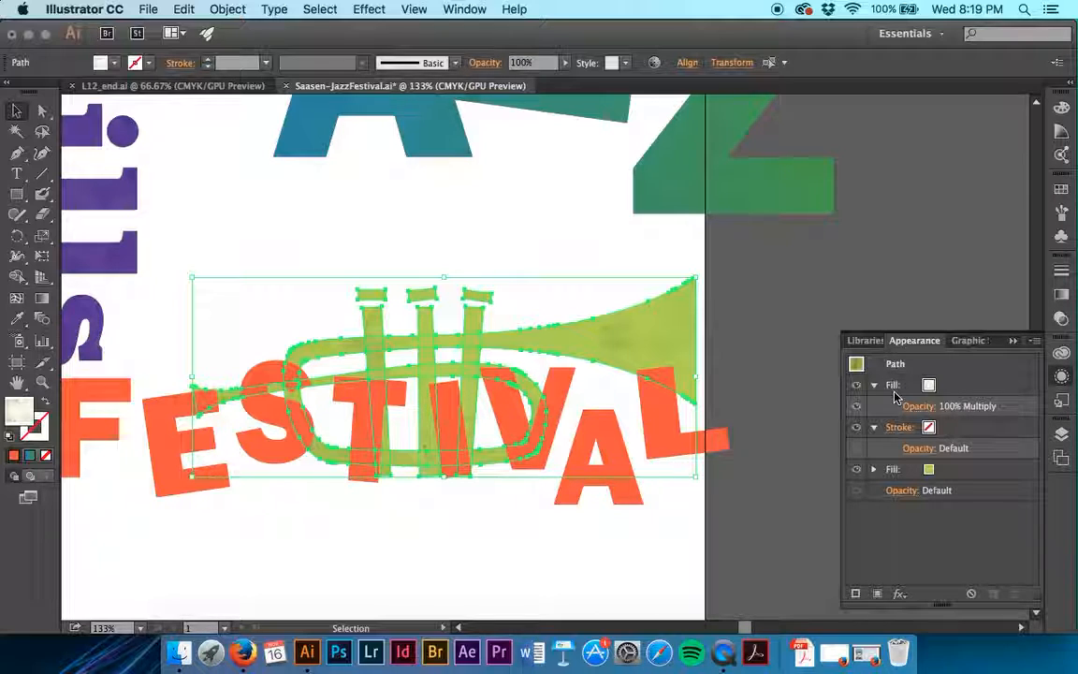
pyautogui.press('super+z')
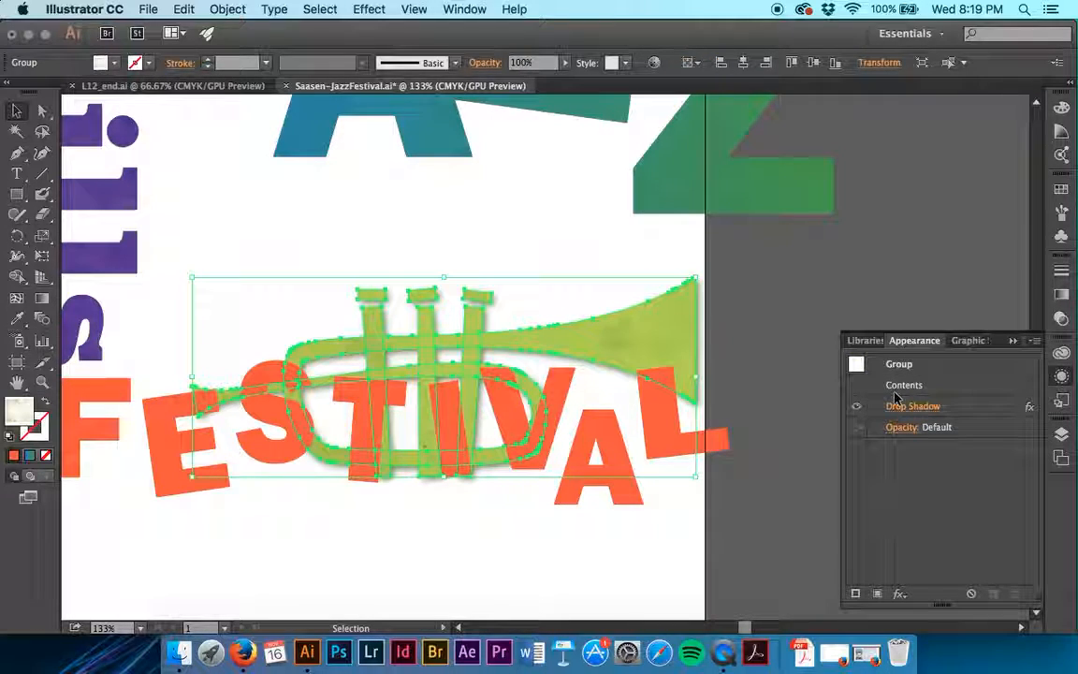
pyautogui.click(801, 397)
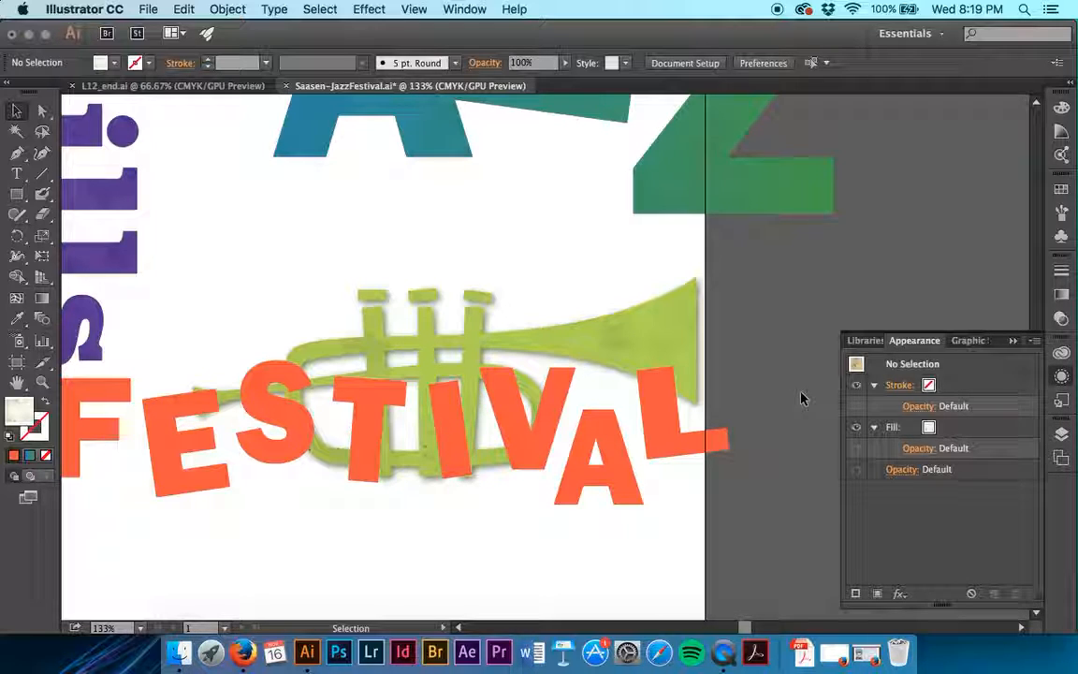
# - Select the "May 10-17" date text above the JAZZ heading
pyautogui.scroll(10, 772, 330)
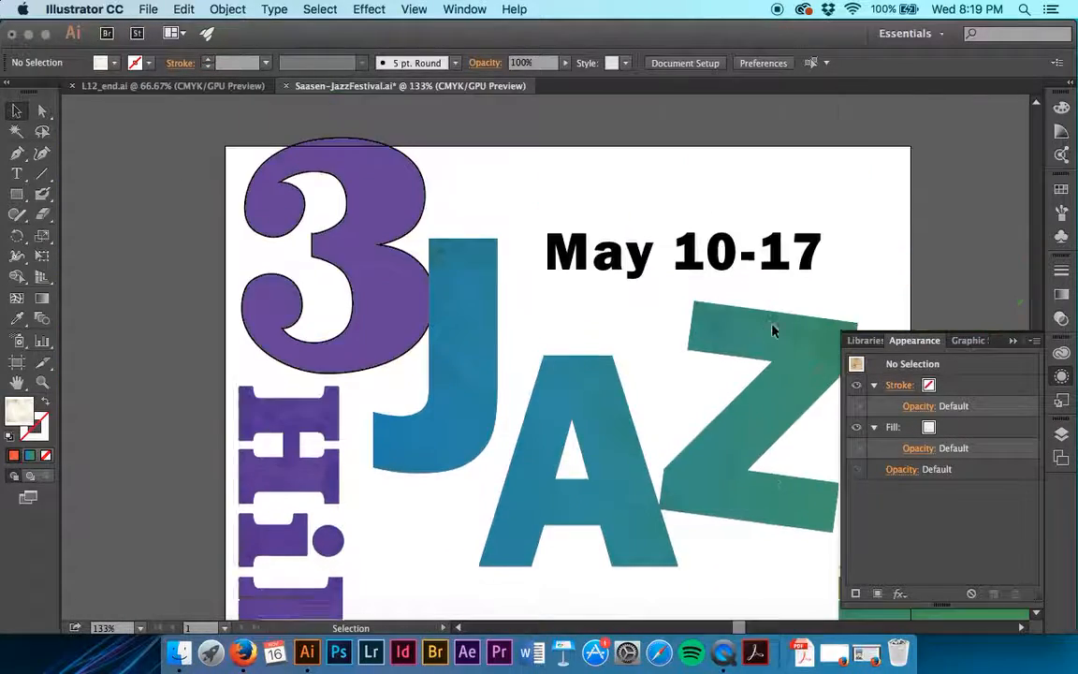
pyautogui.click(679, 330)
pyautogui.click(721, 164)
pyautogui.click(686, 302)
pyautogui.hscroll(5, 686, 302)
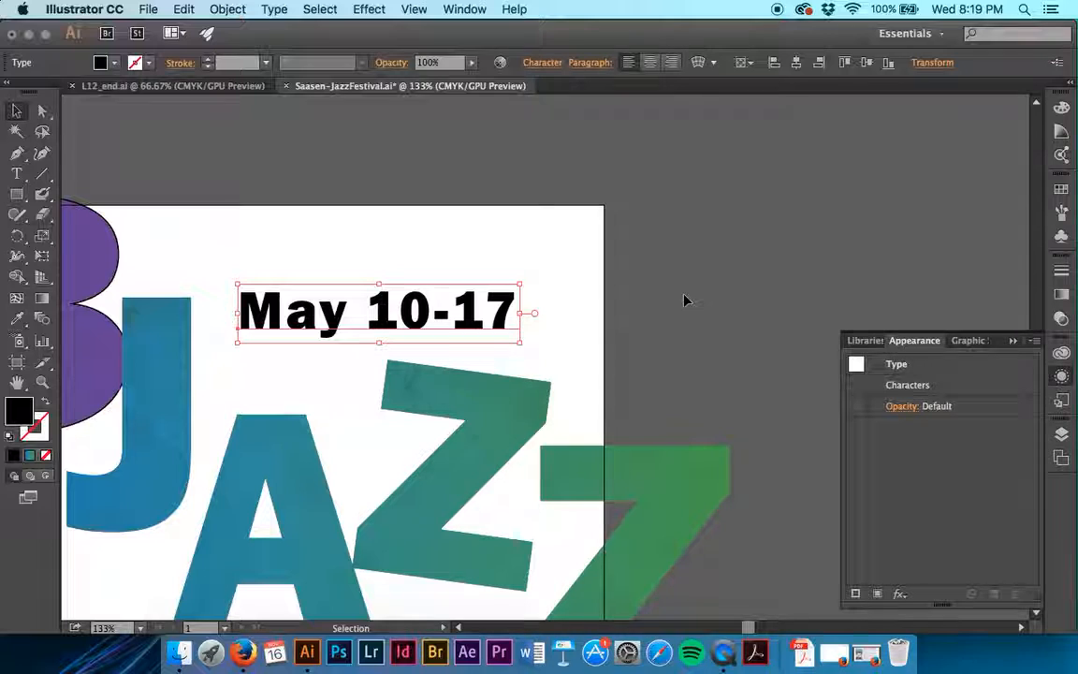
pyautogui.click(343, 6)
pyautogui.moveTo(369, 8)
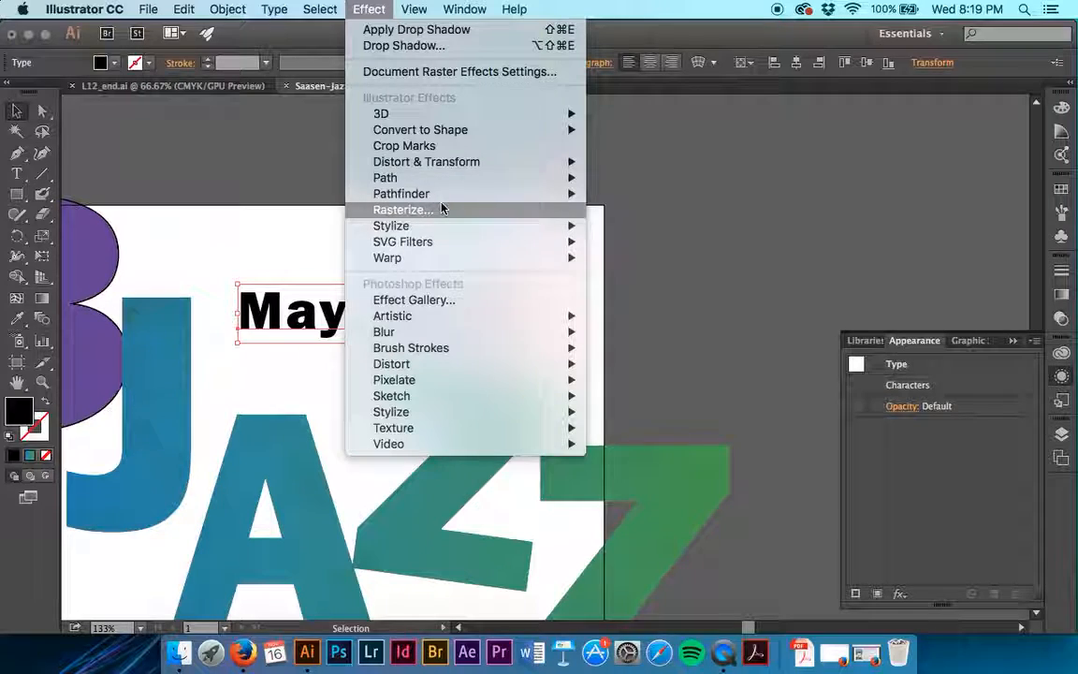
pyautogui.moveTo(448, 257)
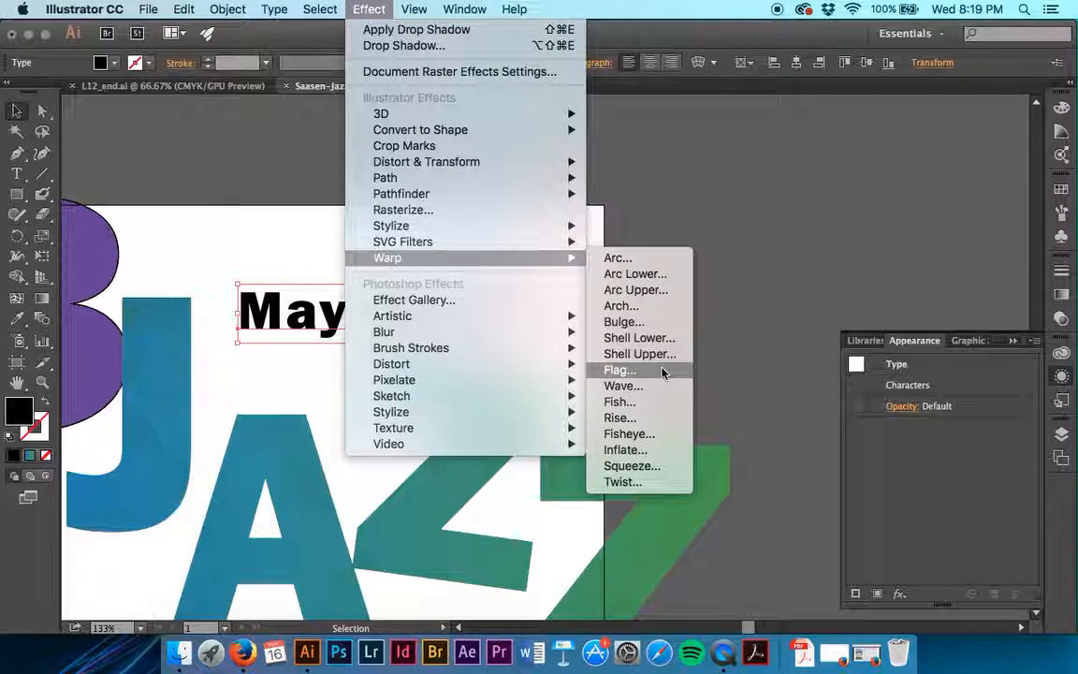
pyautogui.click(664, 401)
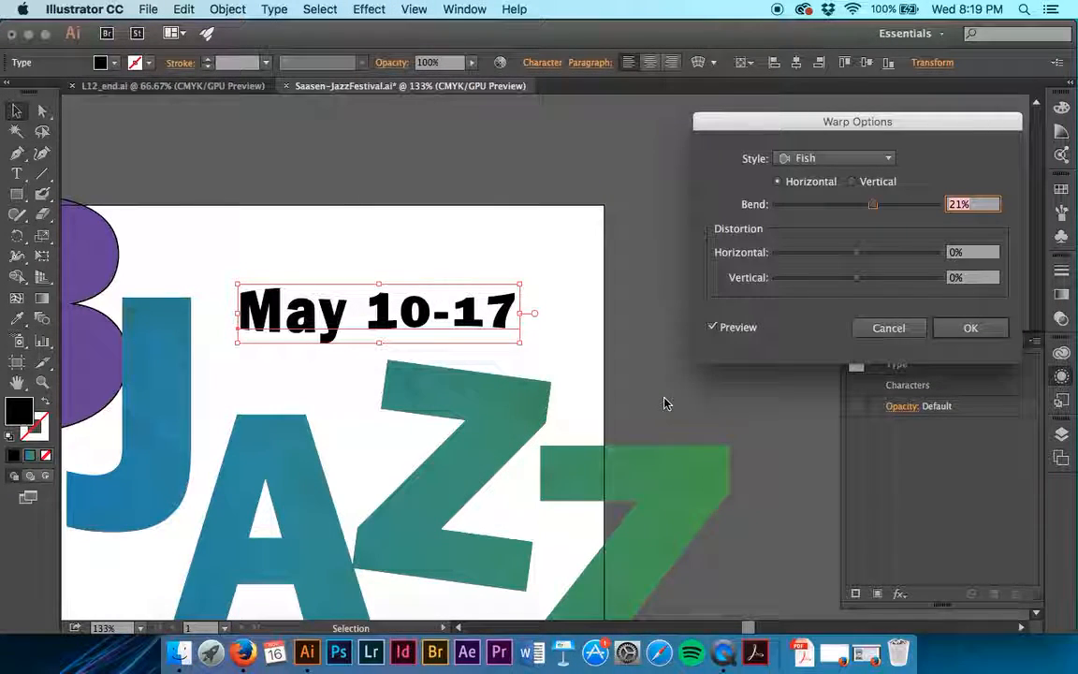
pyautogui.click(888, 327)
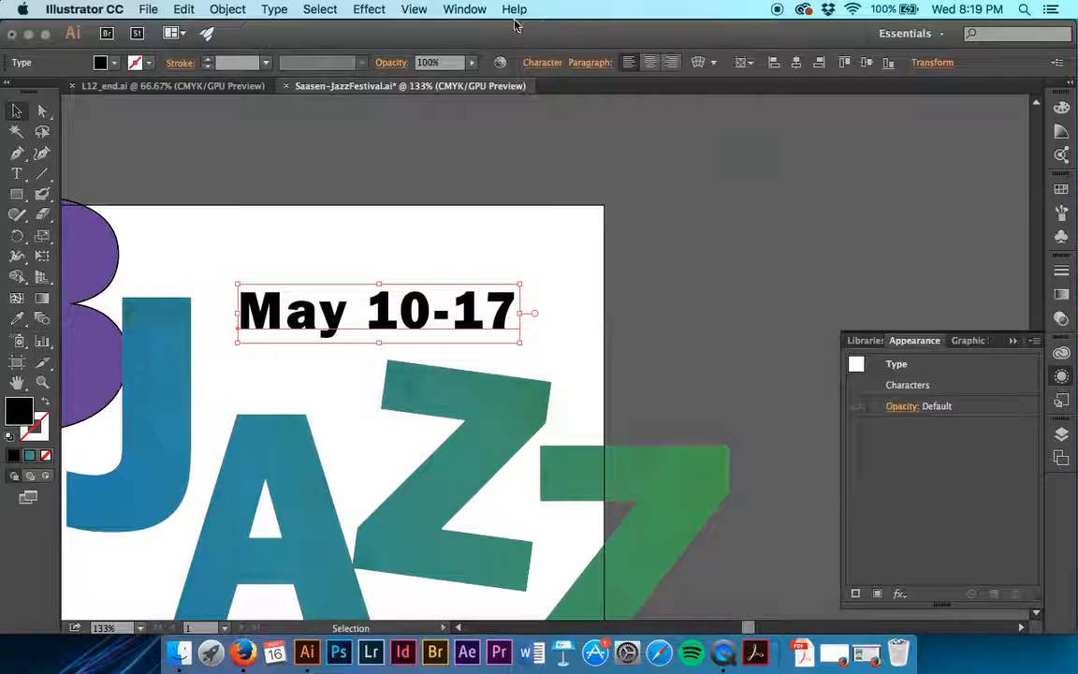
# - Start a horizontal Flag warp effect on the "May 10-17" text and set its bend to 20%
pyautogui.click(319, 9)
pyautogui.moveTo(444, 262)
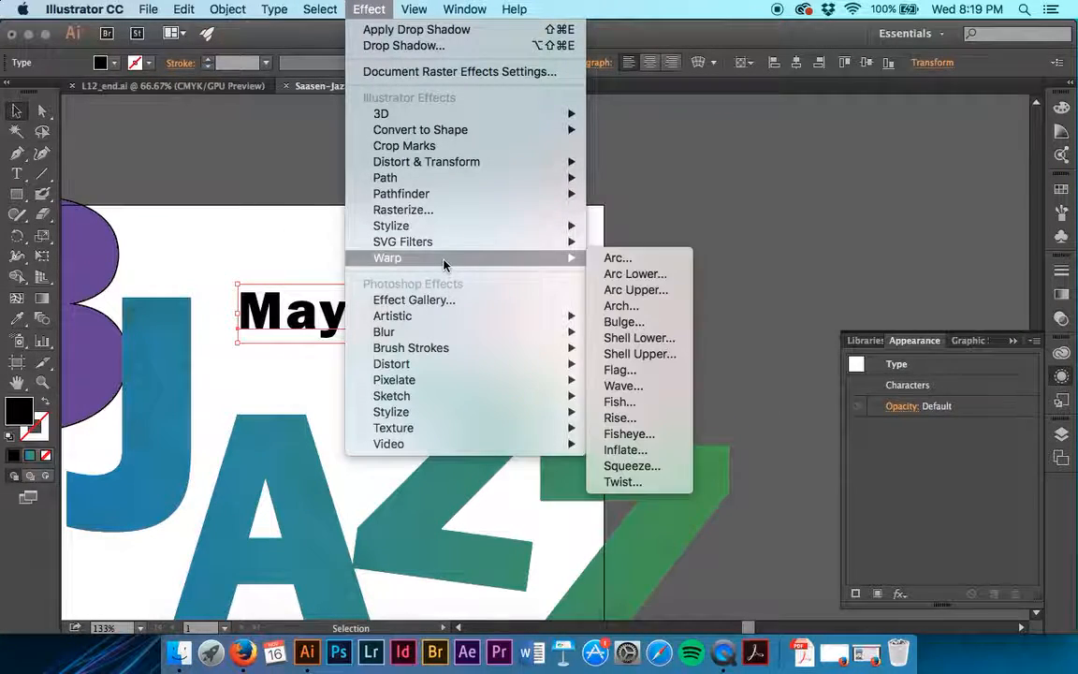
pyautogui.click(653, 378)
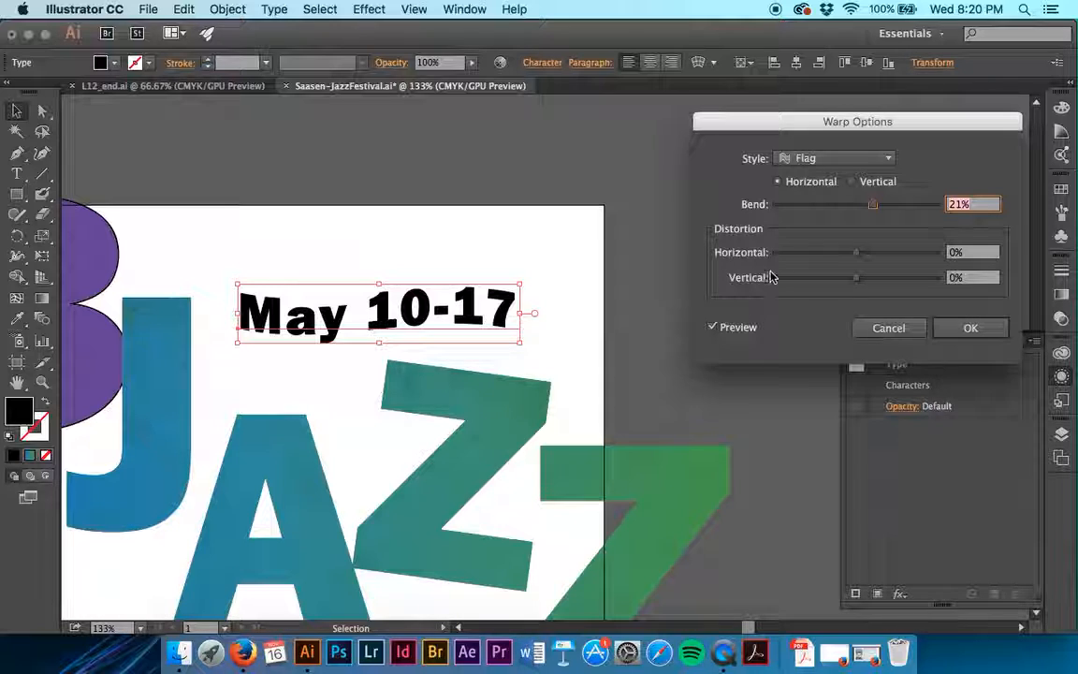
pyautogui.write('20')
pyautogui.press('Tab')
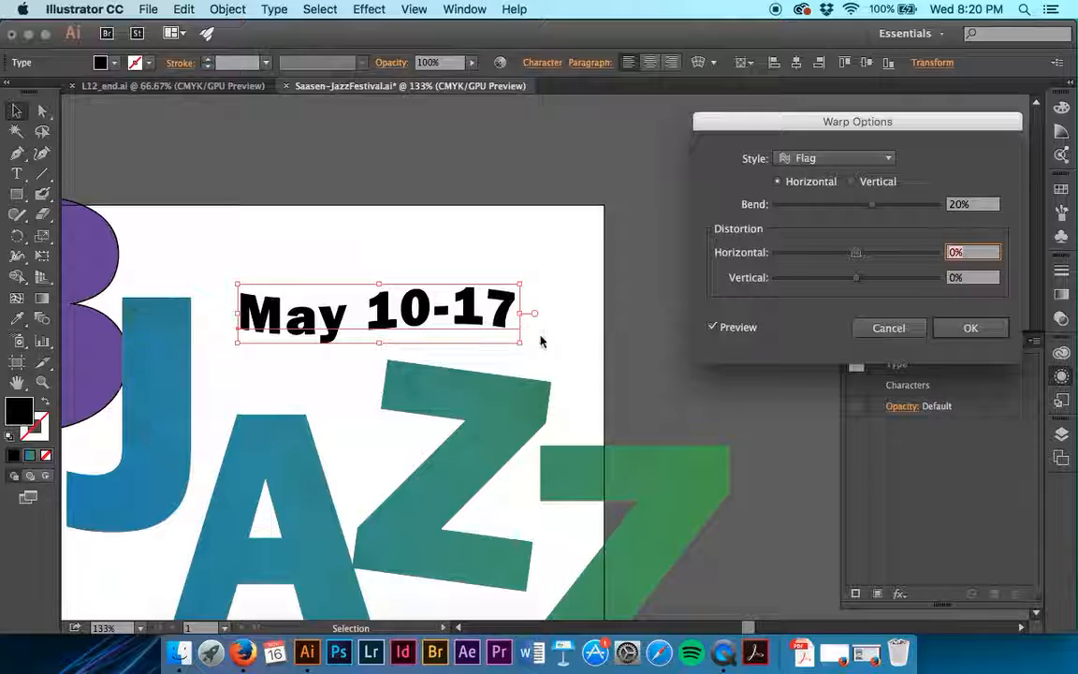
# - Test a horizontal distortion on the Flag warp, reset it to 0% and apply the effect
pyautogui.moveTo(858, 253); pyautogui.dragTo(806, 255)
pyautogui.moveTo(984, 252); pyautogui.dragTo(947, 253)
pyautogui.write('0')
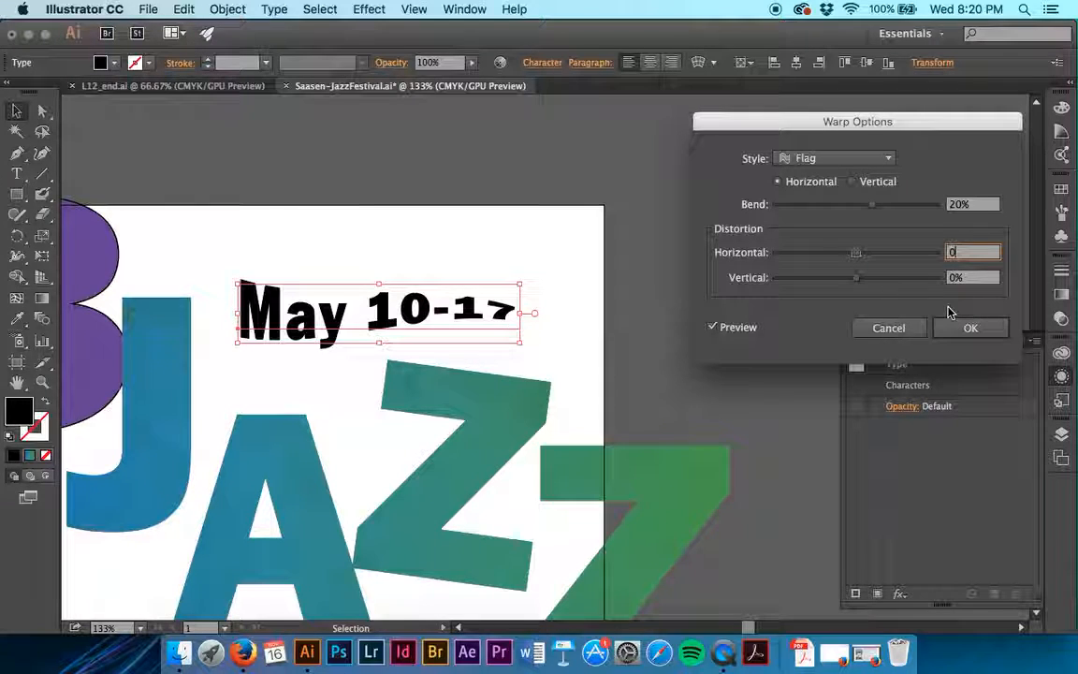
pyautogui.press('Tab')
pyautogui.click(964, 329)
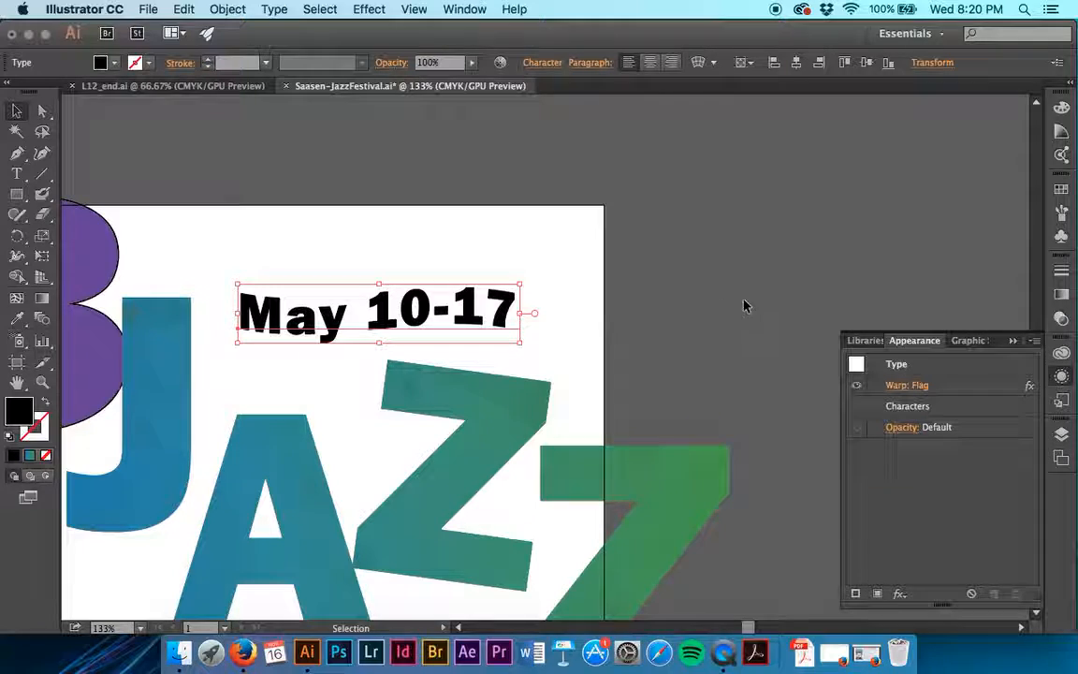
# - Compare the date text with and without its Flag warp, leaving the effect's visibility turned off
pyautogui.click(861, 388)
pyautogui.click(860, 388)
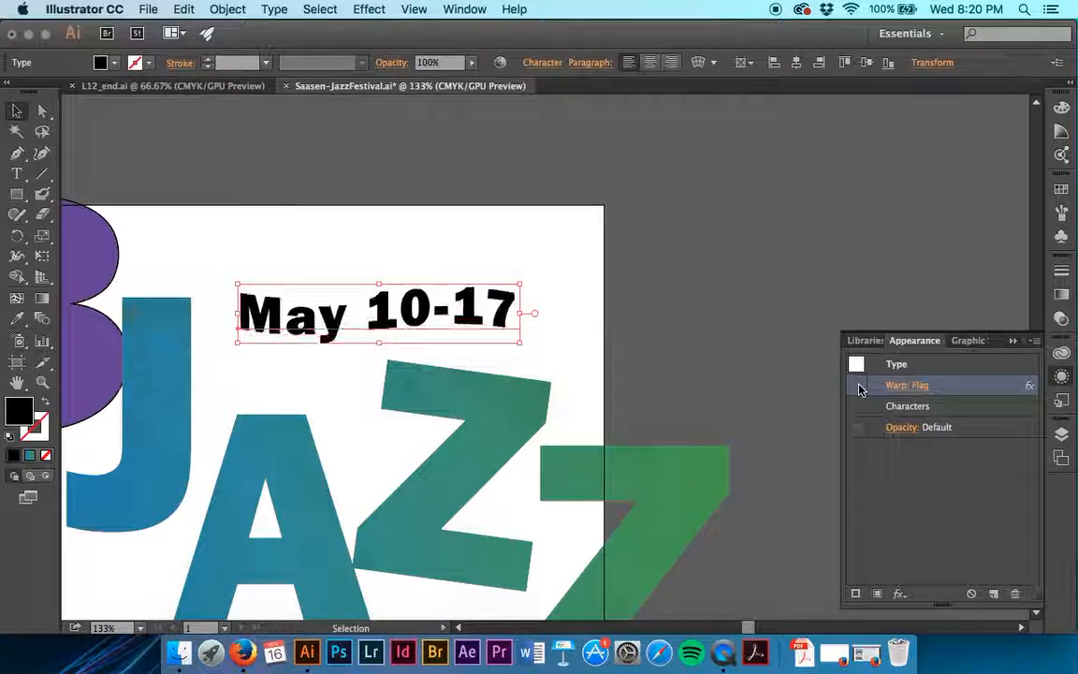
pyautogui.click(860, 388)
pyautogui.click(861, 388)
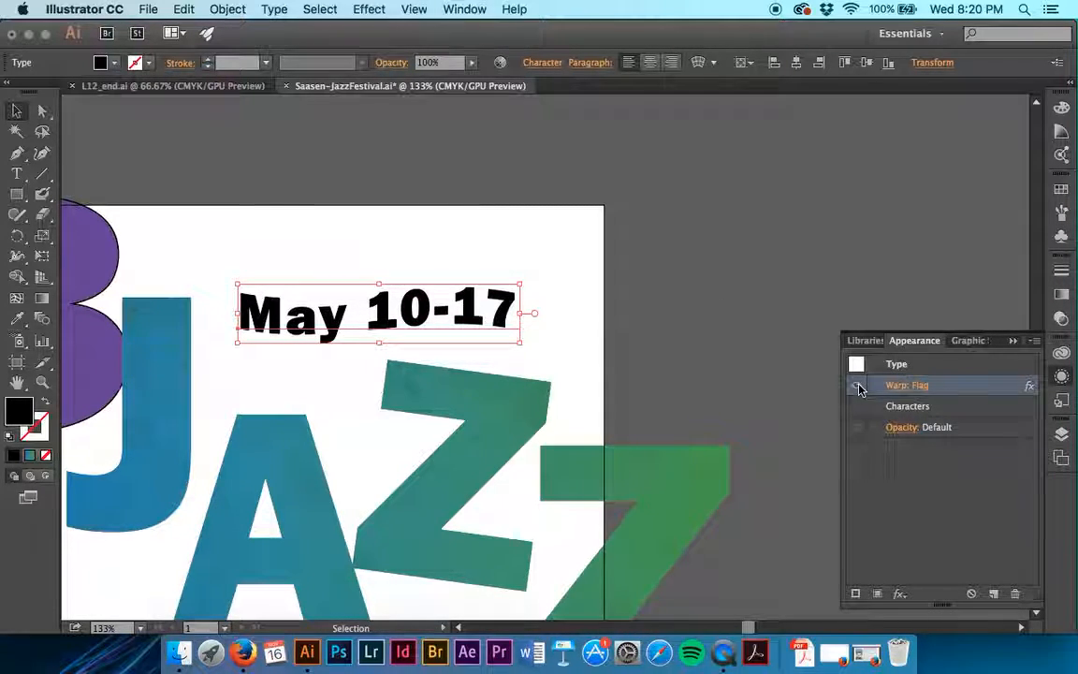
pyautogui.click(861, 389)
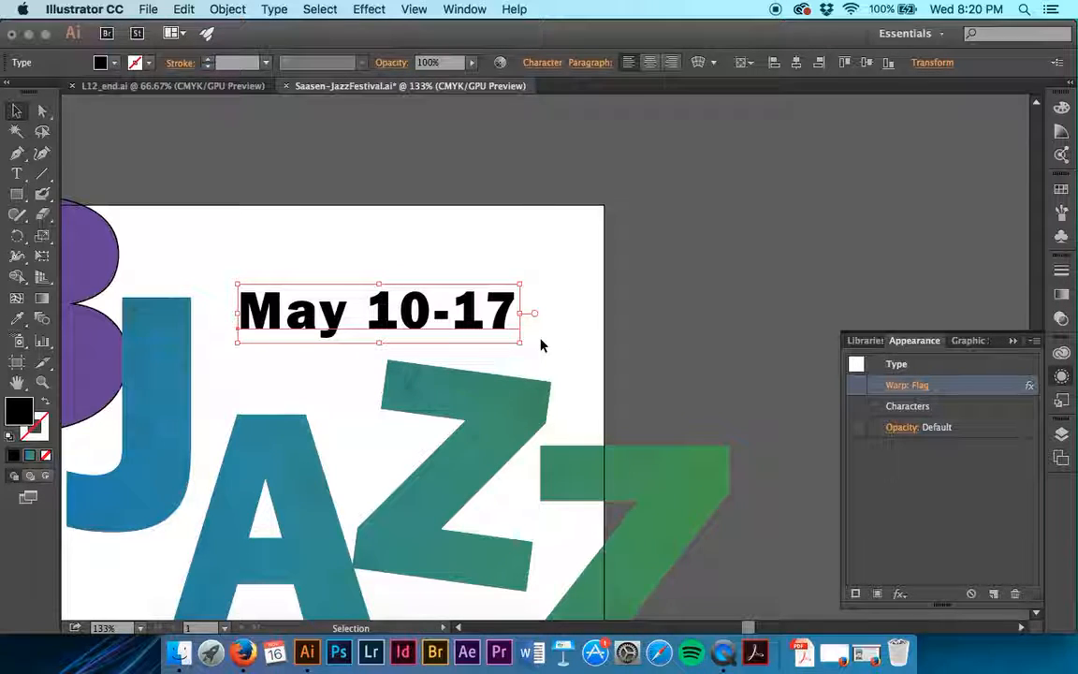
# - Change the date text to "May 10-18" by replacing its last digit with 8
pyautogui.press('t')
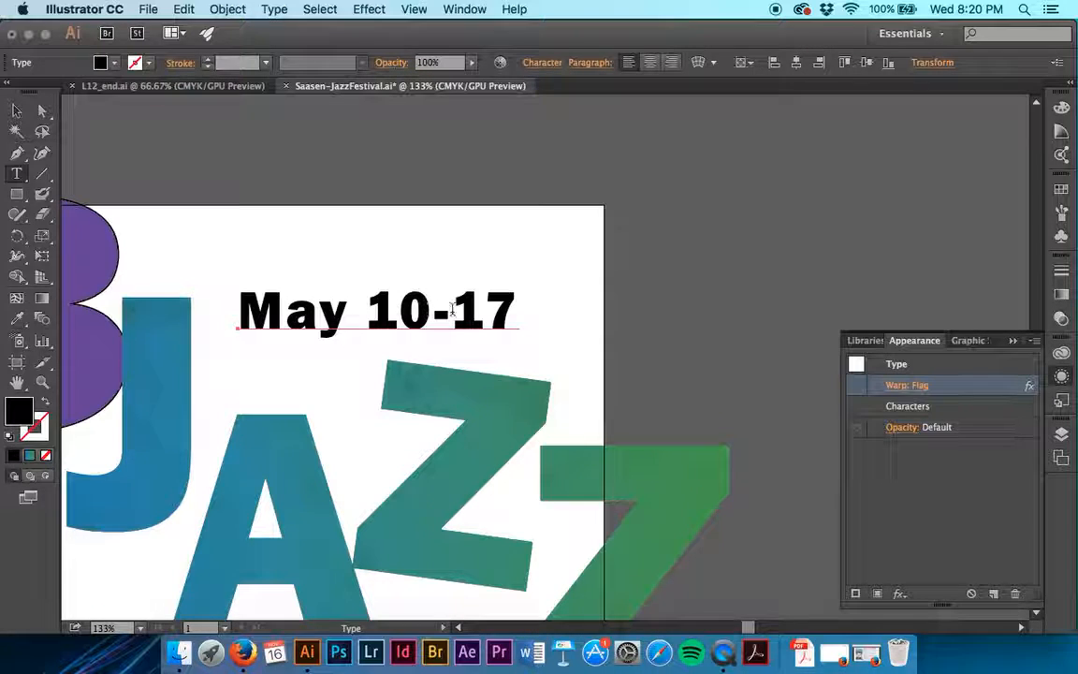
pyautogui.moveTo(514, 312); pyautogui.dragTo(491, 312)
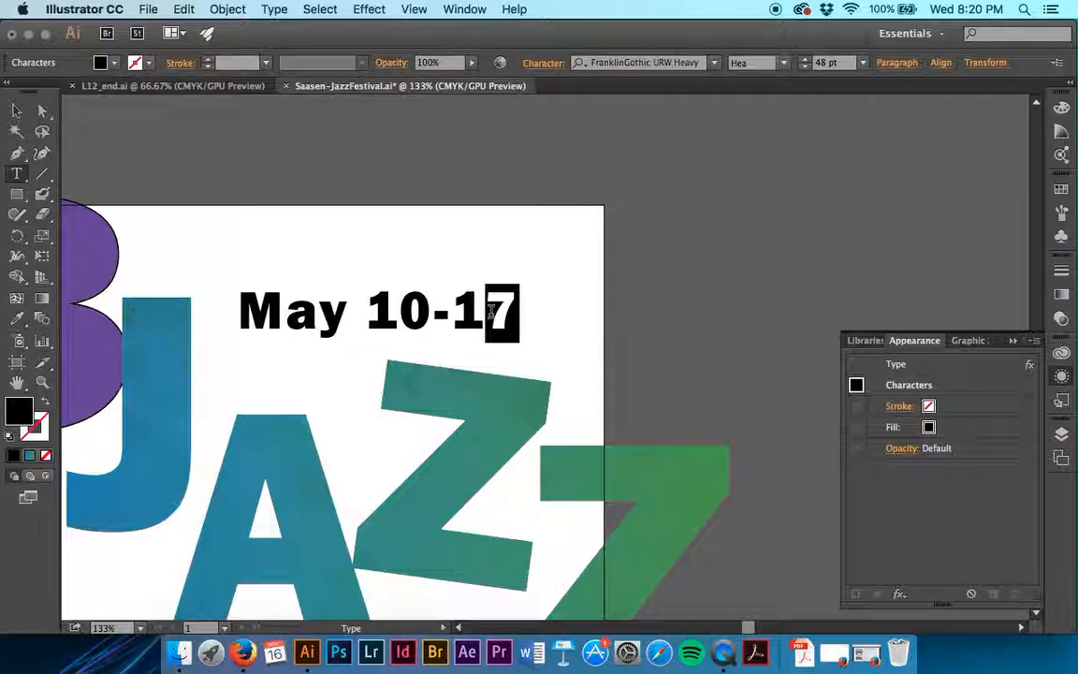
pyautogui.write('8')
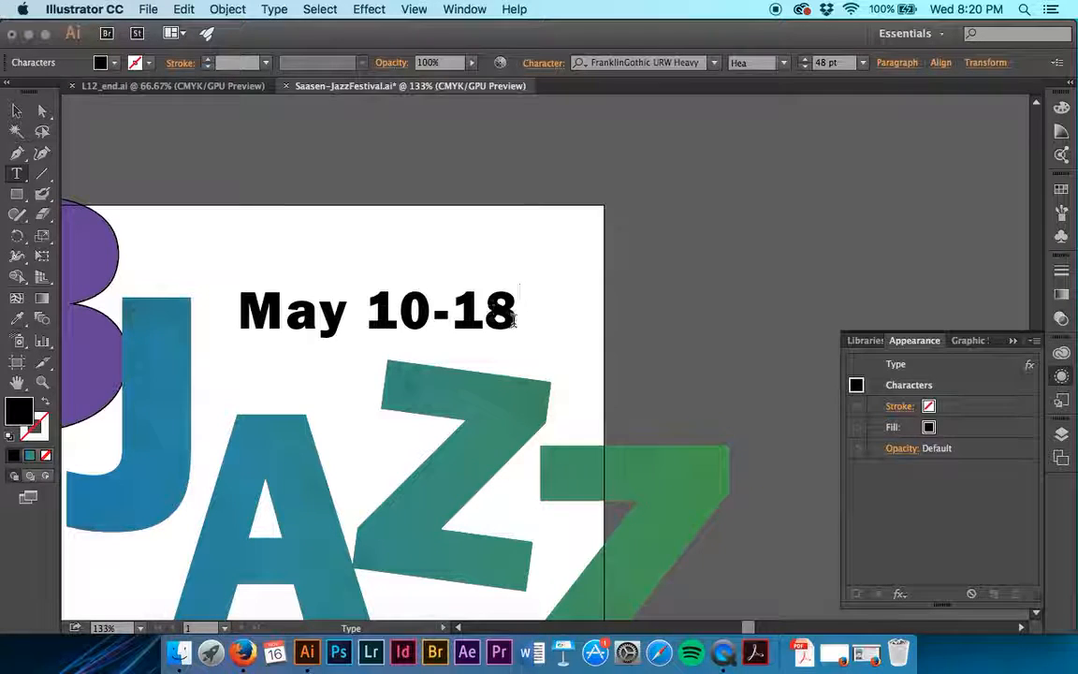
# - Select all characters of the "May 10-18" text, fill them with white and finish editing the text
pyautogui.moveTo(515, 316); pyautogui.dragTo(354, 317)
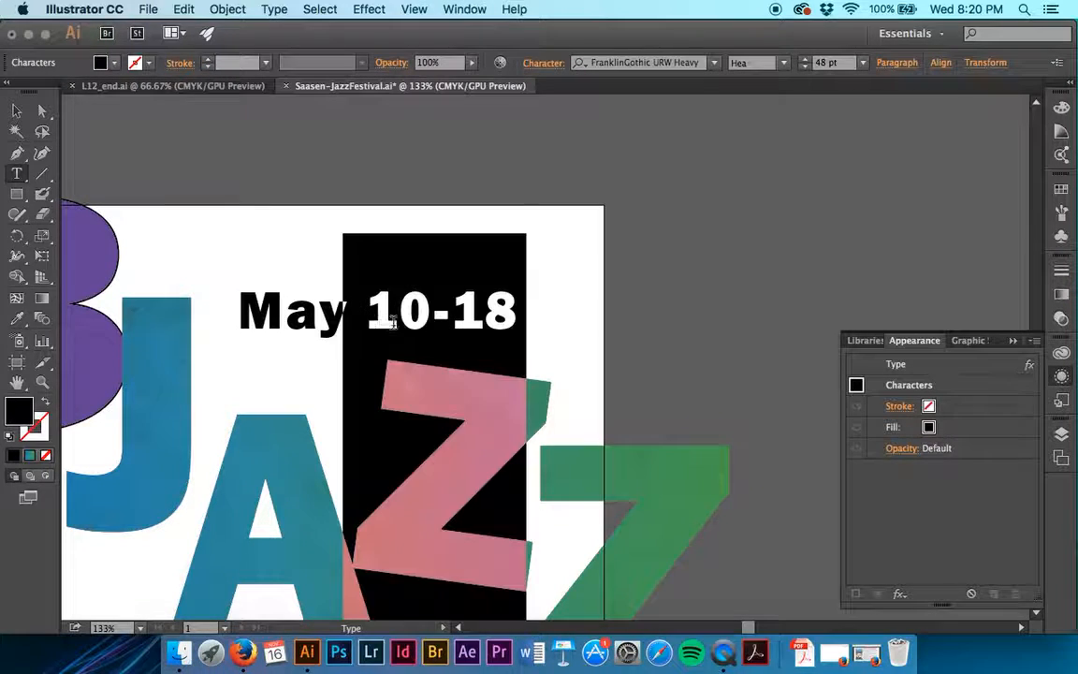
pyautogui.click(250, 317)
pyautogui.moveTo(245, 316); pyautogui.dragTo(514, 303)
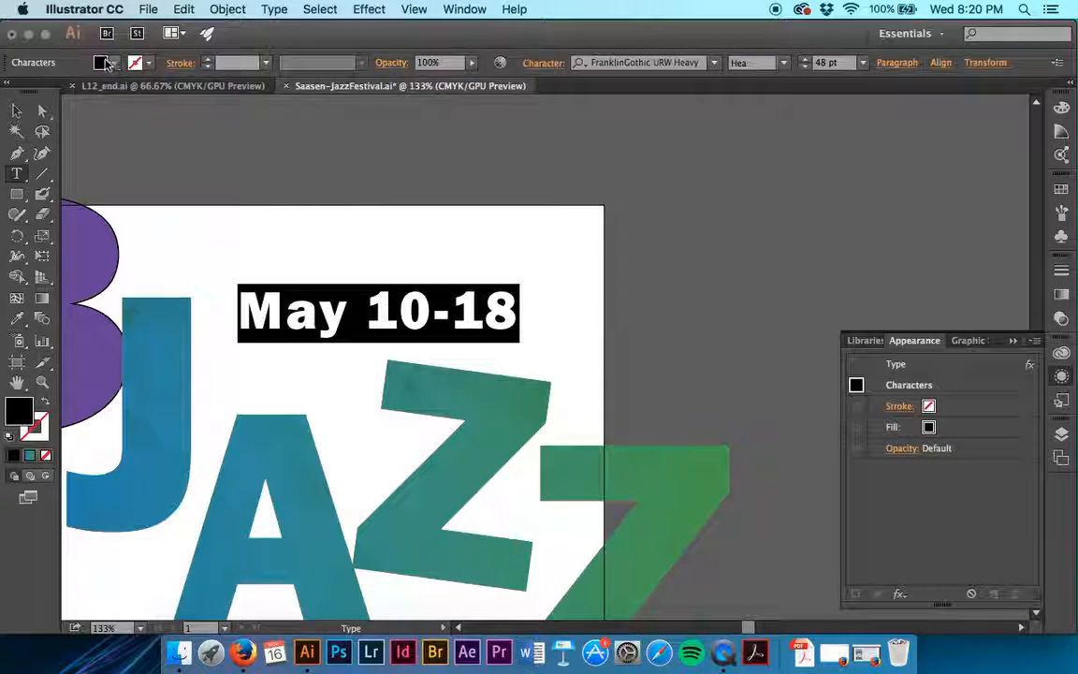
pyautogui.click(117, 66)
pyautogui.click(35, 90)
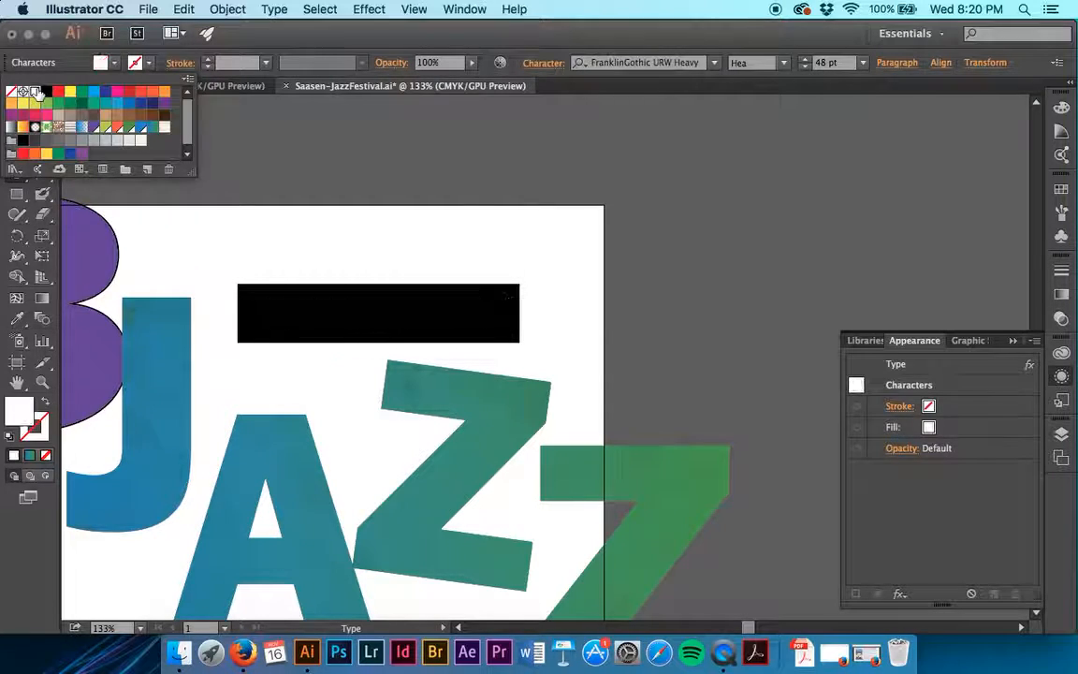
pyautogui.click(114, 63)
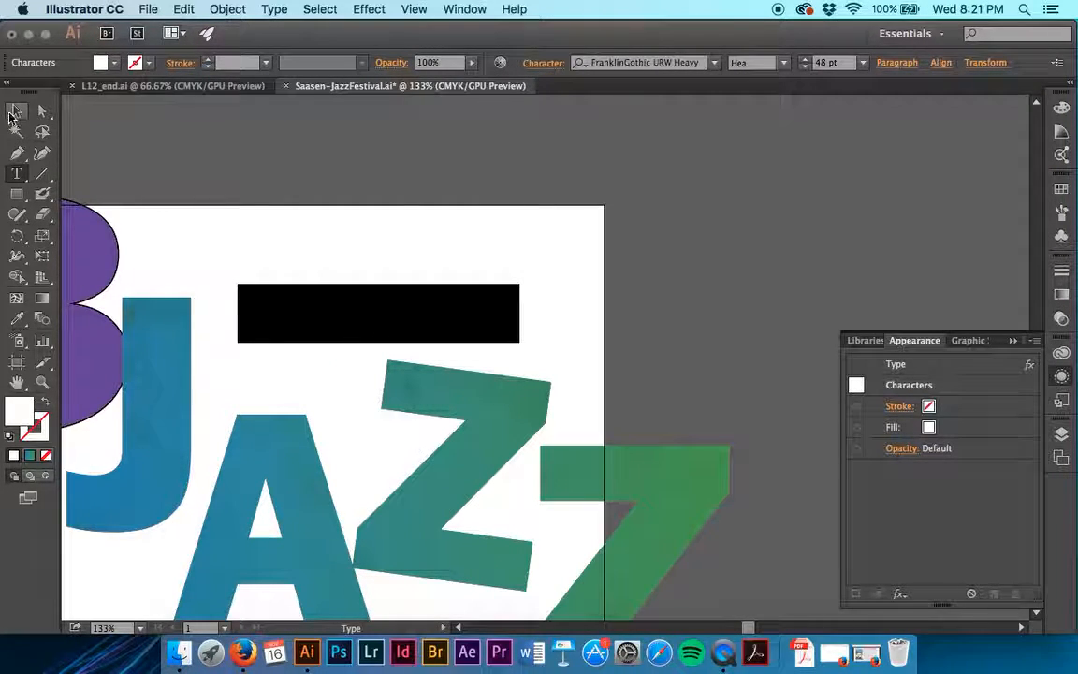
pyautogui.click(14, 112)
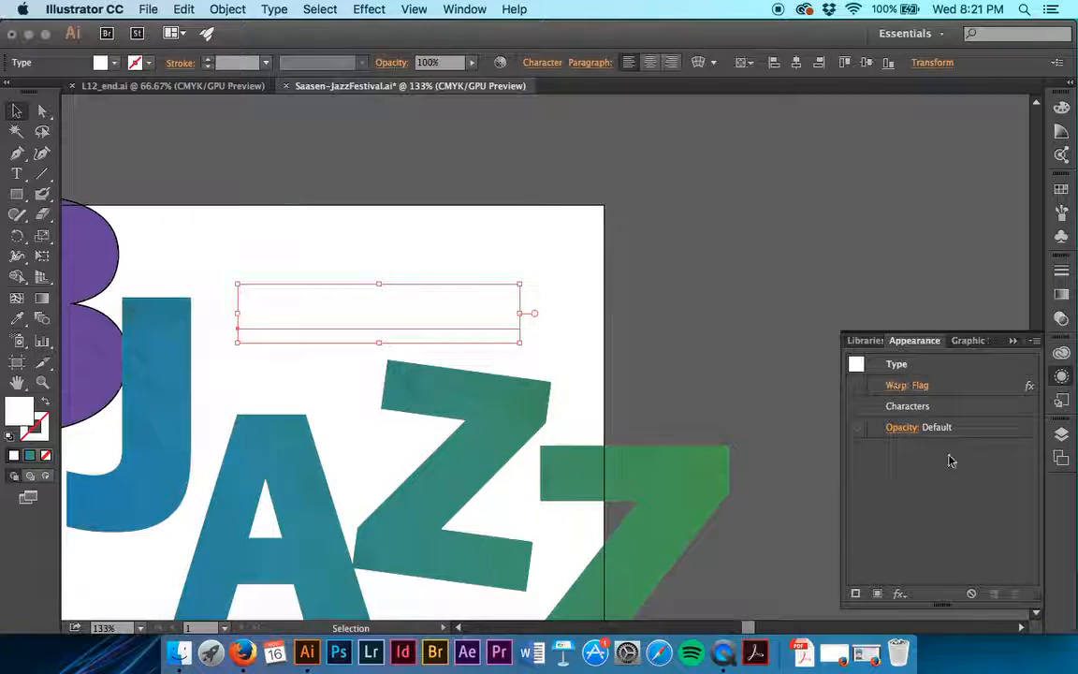
# - Reselect the white date text, turn its Flag warp visibility back on, deselect it and save the file
pyautogui.click(696, 306)
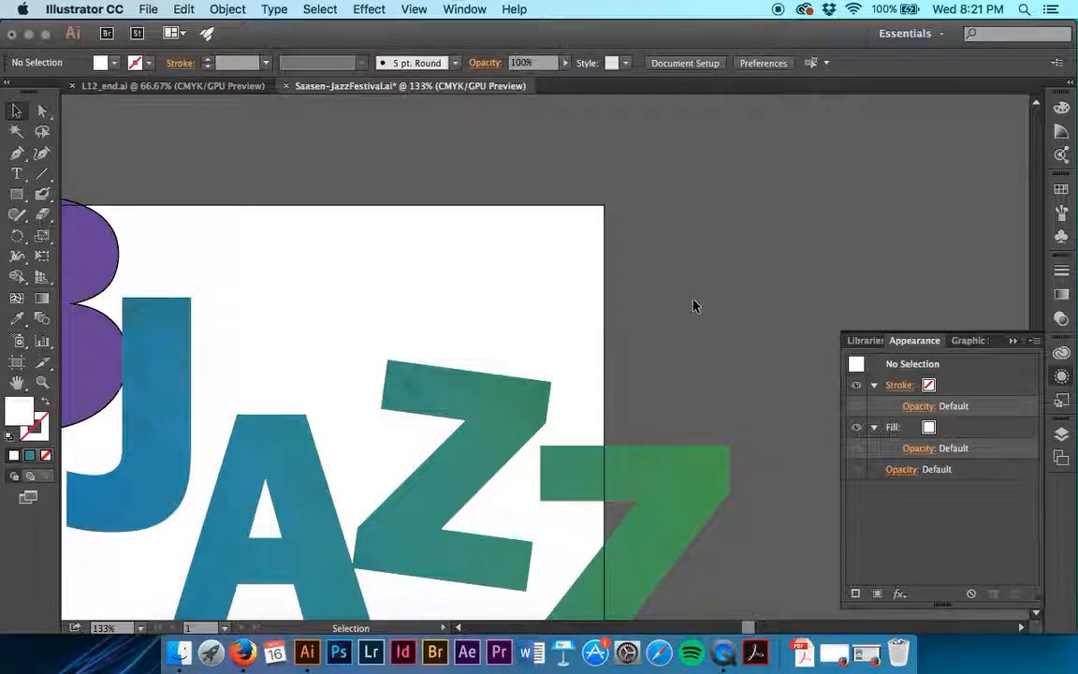
pyautogui.click(379, 307)
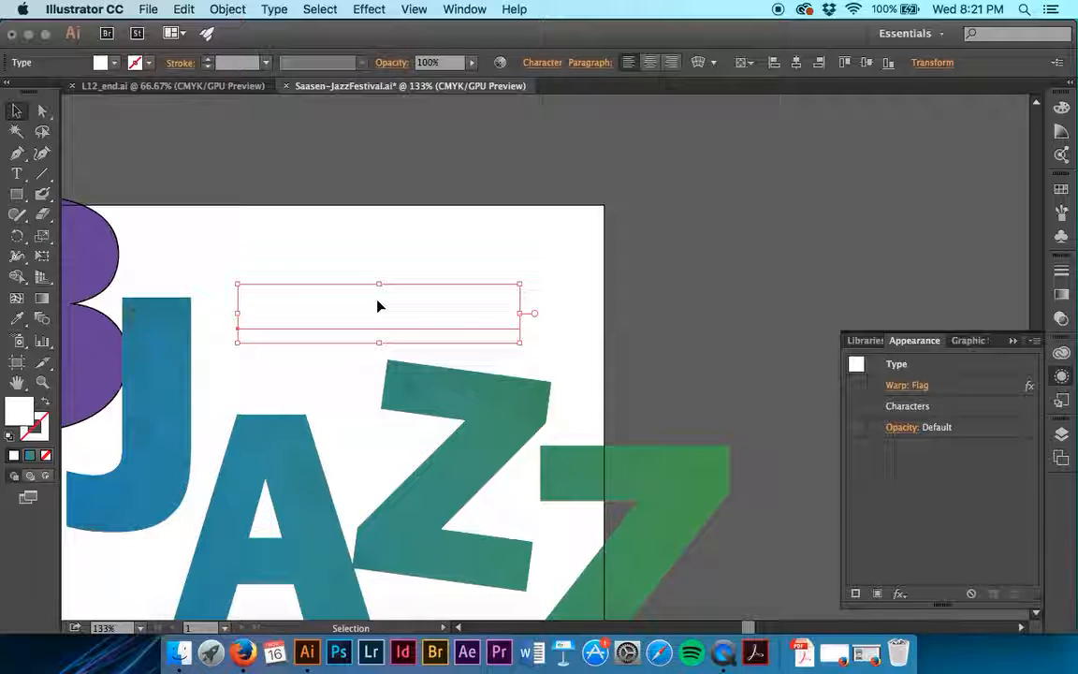
pyautogui.click(863, 385)
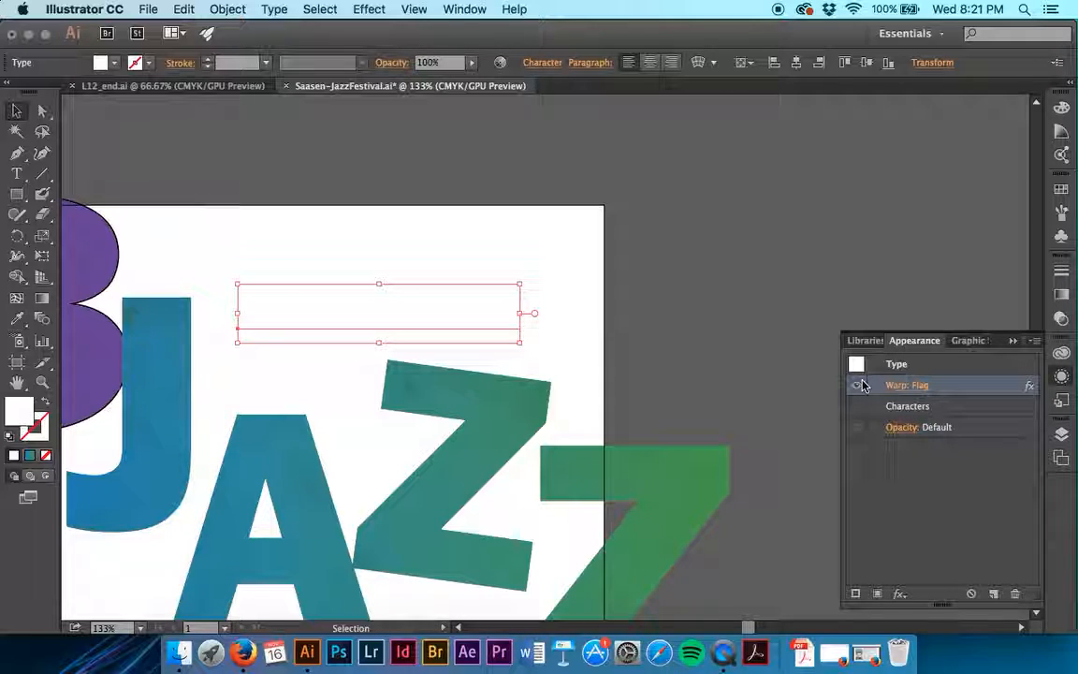
pyautogui.click(723, 341)
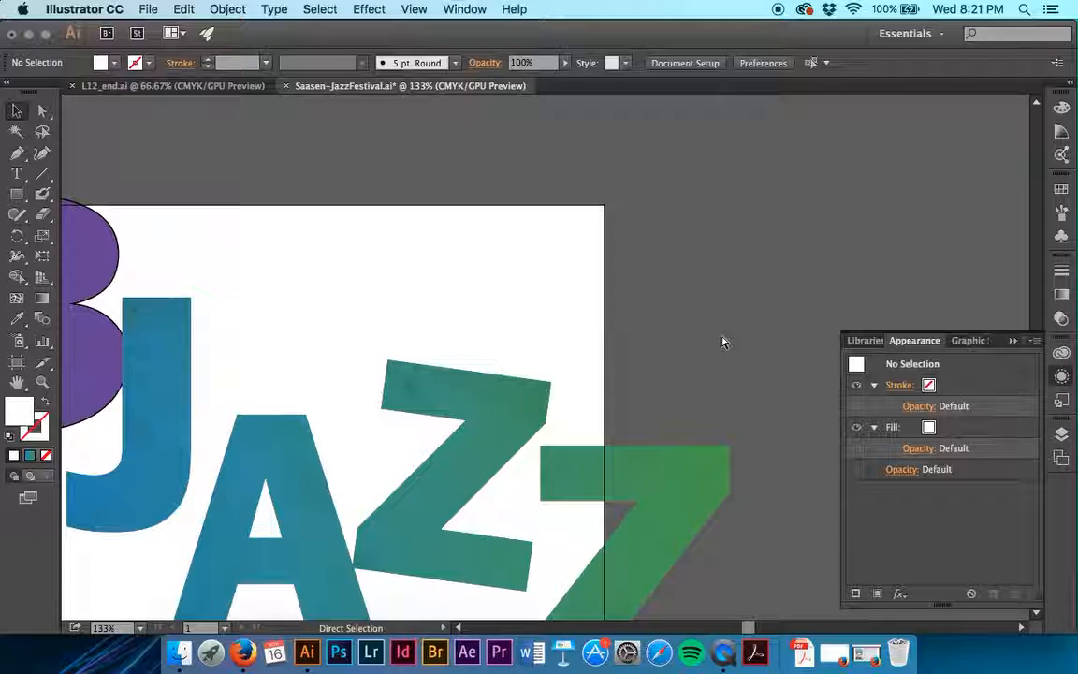
pyautogui.press('super+s')
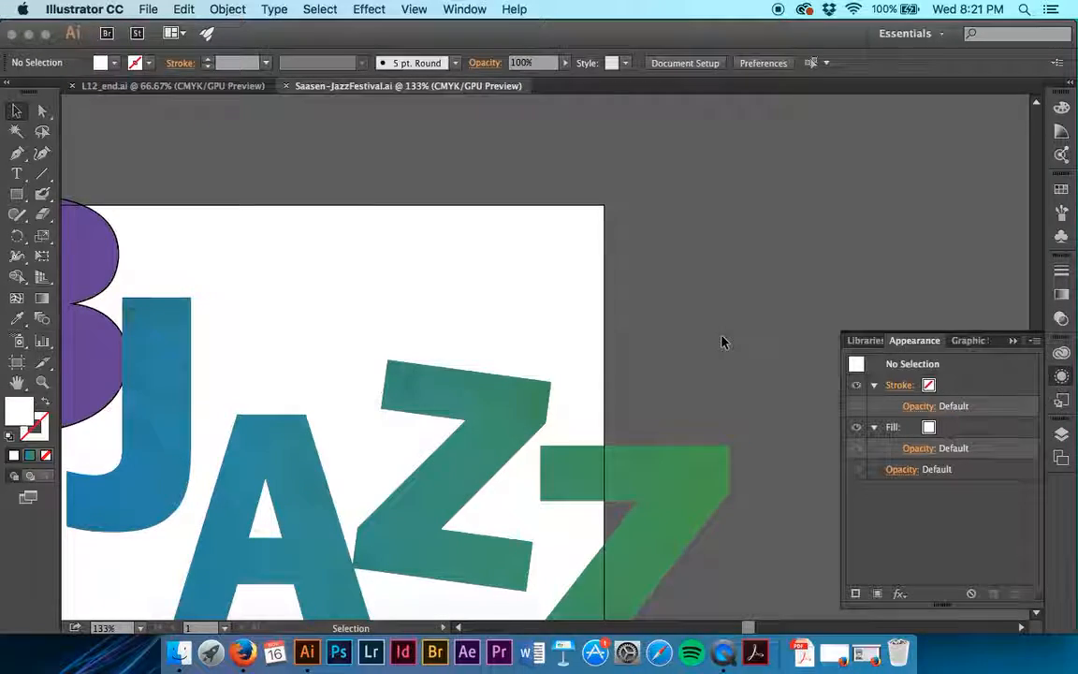
# - Add a white 1 pt stroke to the JAZZ heading through its appearance attributes
pyautogui.click(664, 508)
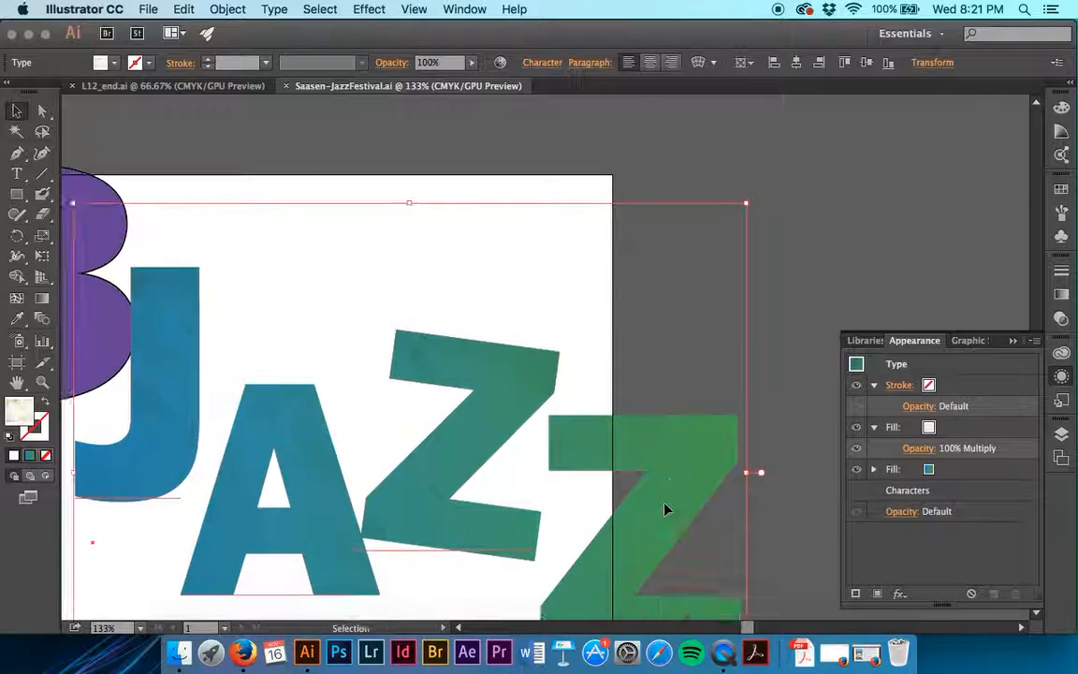
pyautogui.scroll(-5, 665, 508)
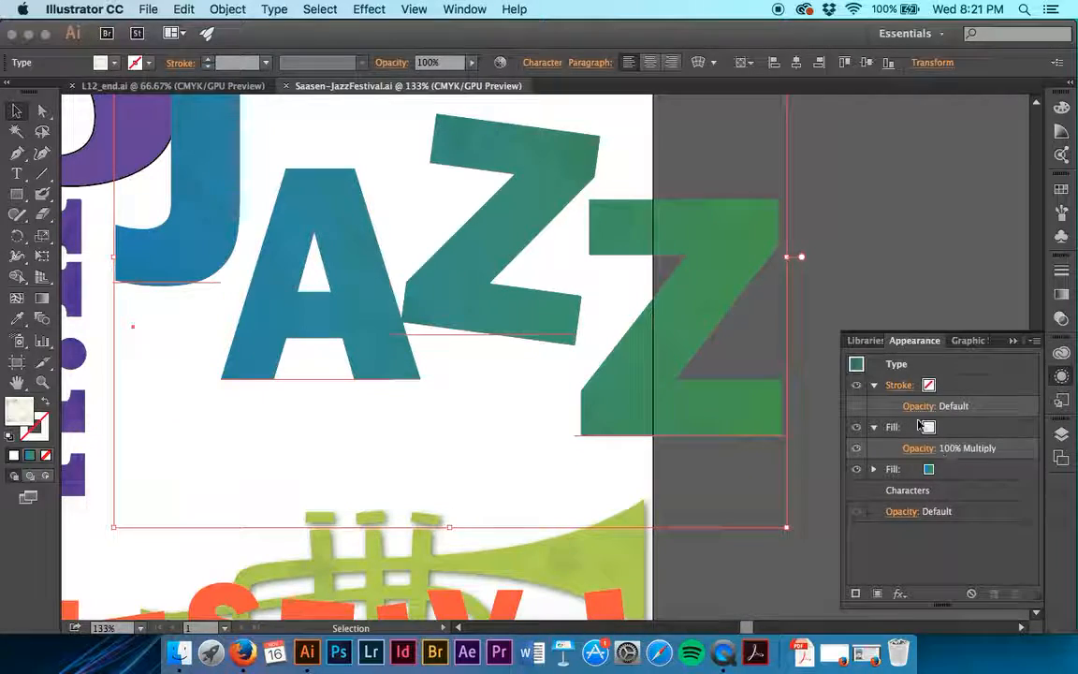
pyautogui.click(899, 387)
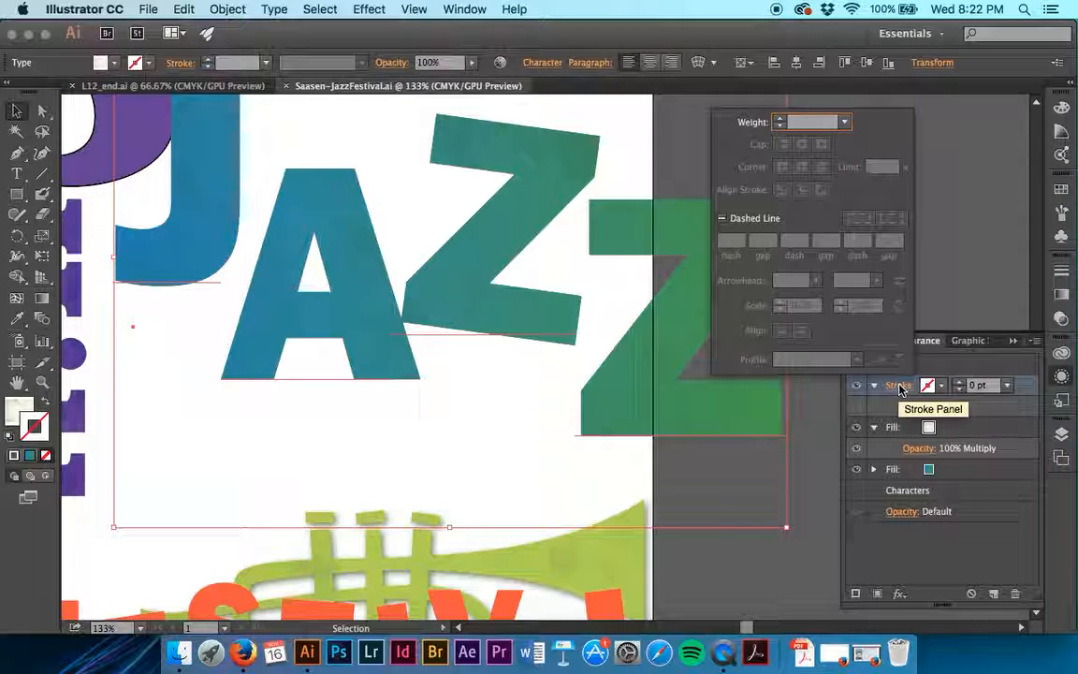
pyautogui.click(899, 387)
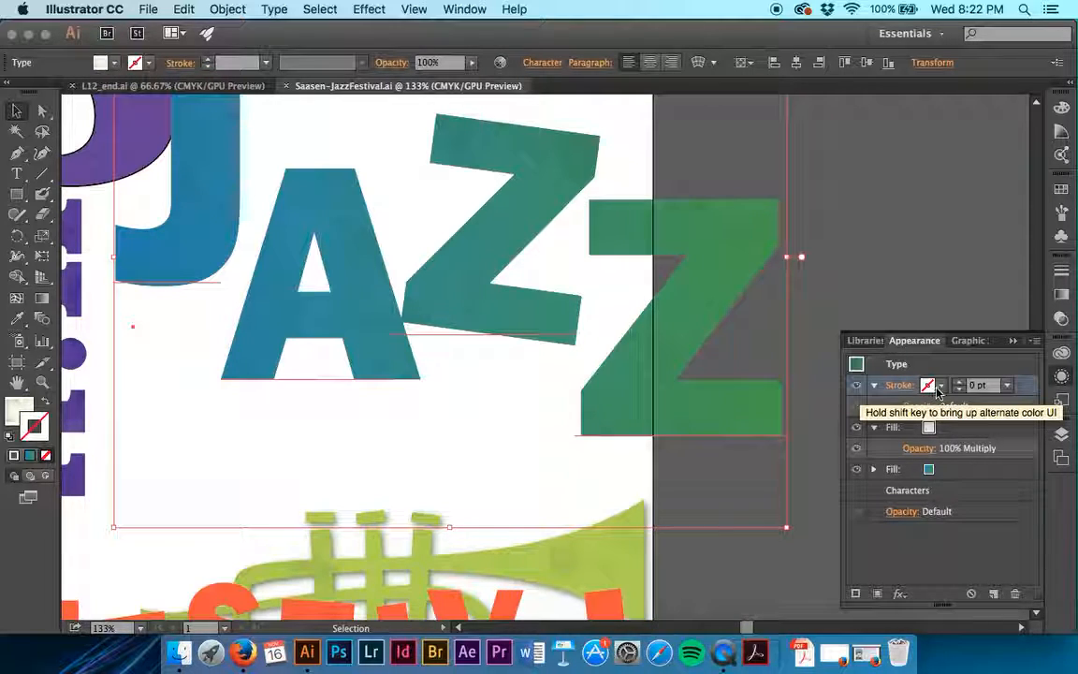
pyautogui.click(938, 389)
pyautogui.click(785, 413)
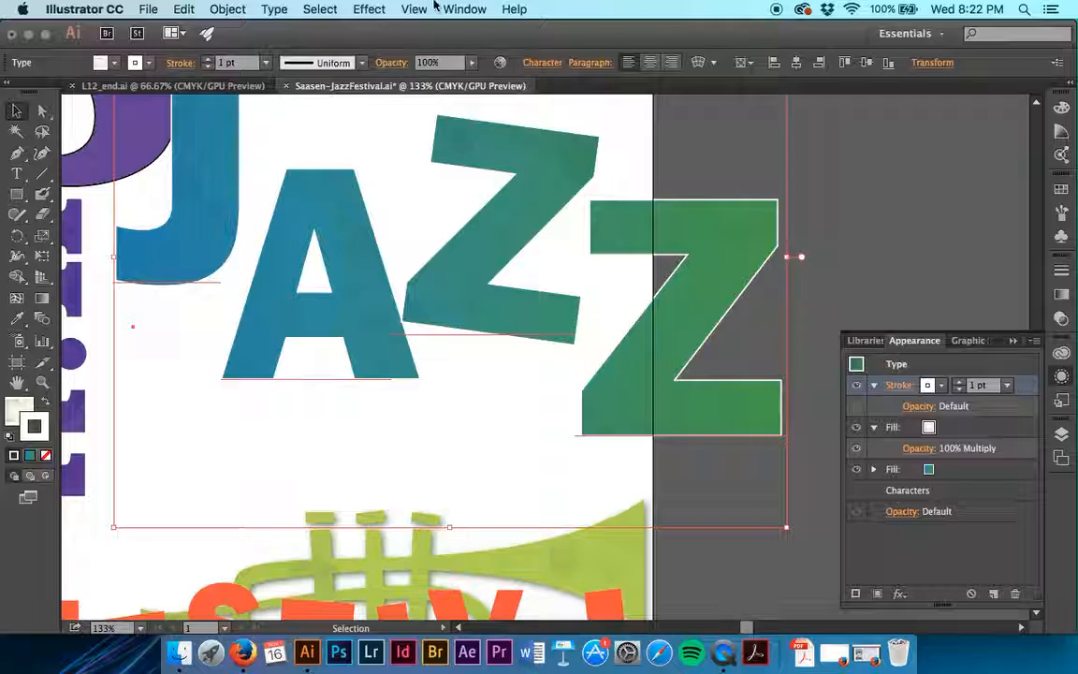
# - Try applying a Path live effect to the JAZZ heading's white stroke and undo it
pyautogui.click(368, 9)
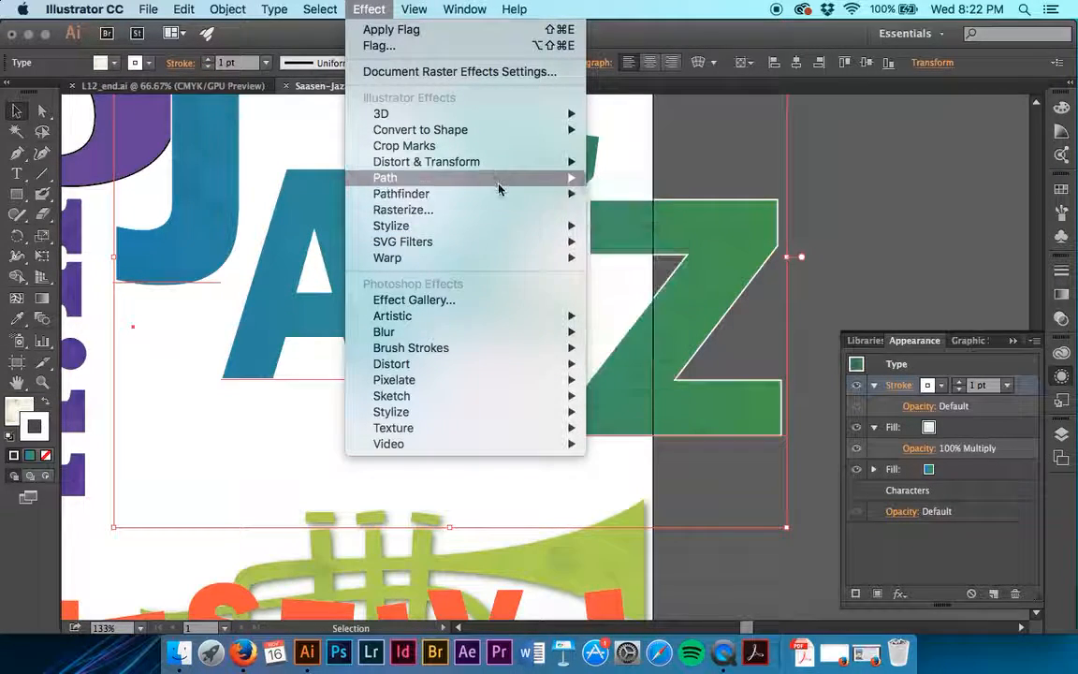
pyautogui.moveTo(501, 178)
pyautogui.click(620, 194)
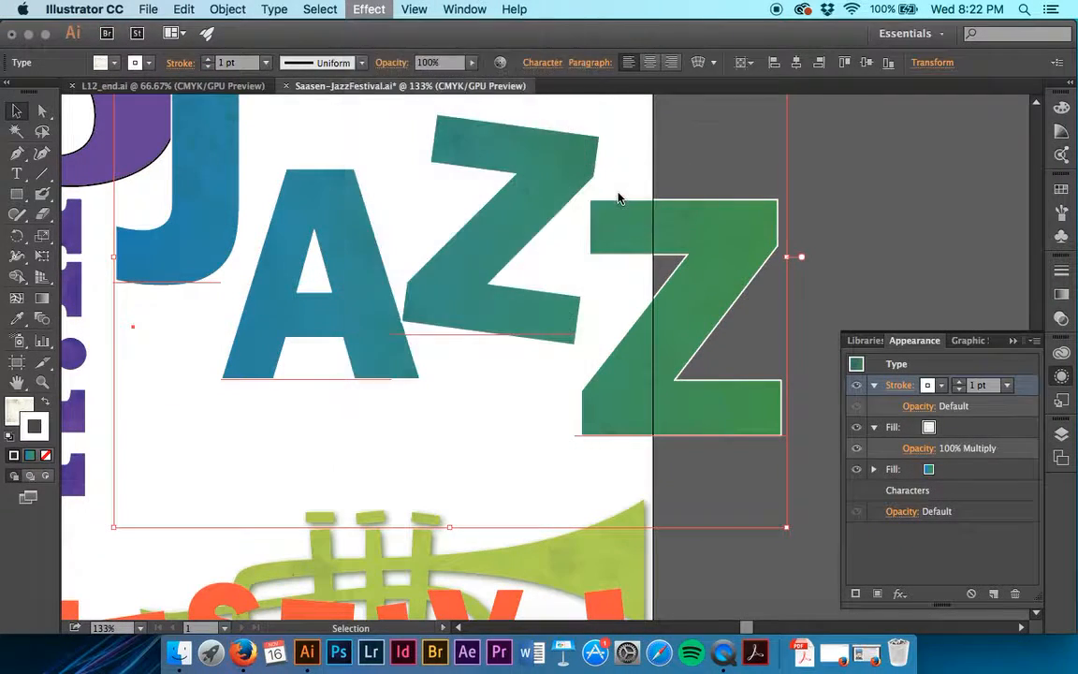
pyautogui.press('super+z')
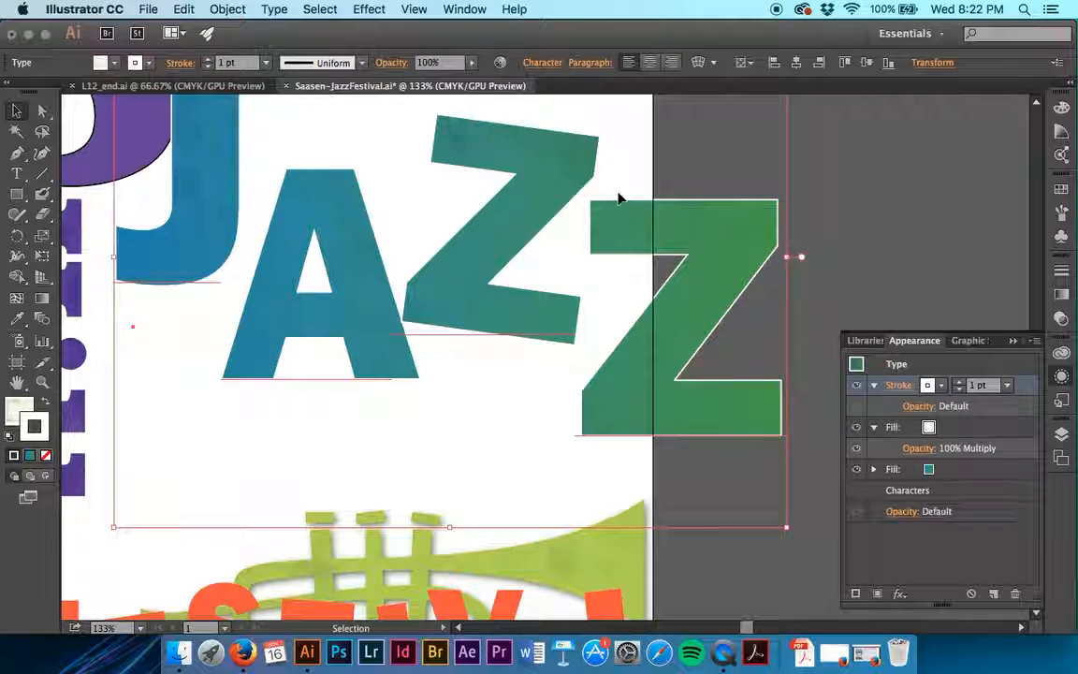
# - Apply an Offset Path effect with a .04 in offset and miter joins to the JAZZ heading's white stroke
pyautogui.click(359, 6)
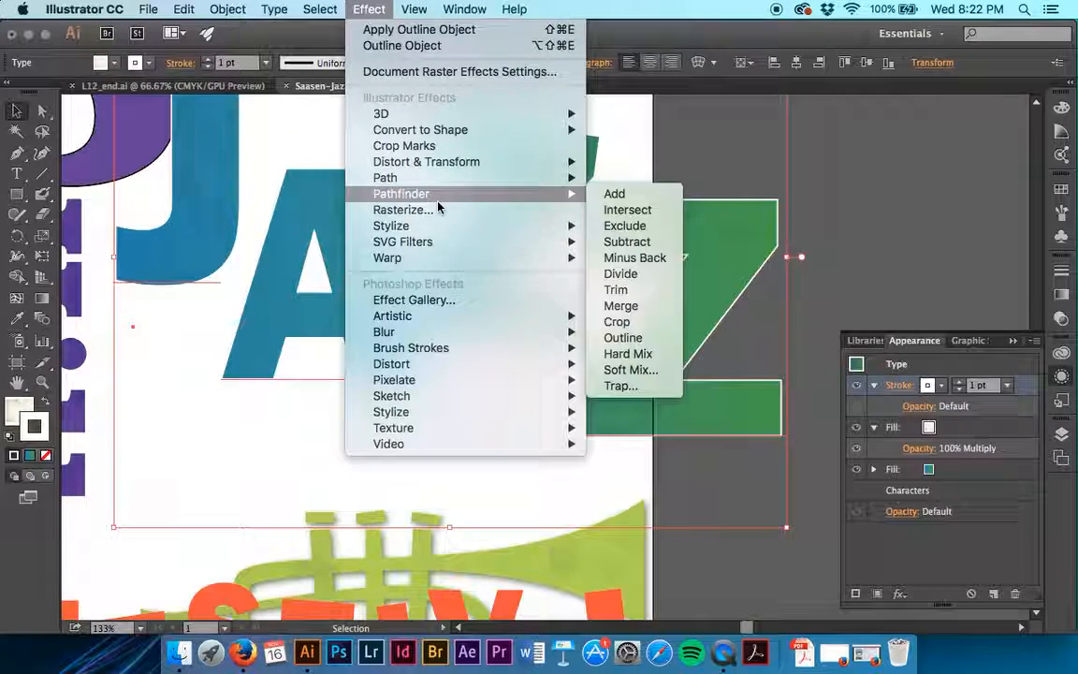
pyautogui.moveTo(393, 177)
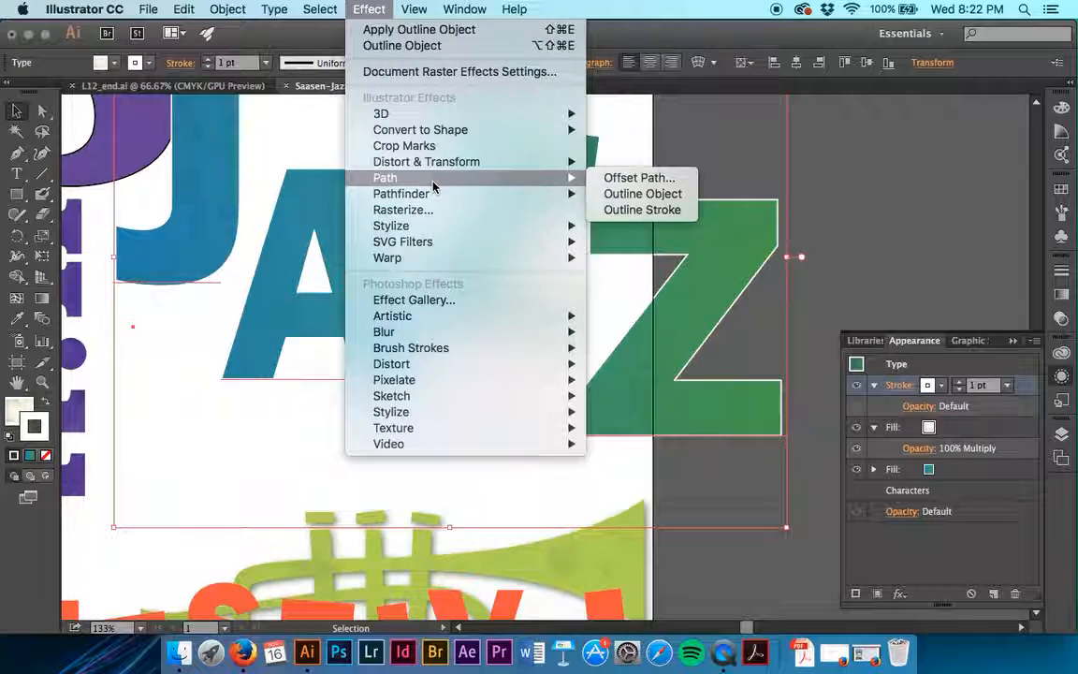
pyautogui.click(660, 180)
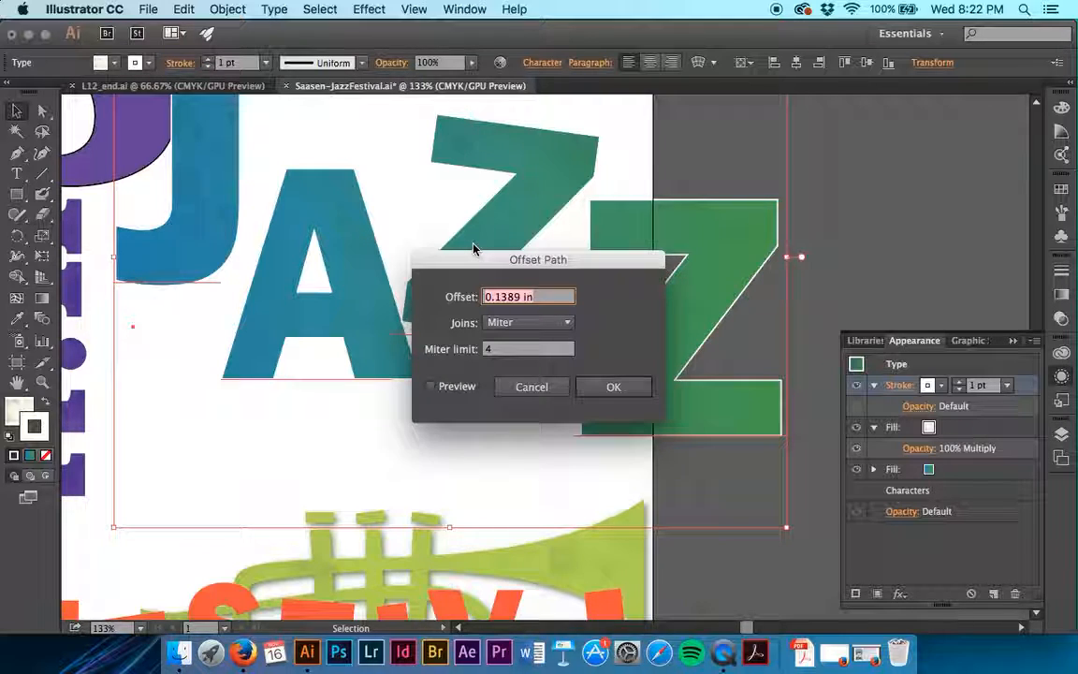
pyautogui.write('.04')
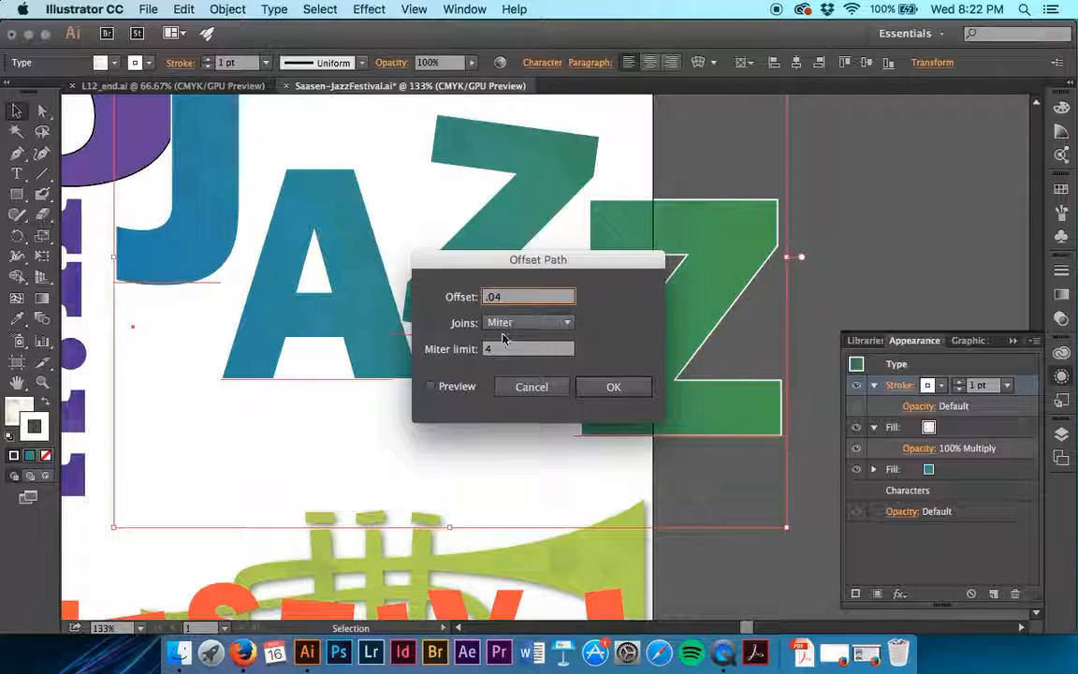
pyautogui.click(615, 391)
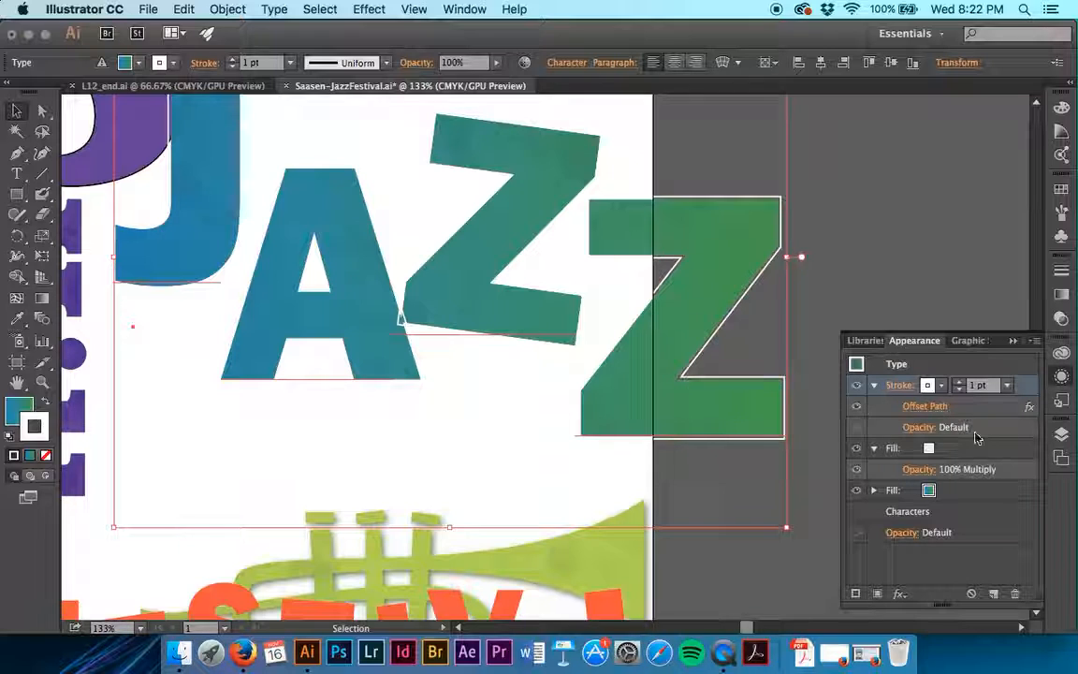
# - Compare the JAZZ stroke with its Offset Path effect hidden and shown, switch to the Direct Selection tool and save the file
pyautogui.click(857, 408)
pyautogui.click(858, 409)
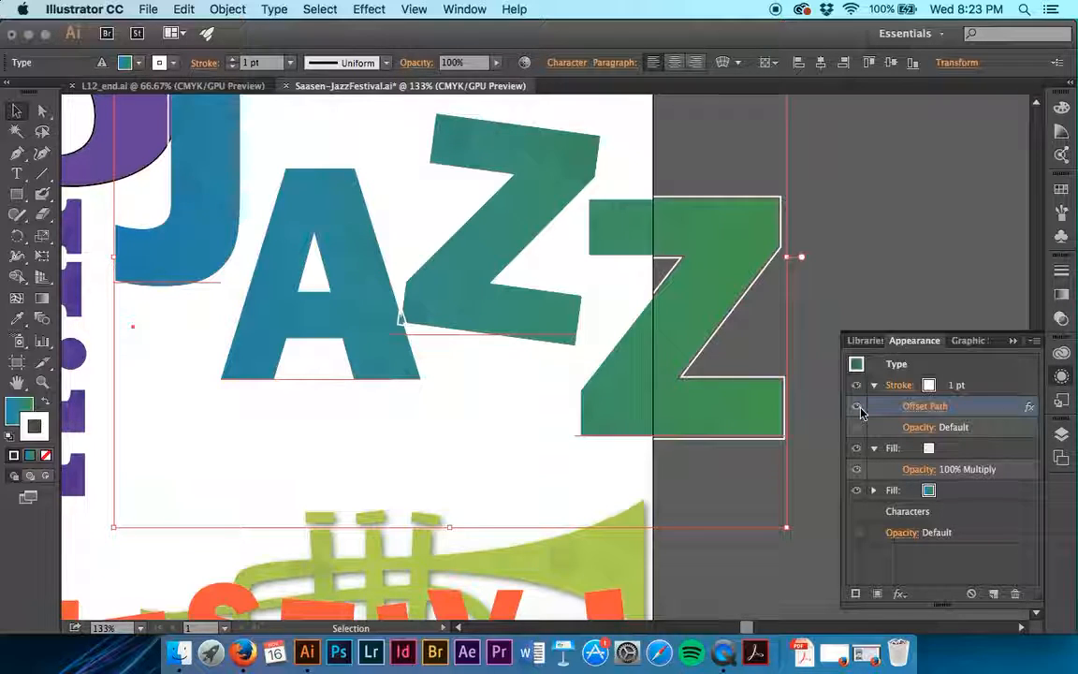
pyautogui.press('a')
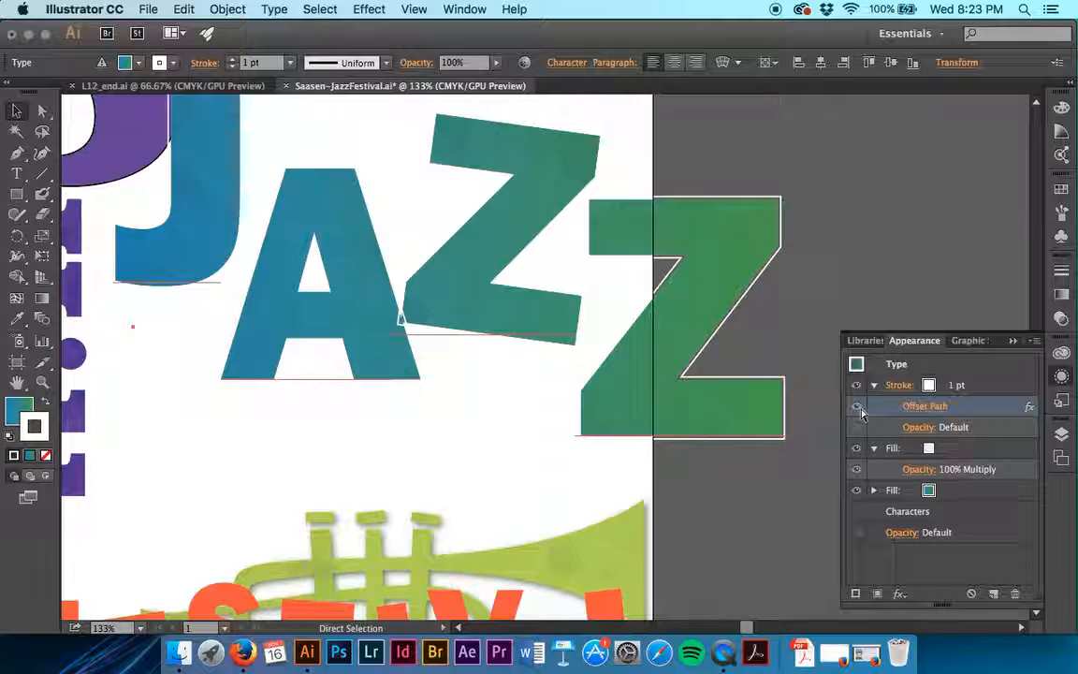
pyautogui.press('super+s')
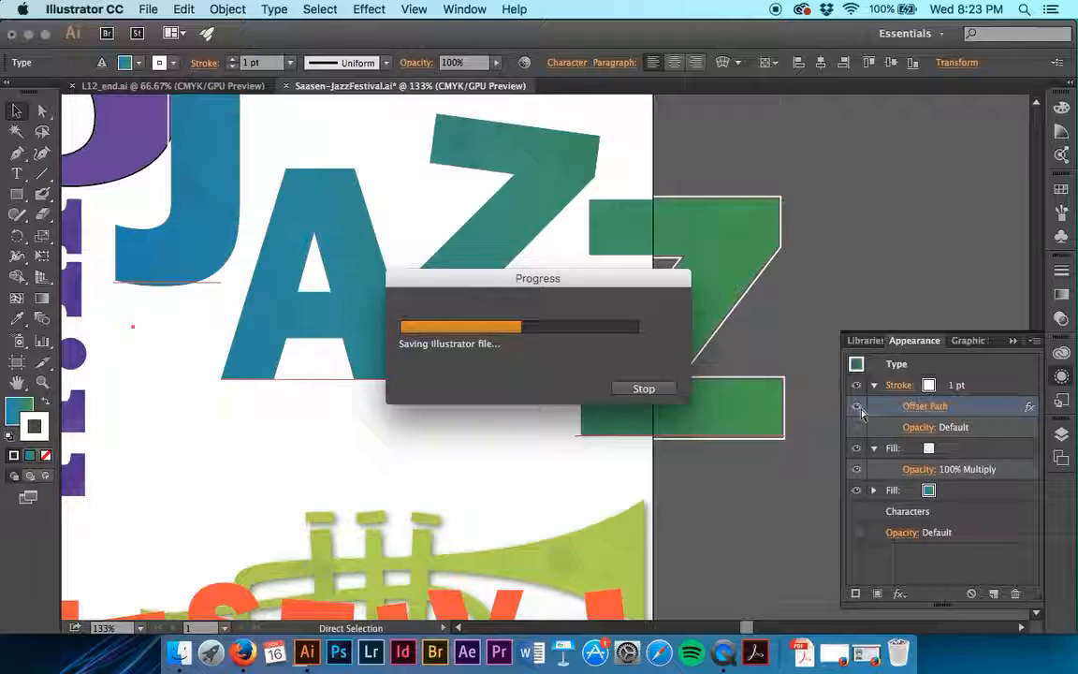